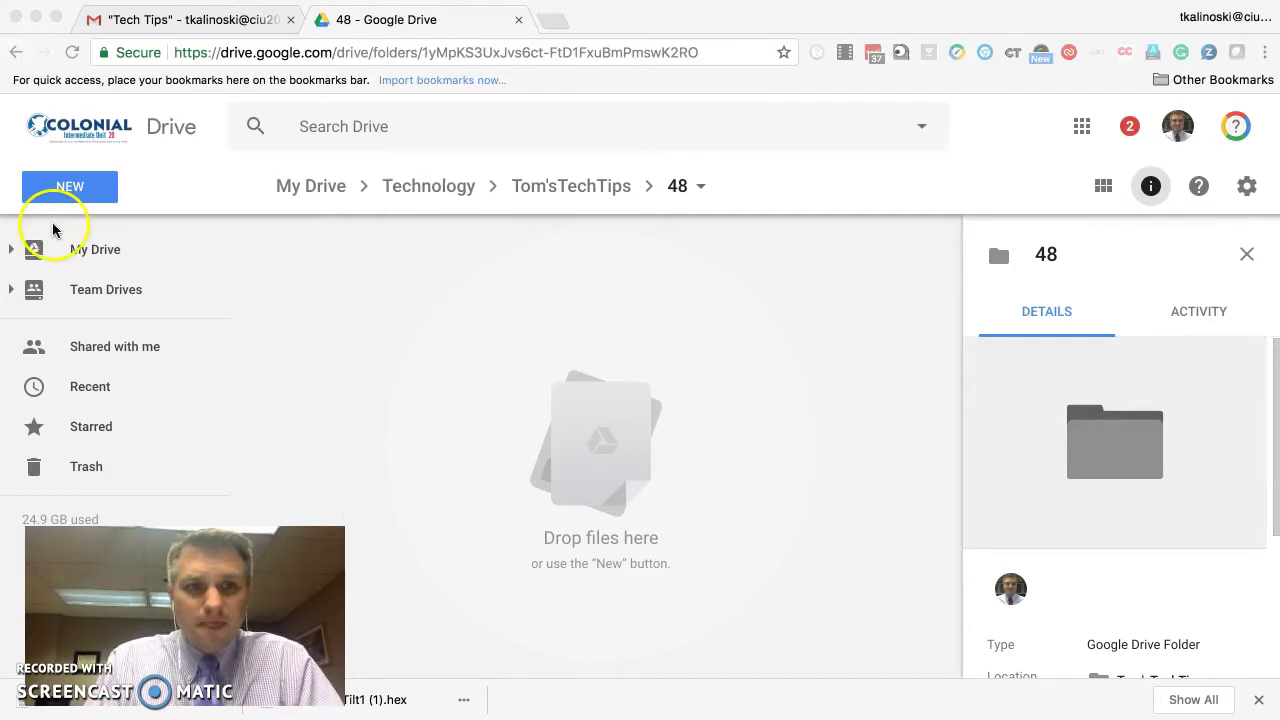
# - Create a blank Google Form from New > More > Google Forms inside the 48 folder
pyautogui.click(64, 188)
pyautogui.click(66, 193)
pyautogui.moveTo(311, 471)
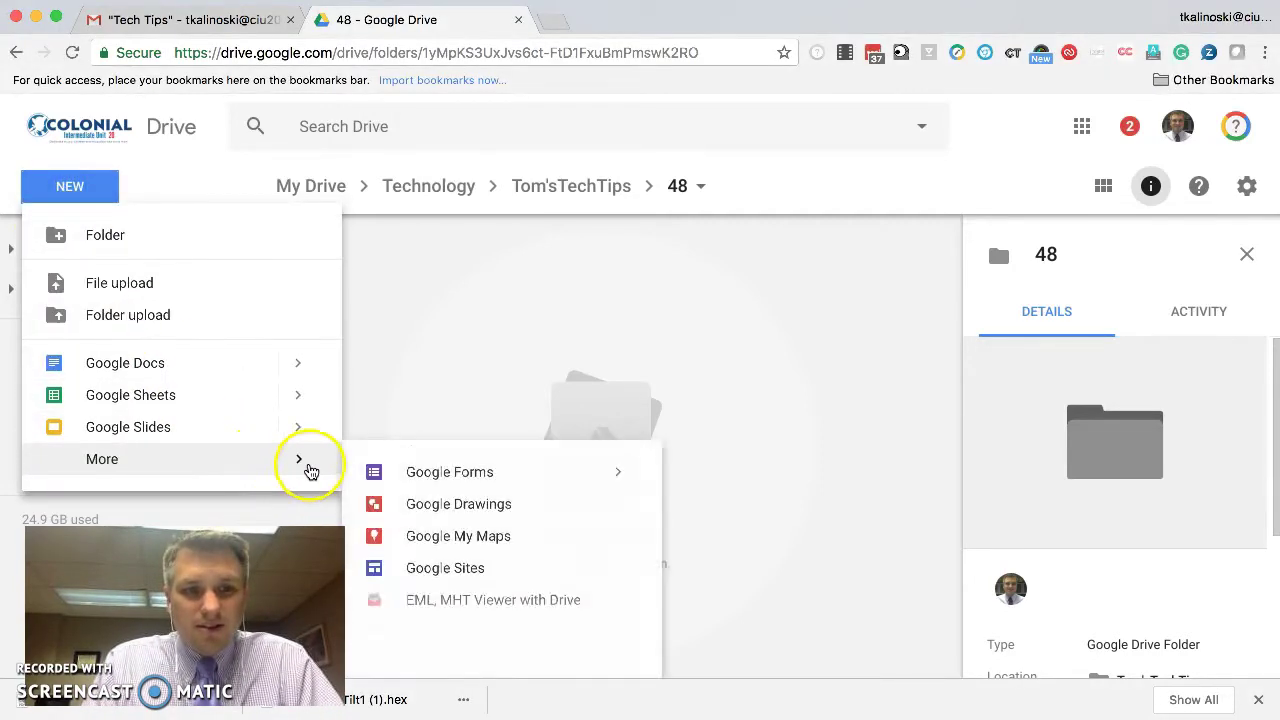
pyautogui.click(417, 476)
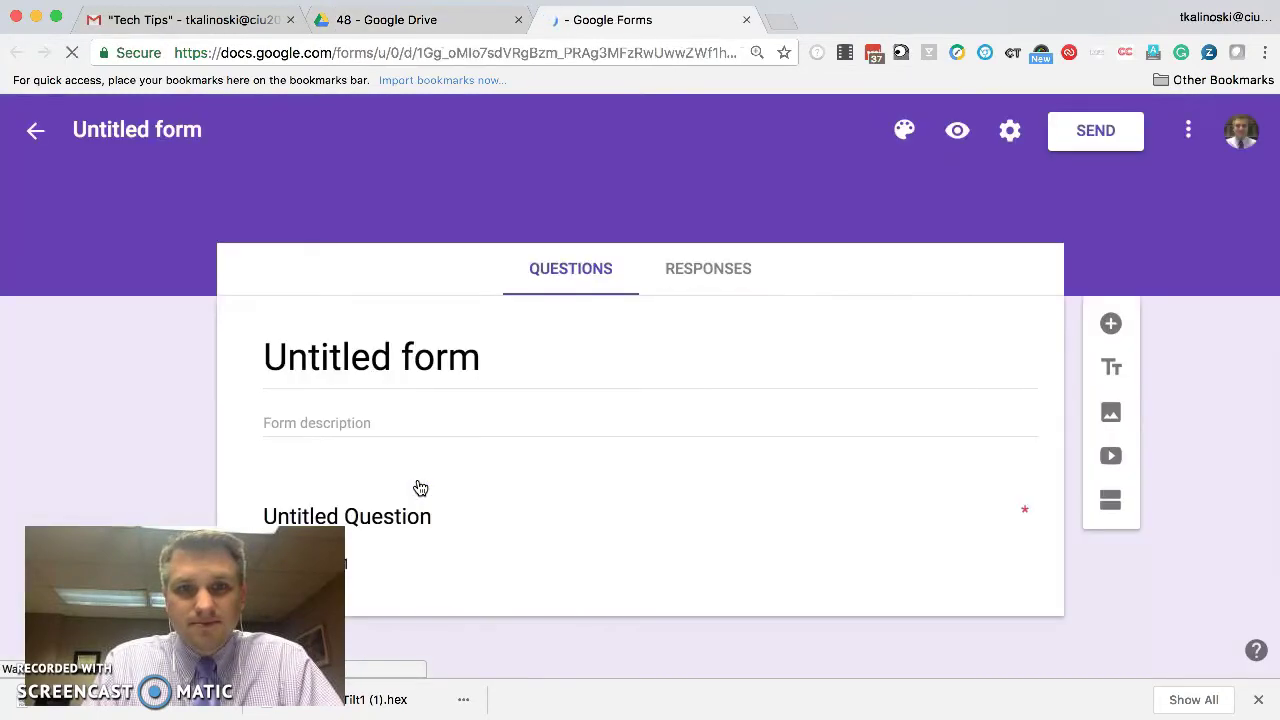
# - Rename the untitled form to 'Tech Tip 48' and confirm the matching heading title
pyautogui.click(160, 131)
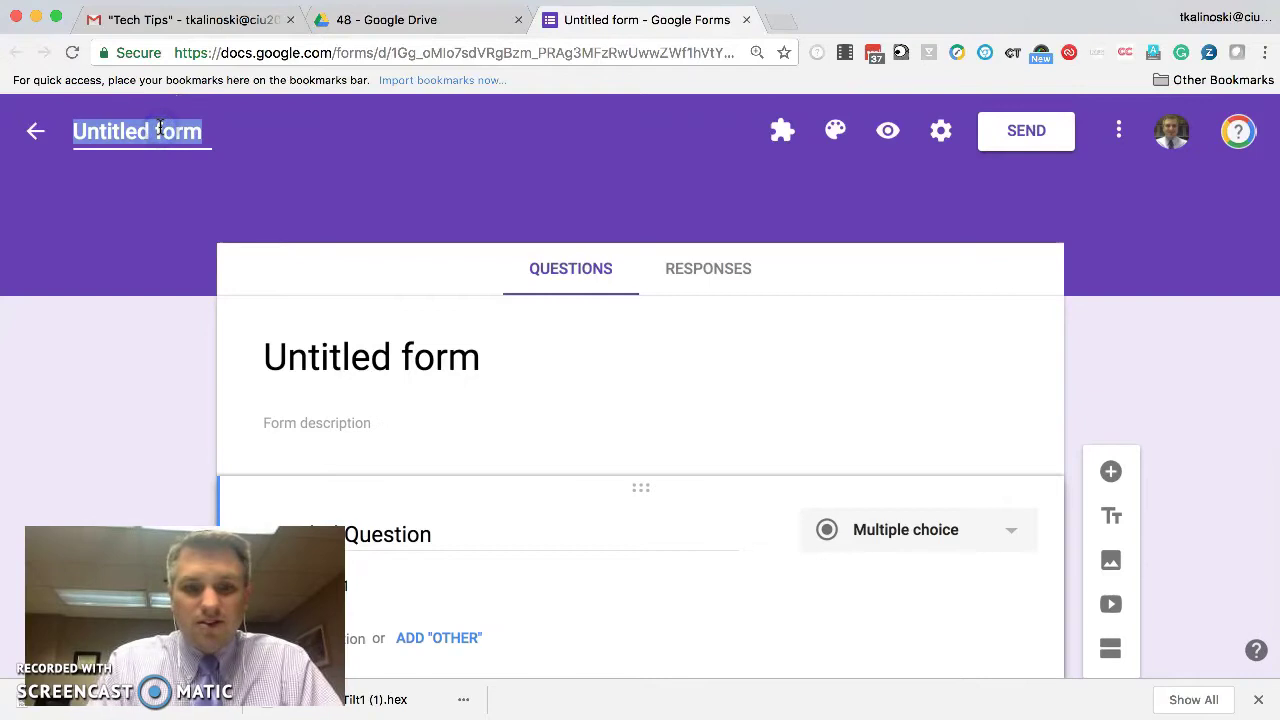
pyautogui.write('Tes')
pyautogui.press('BackSpace')
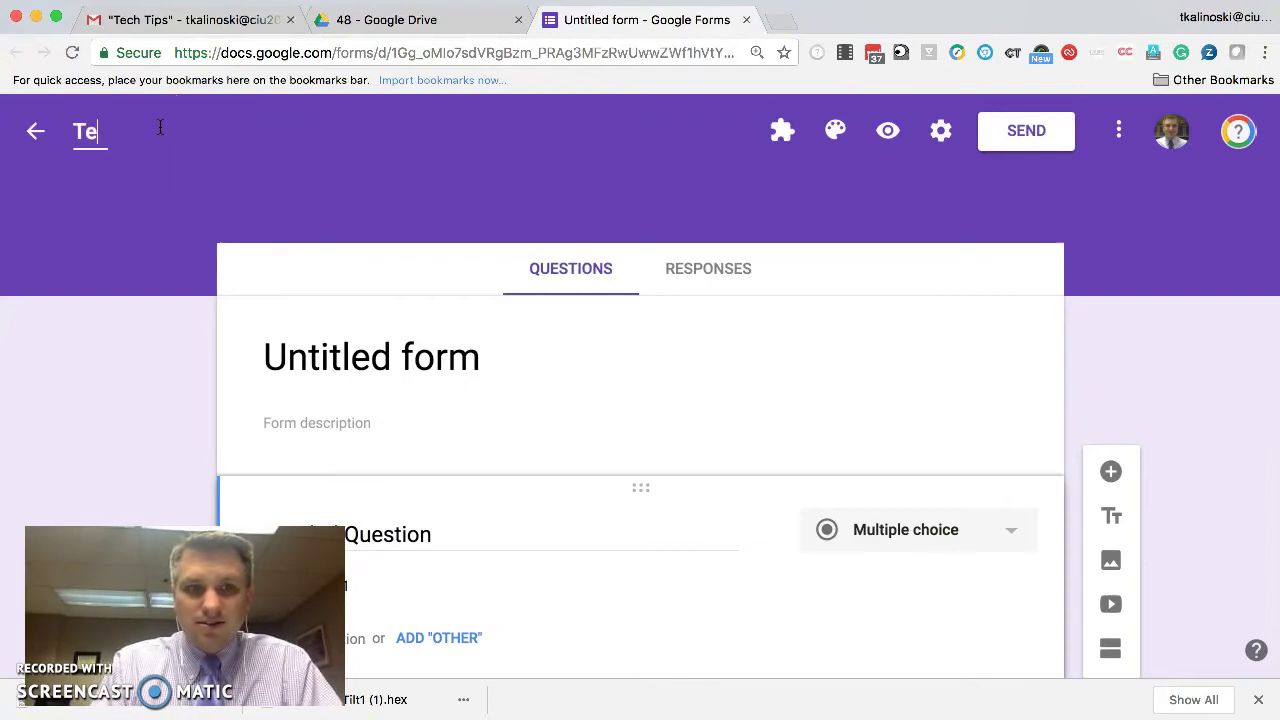
pyautogui.write('ch Tip 48')
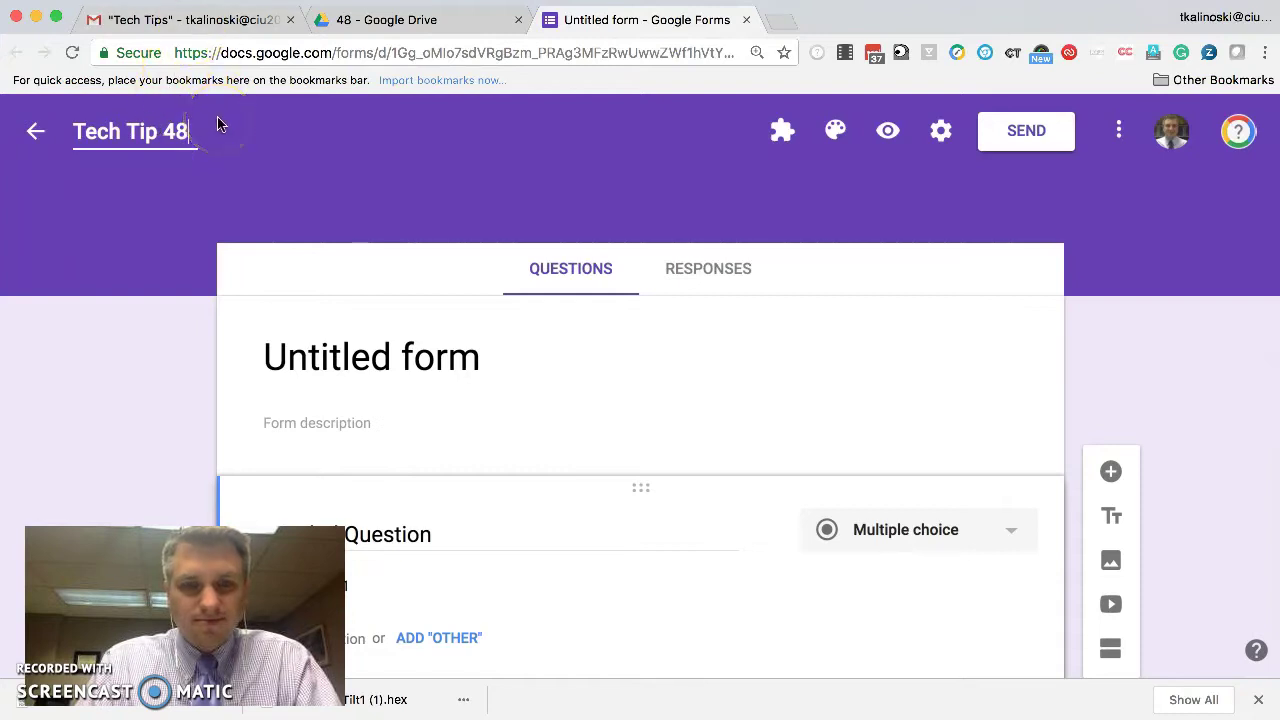
pyautogui.click(229, 150)
pyautogui.click(362, 357)
pyautogui.click(420, 357)
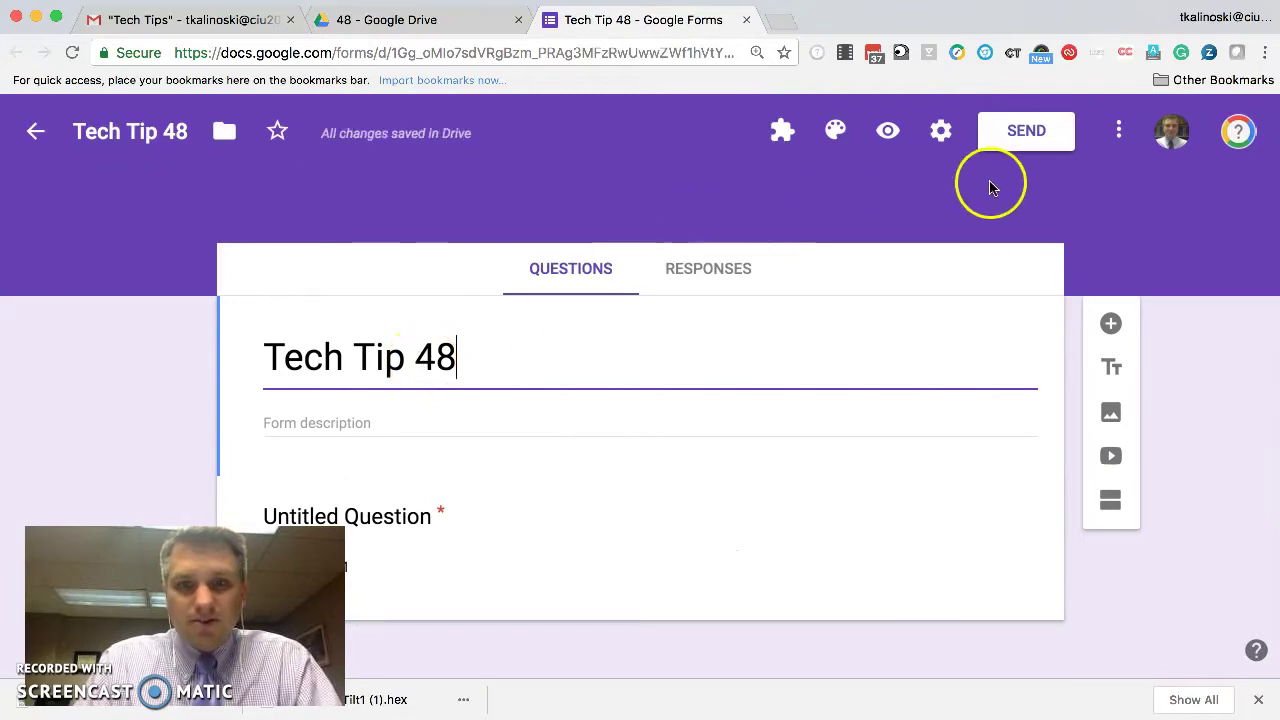
# - Enable Collect email addresses, disable the Colonial Intermediate Unit 20 restriction, and save settings
pyautogui.click(945, 131)
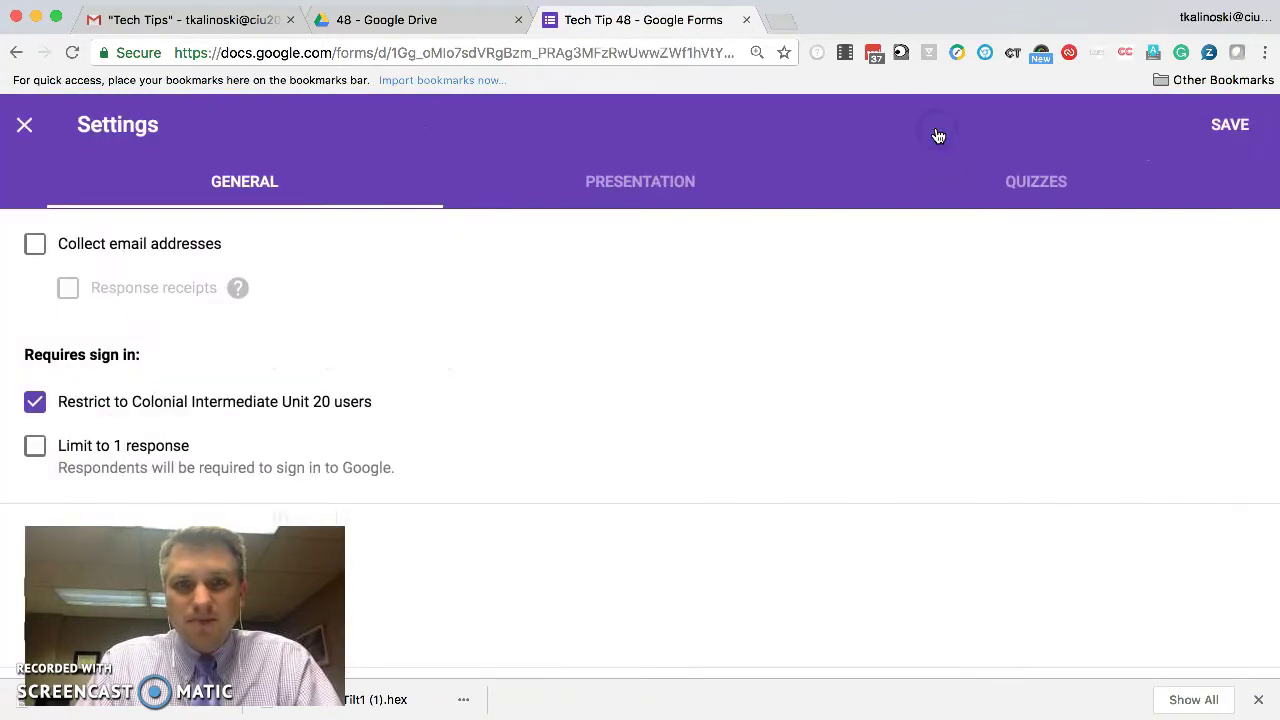
pyautogui.click(34, 246)
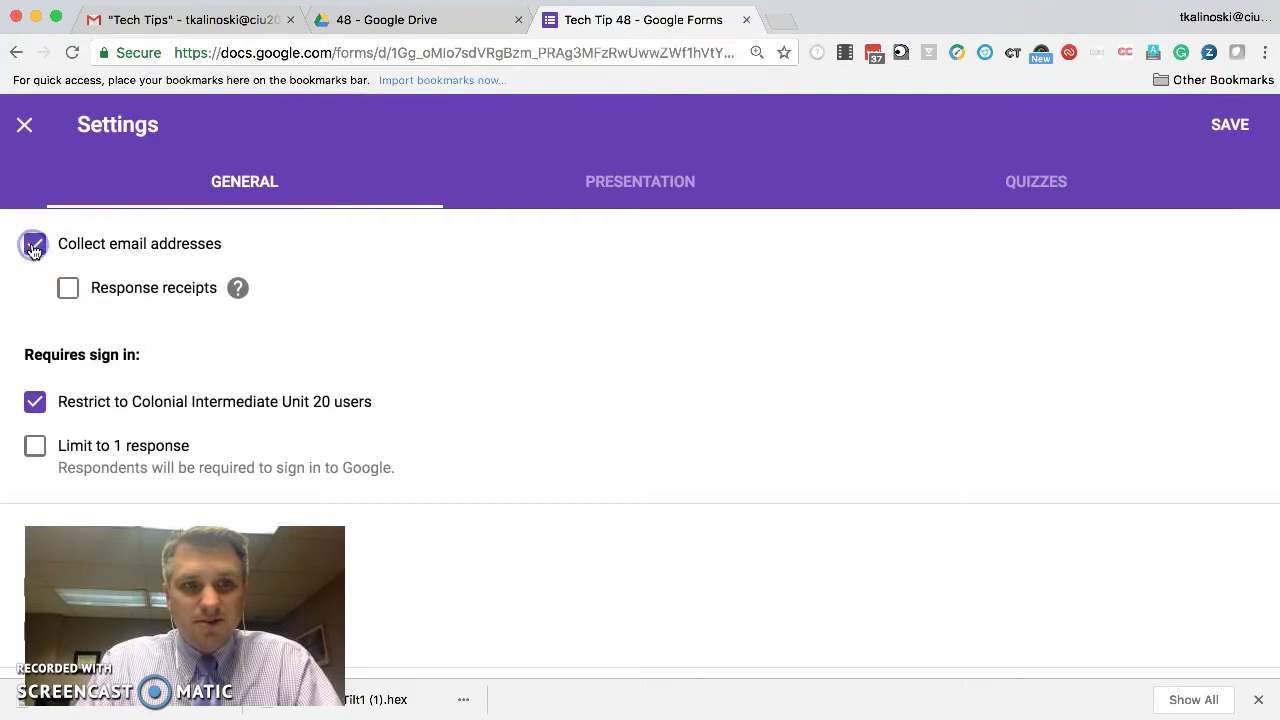
pyautogui.click(36, 403)
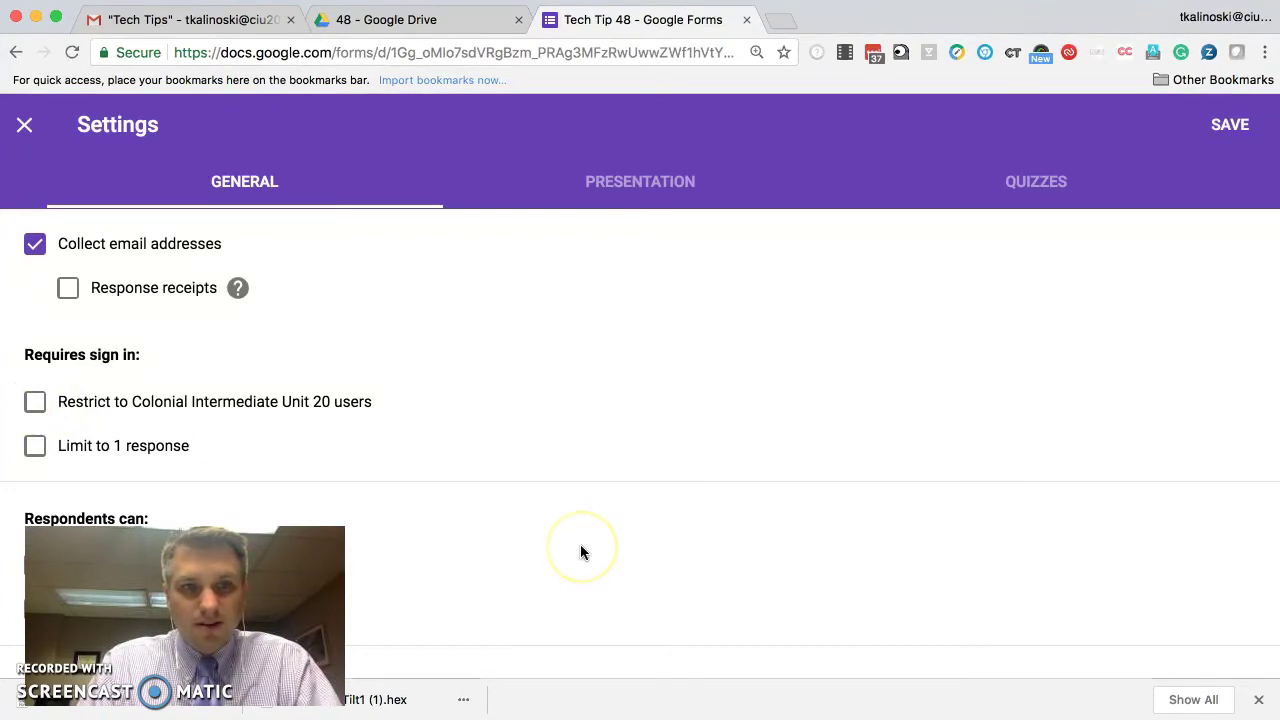
pyautogui.click(1228, 145)
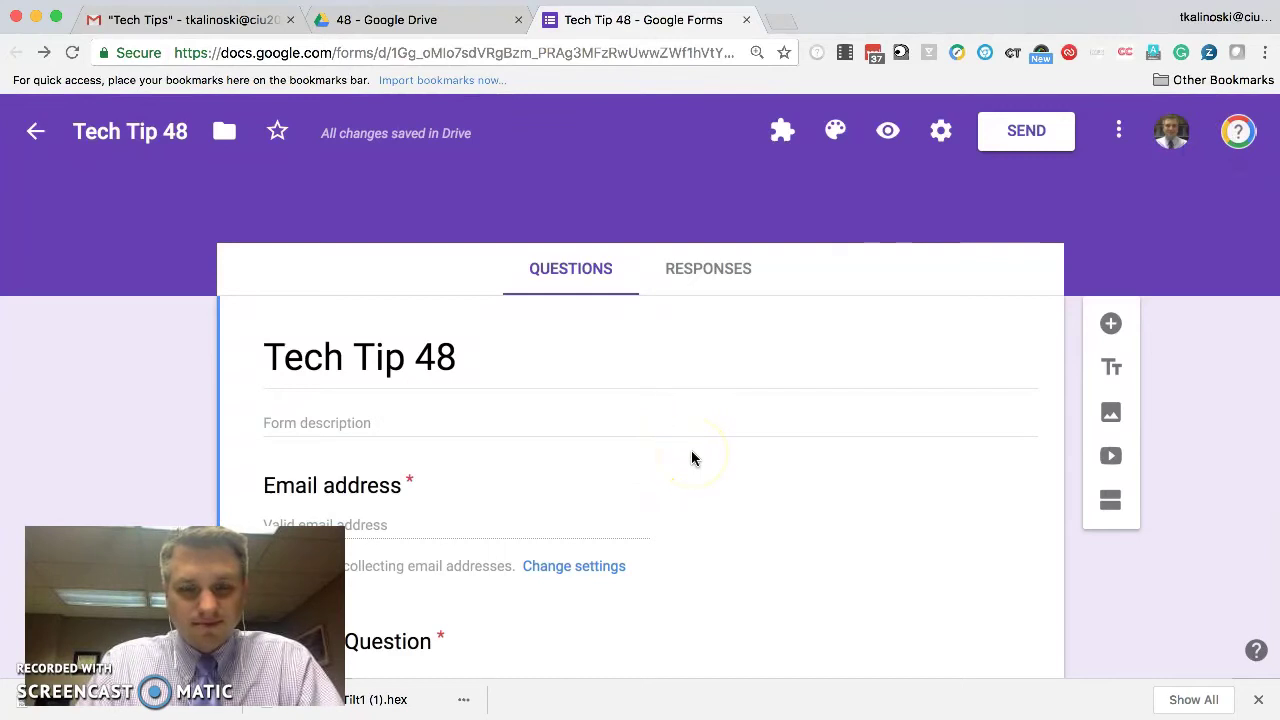
# - Rename the untitled question below Email address to 'First Name'
pyautogui.click(1018, 456)
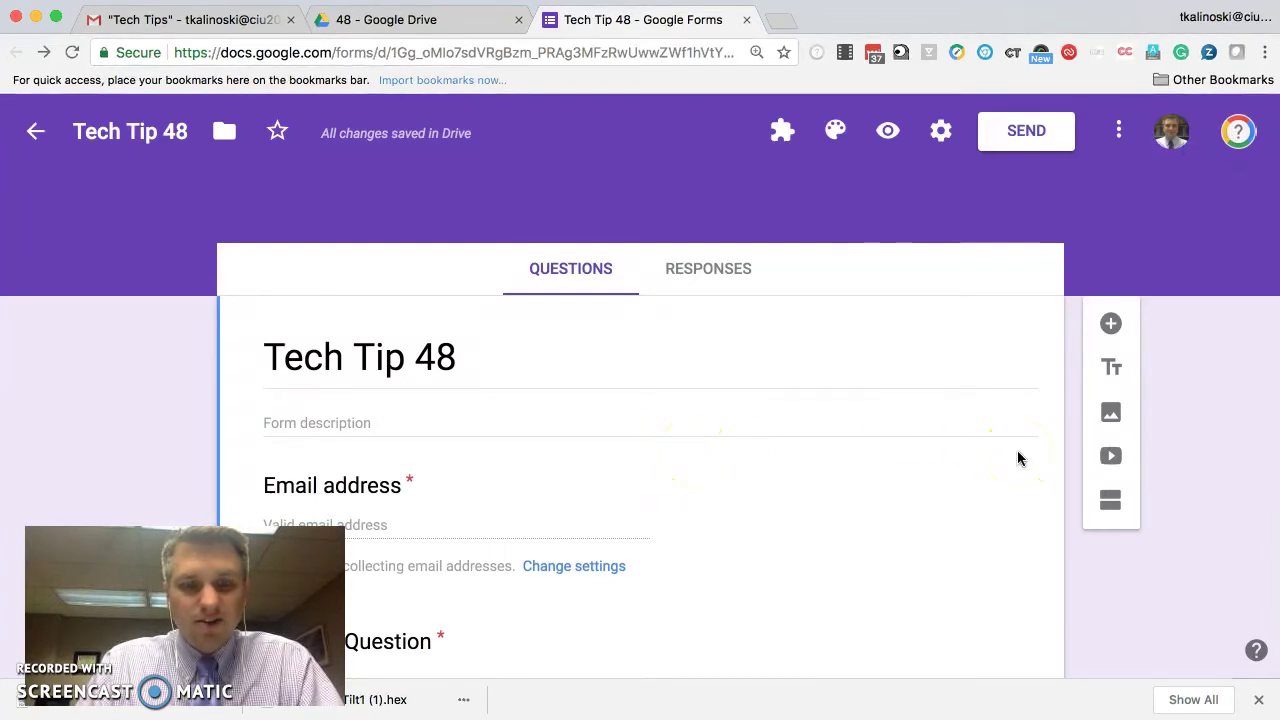
pyautogui.scroll(-2, 1018, 456)
pyautogui.click(345, 392)
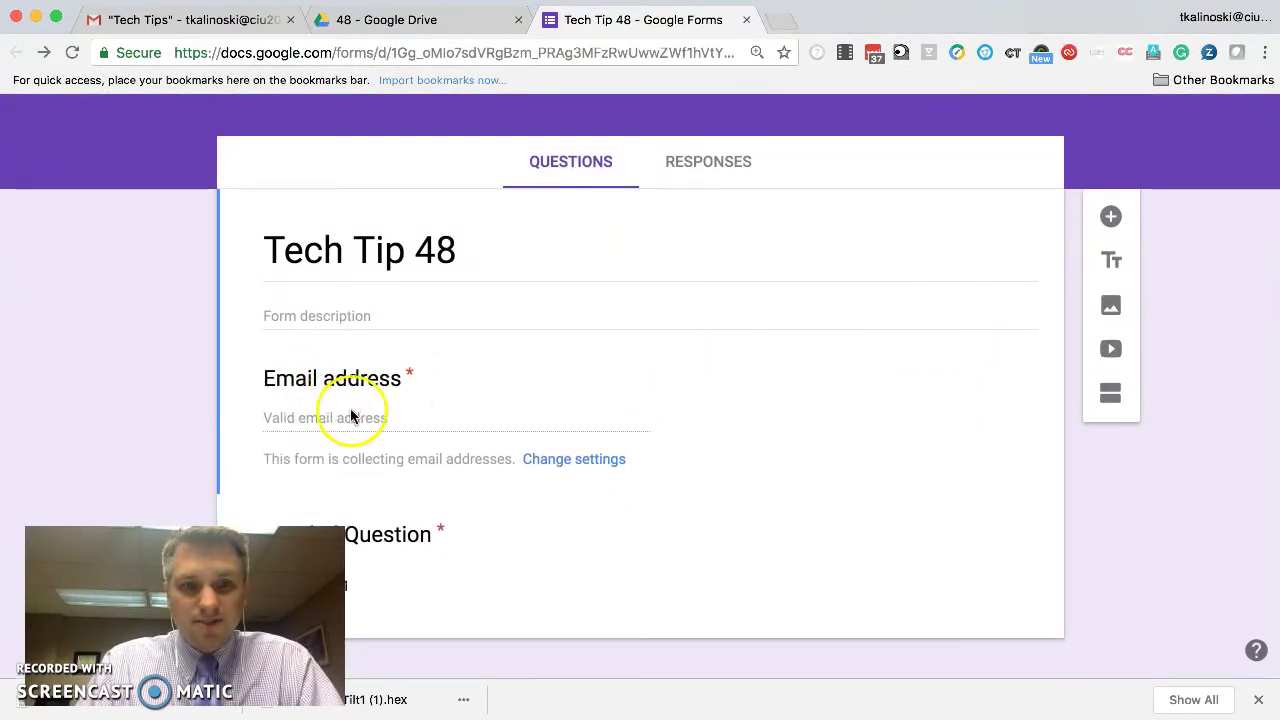
pyautogui.scroll(-1, 420, 420)
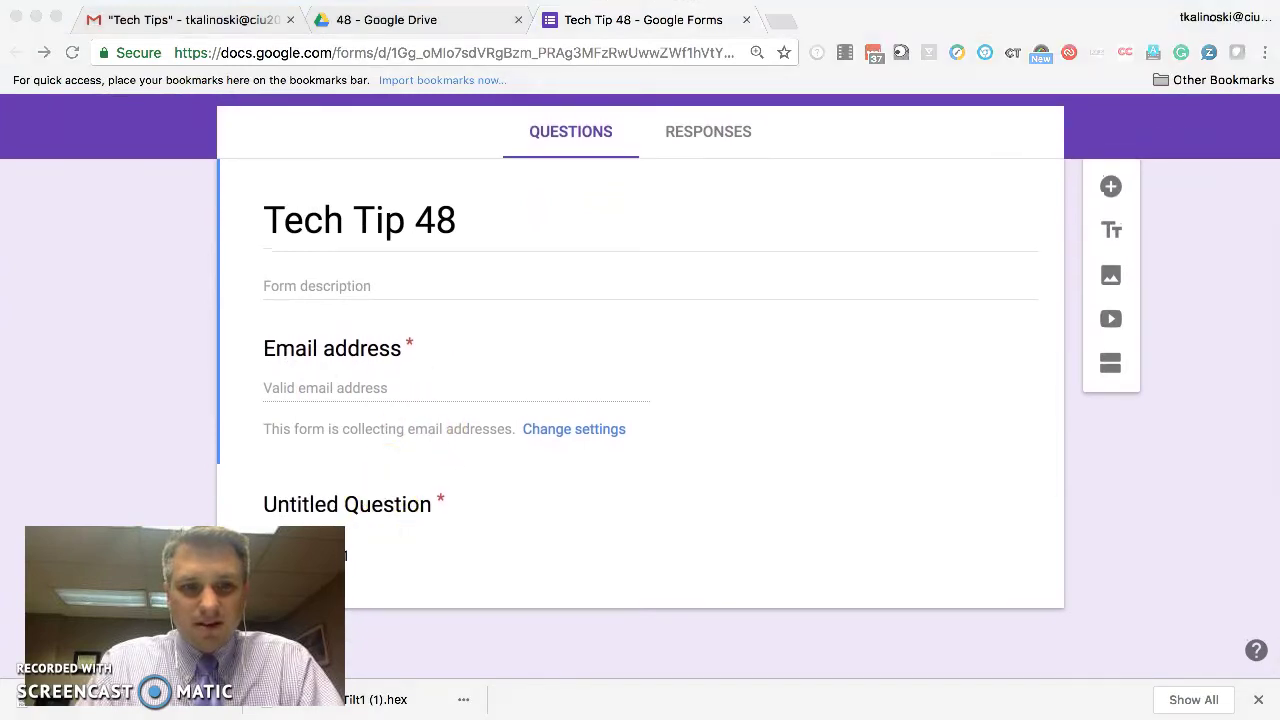
pyautogui.moveTo(185, 615); pyautogui.dragTo(1094, 619)
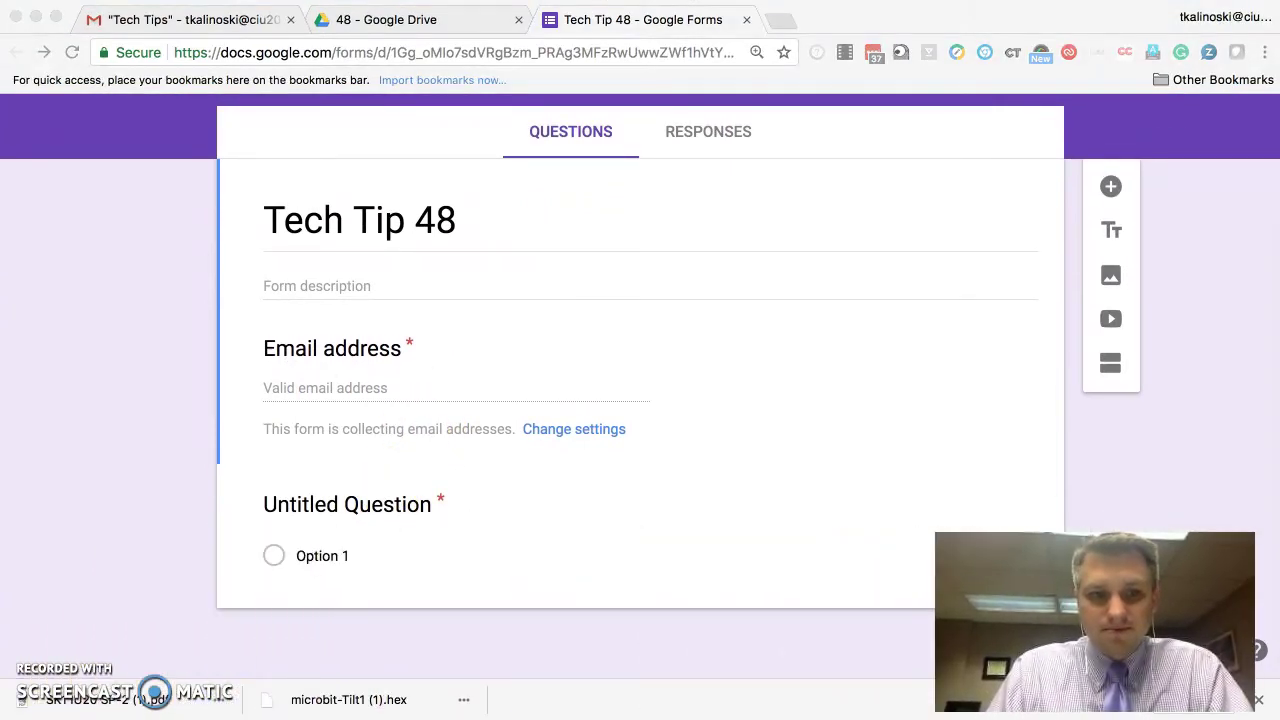
pyautogui.click(1258, 699)
pyautogui.click(329, 504)
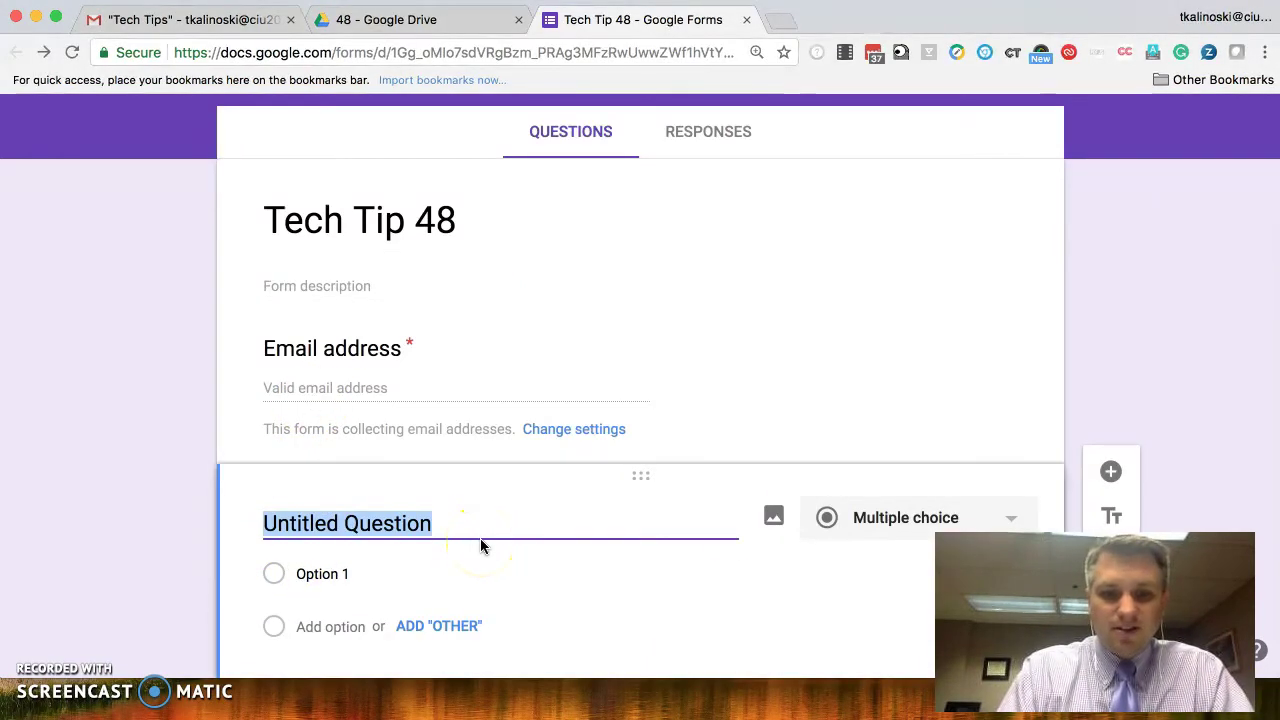
pyautogui.write('First Name')
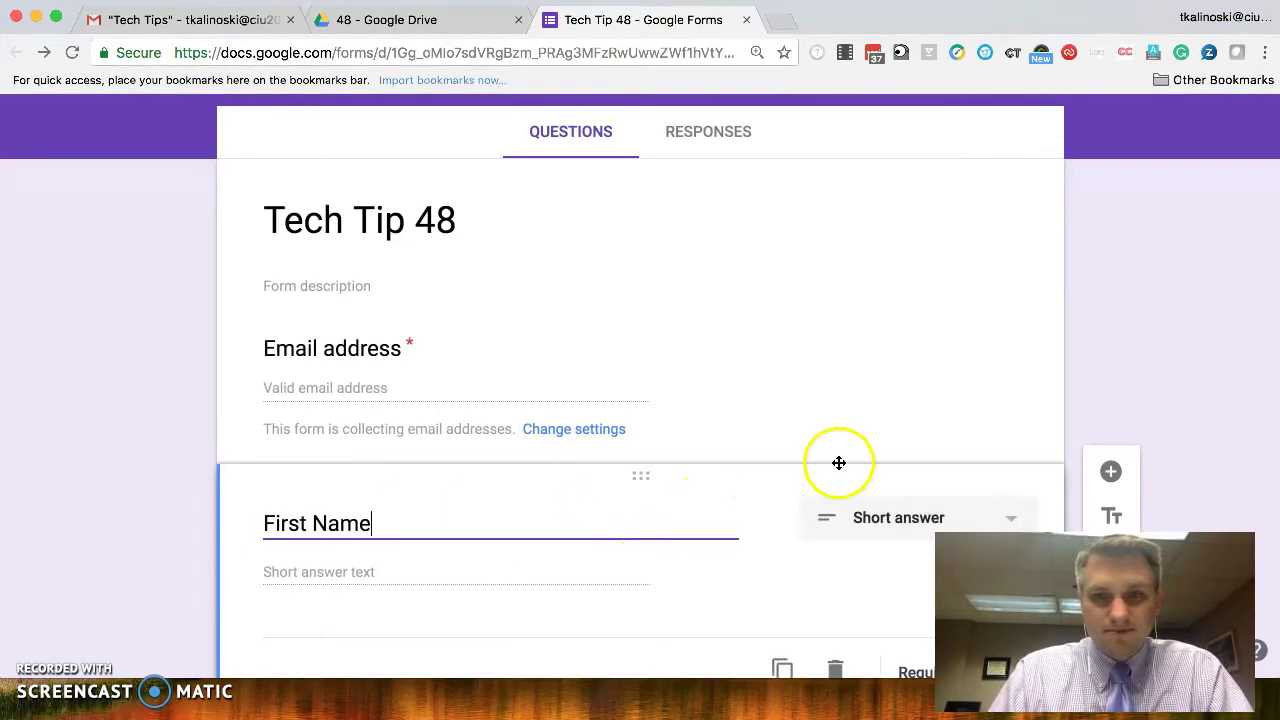
# - Add 'Last Name' and 'Favorite Color' questions below First Name
pyautogui.click(1116, 478)
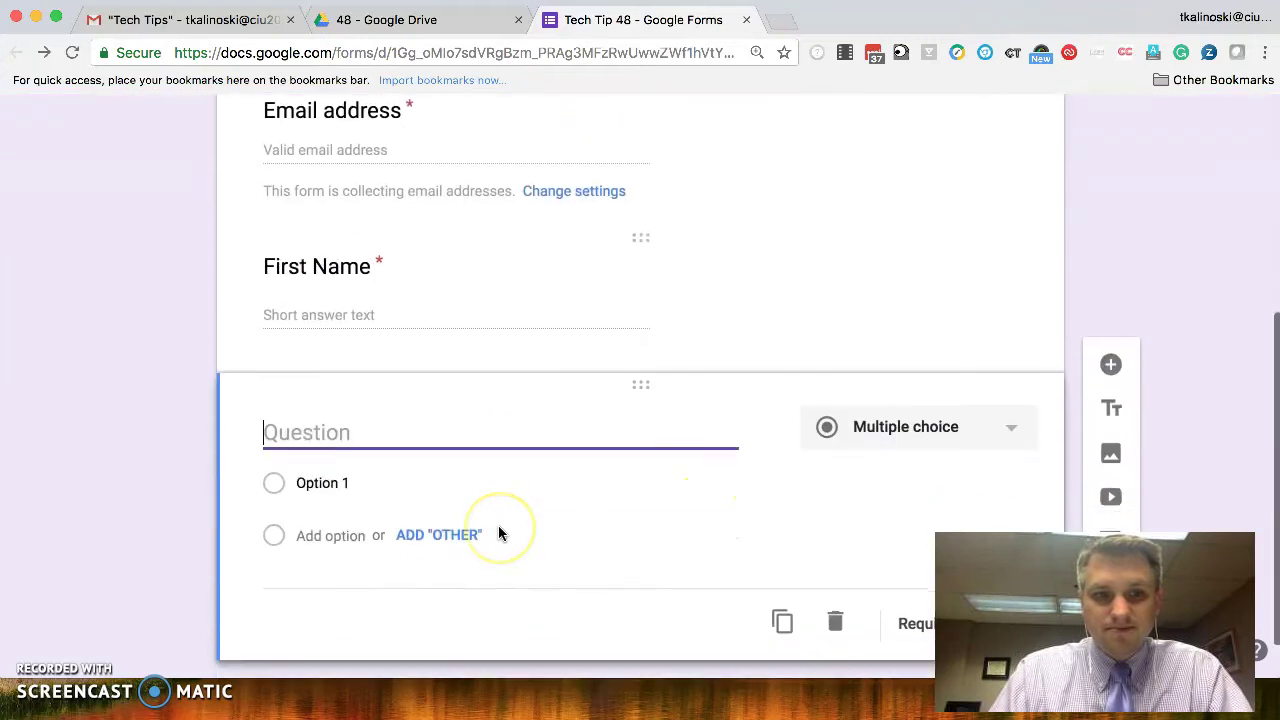
pyautogui.write('Last Name')
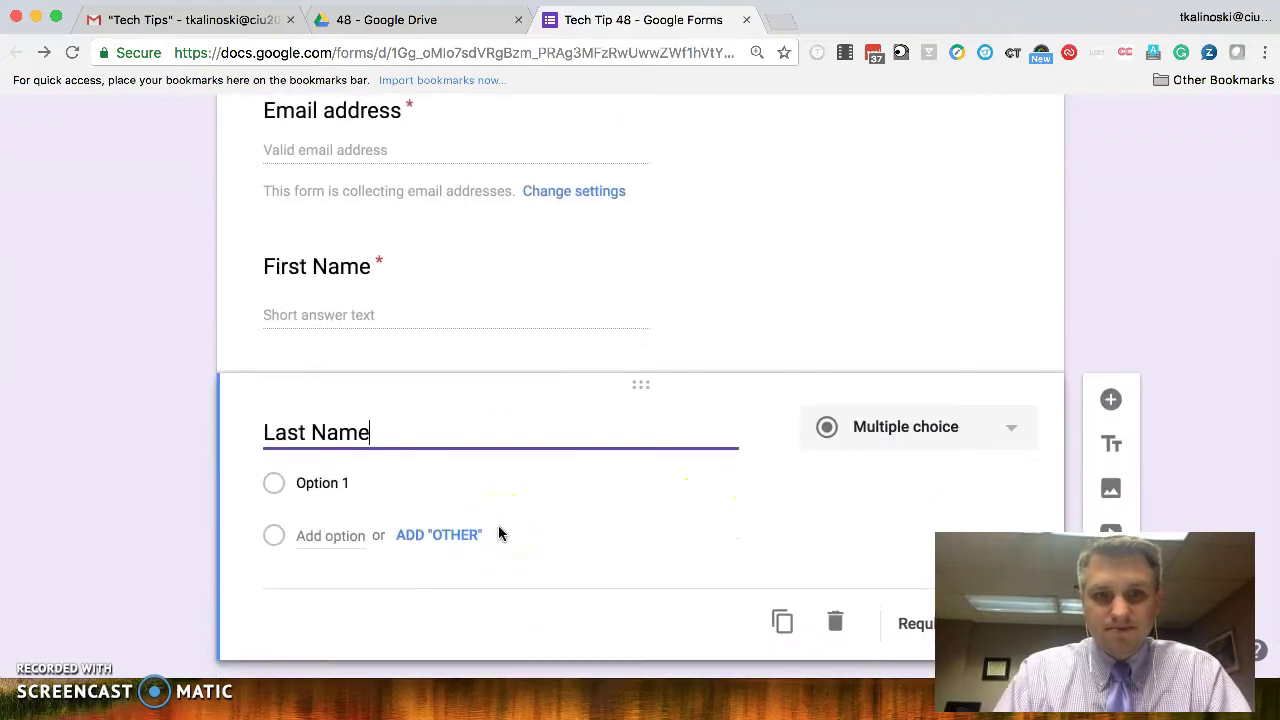
pyautogui.click(1111, 400)
pyautogui.write('Favor')
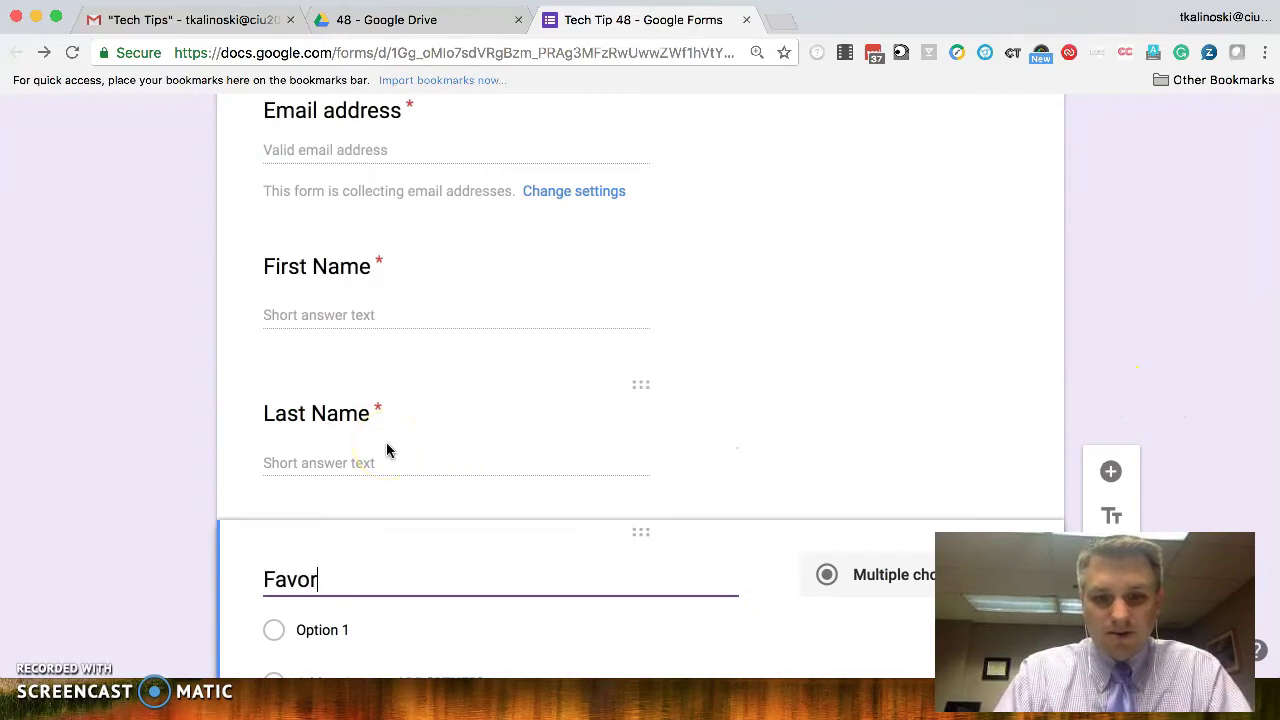
pyautogui.write('ite Color')
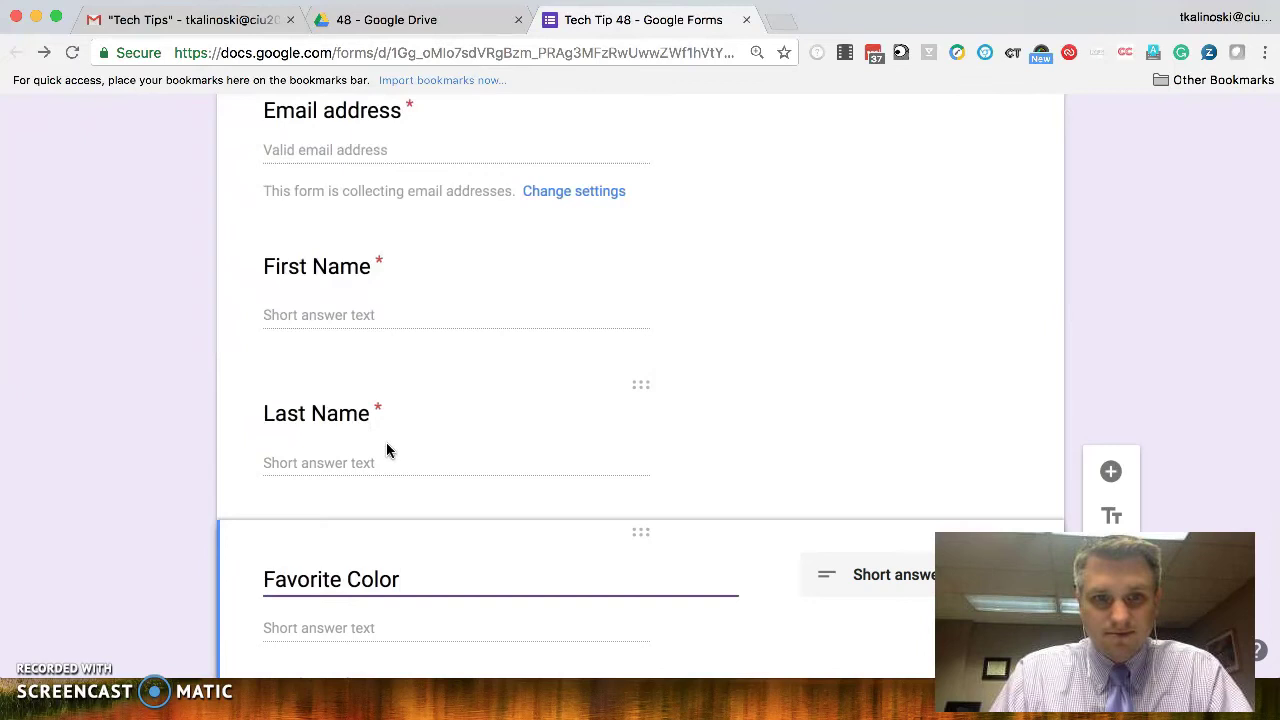
pyautogui.scroll(5, 388, 450)
pyautogui.scroll(5, 388, 450)
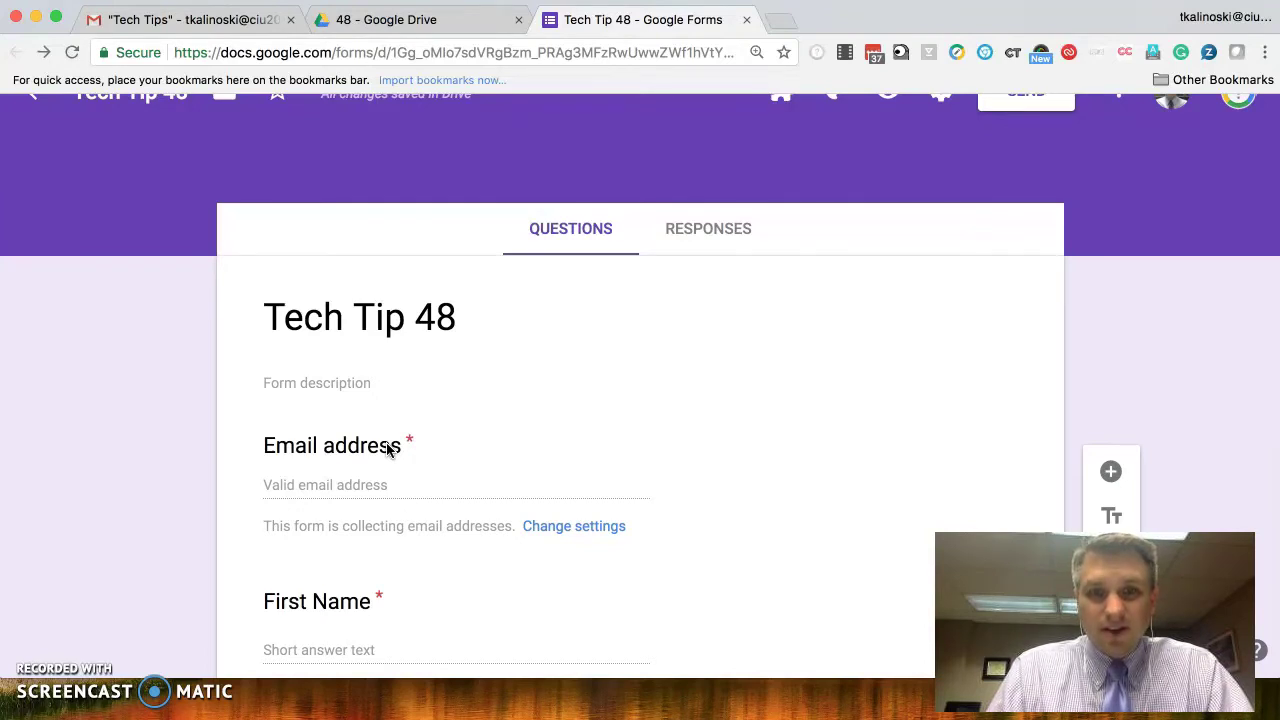
pyautogui.scroll(1, 600, 390)
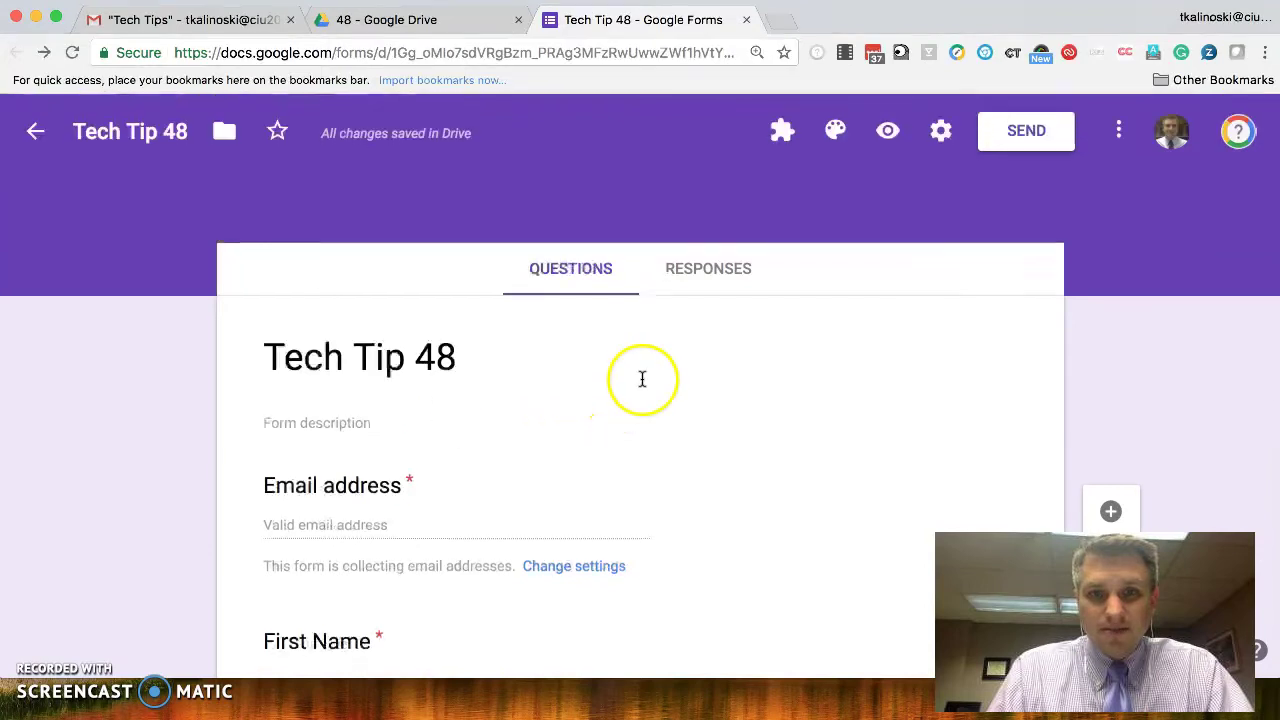
# - Preview the Tech Tip 48 form in a new tab and click into the Email address field
pyautogui.click(889, 131)
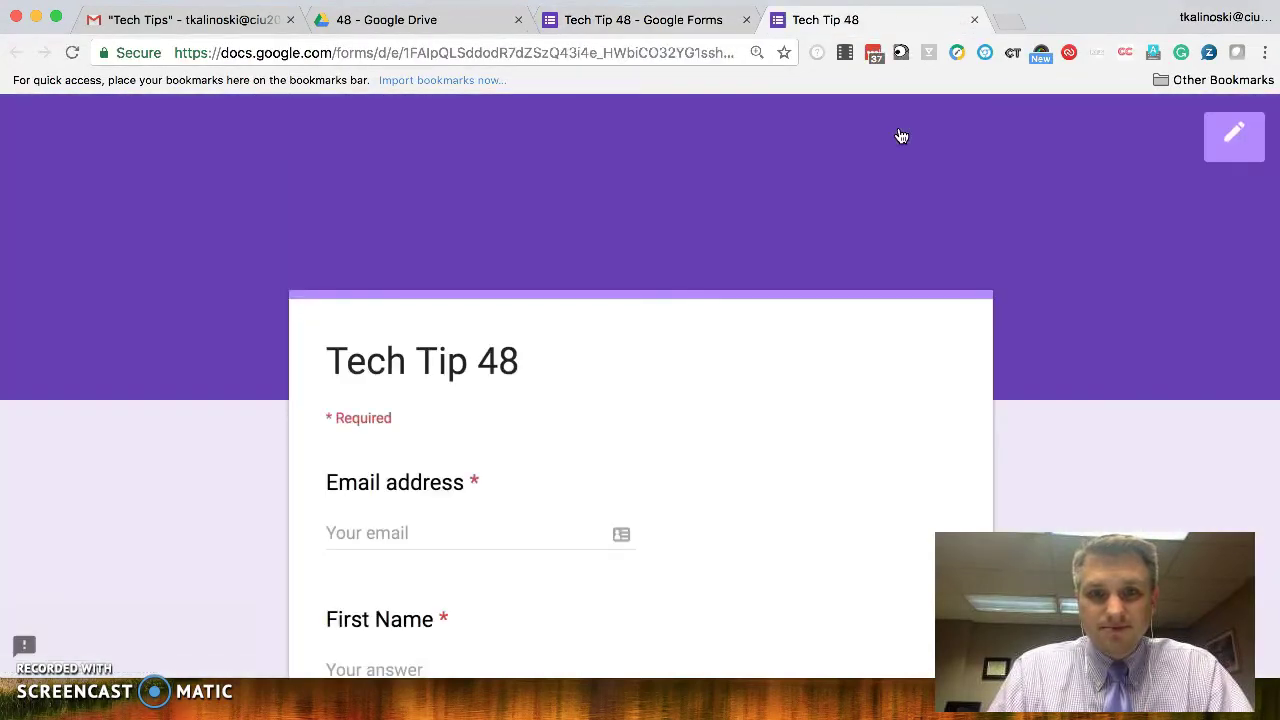
pyautogui.click(388, 533)
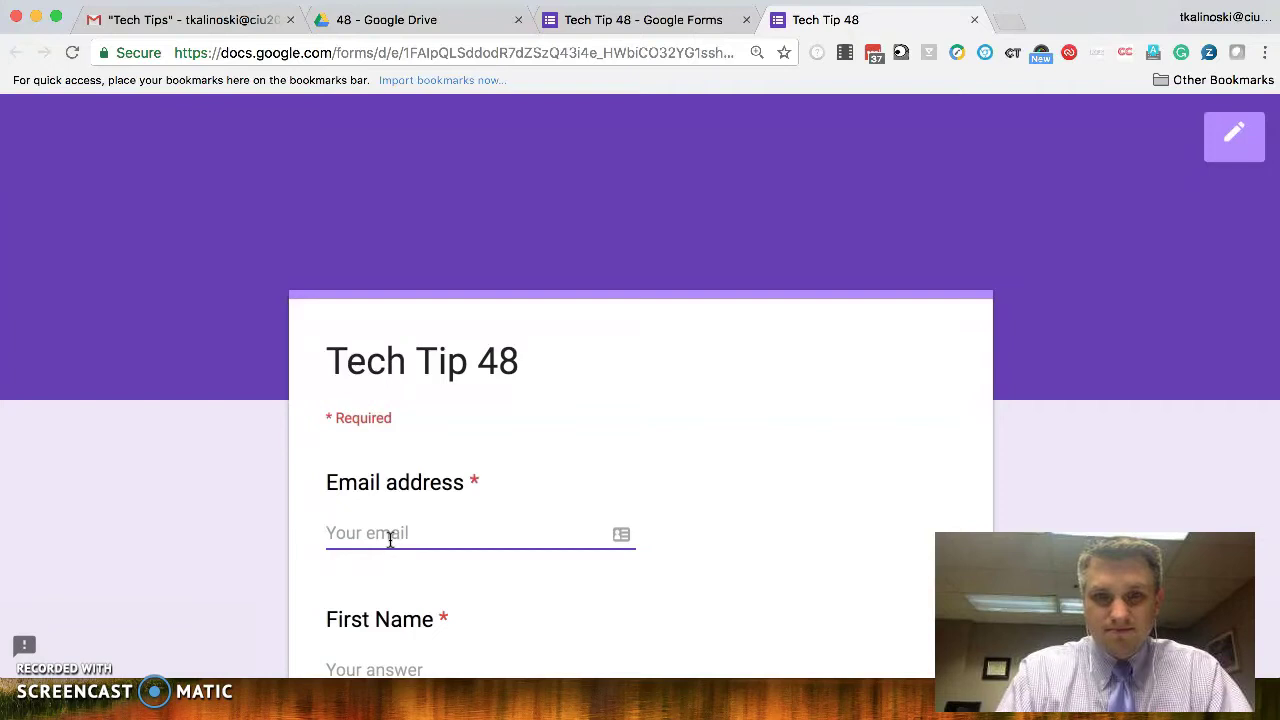
# - Go to mailinator.com in a new browser tab
pyautogui.click(1013, 25)
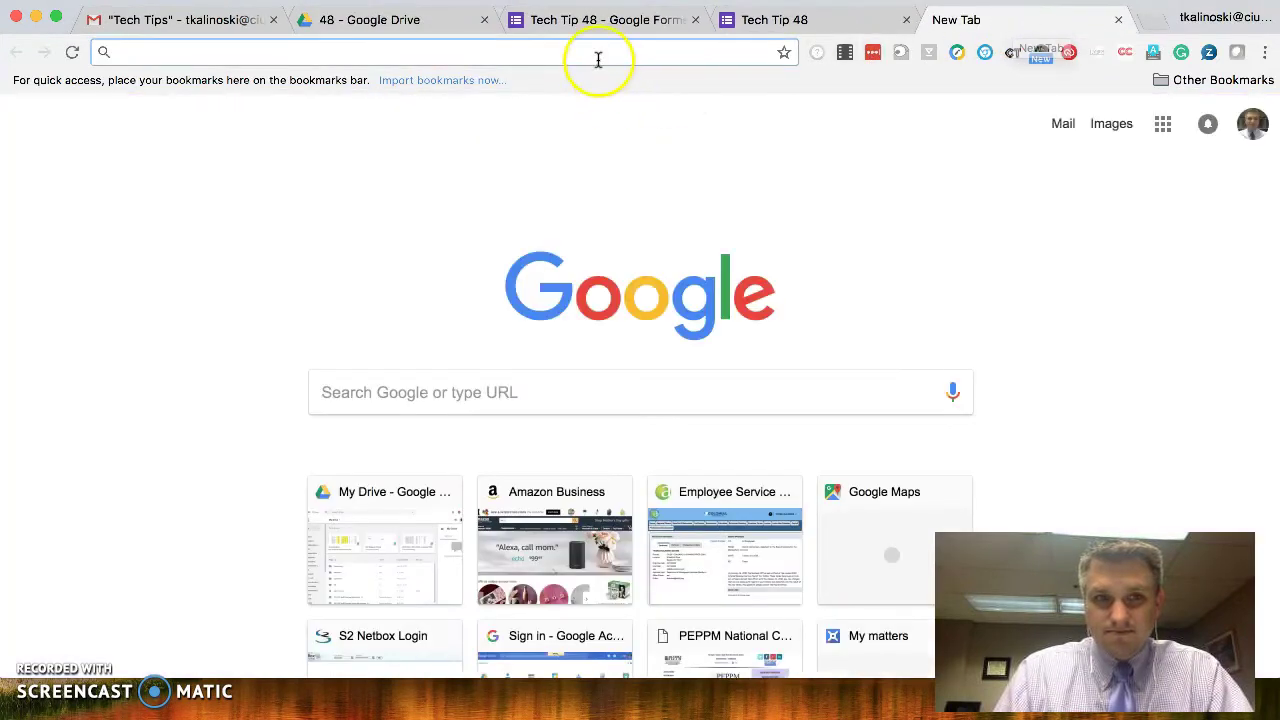
pyautogui.write('mailinator')
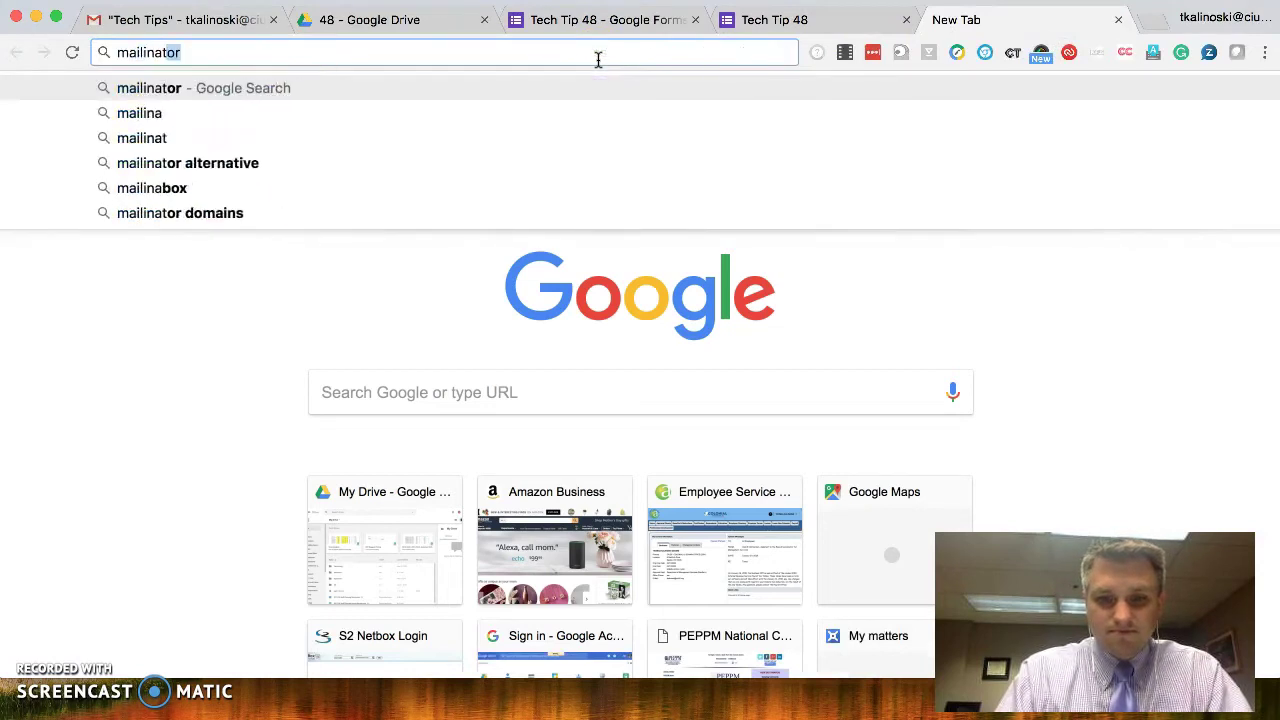
pyautogui.write('.com')
pyautogui.press('Return')
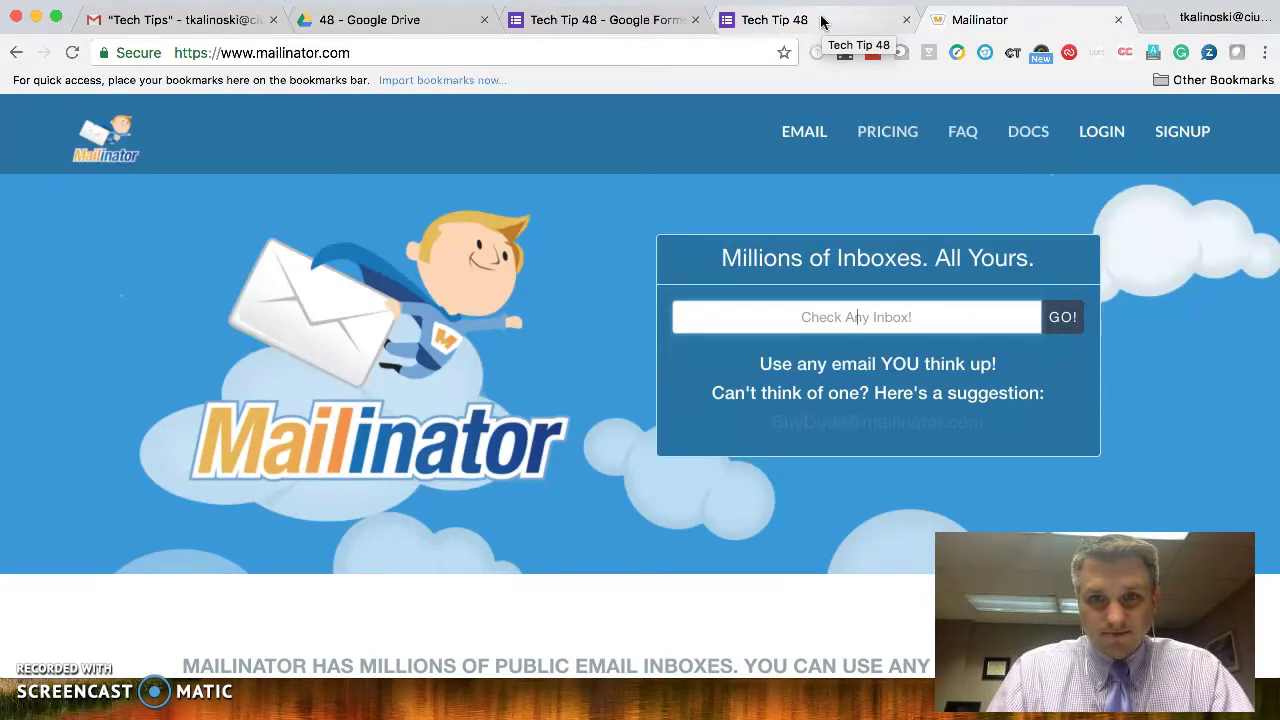
# - Enter a Mailinator test address in the live form's Email address field
pyautogui.click(821, 22)
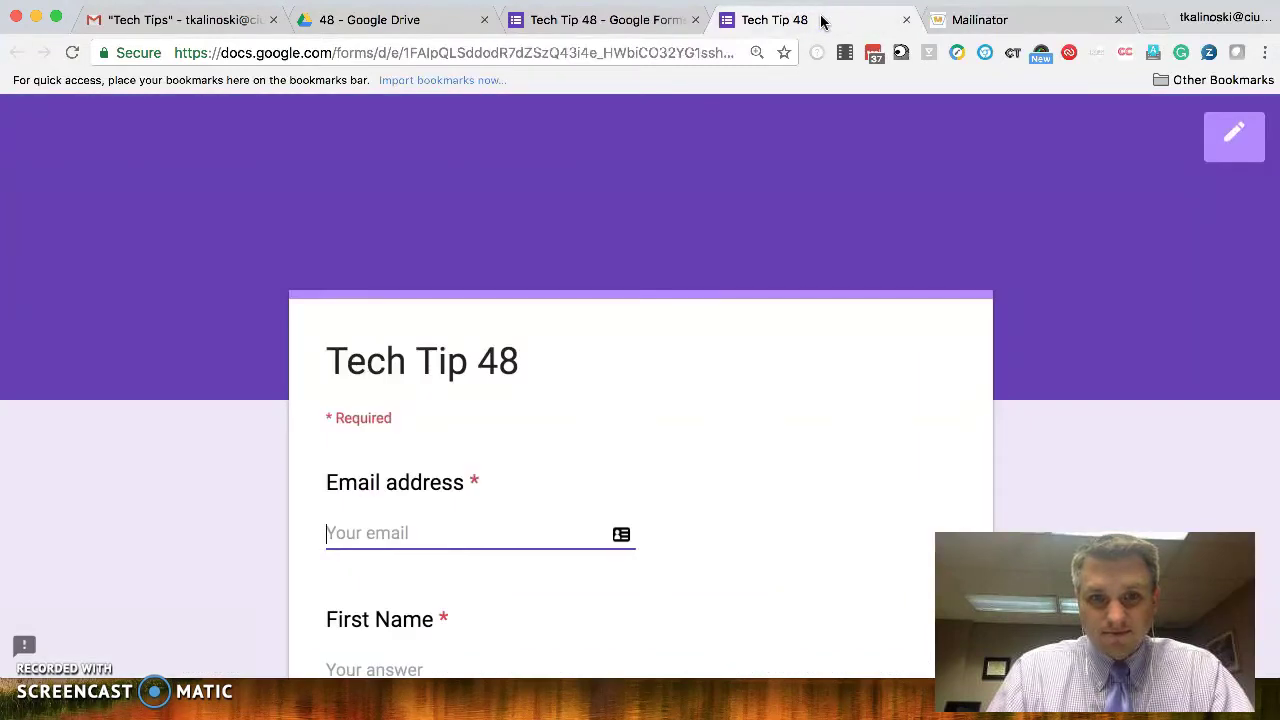
pyautogui.click(600, 308)
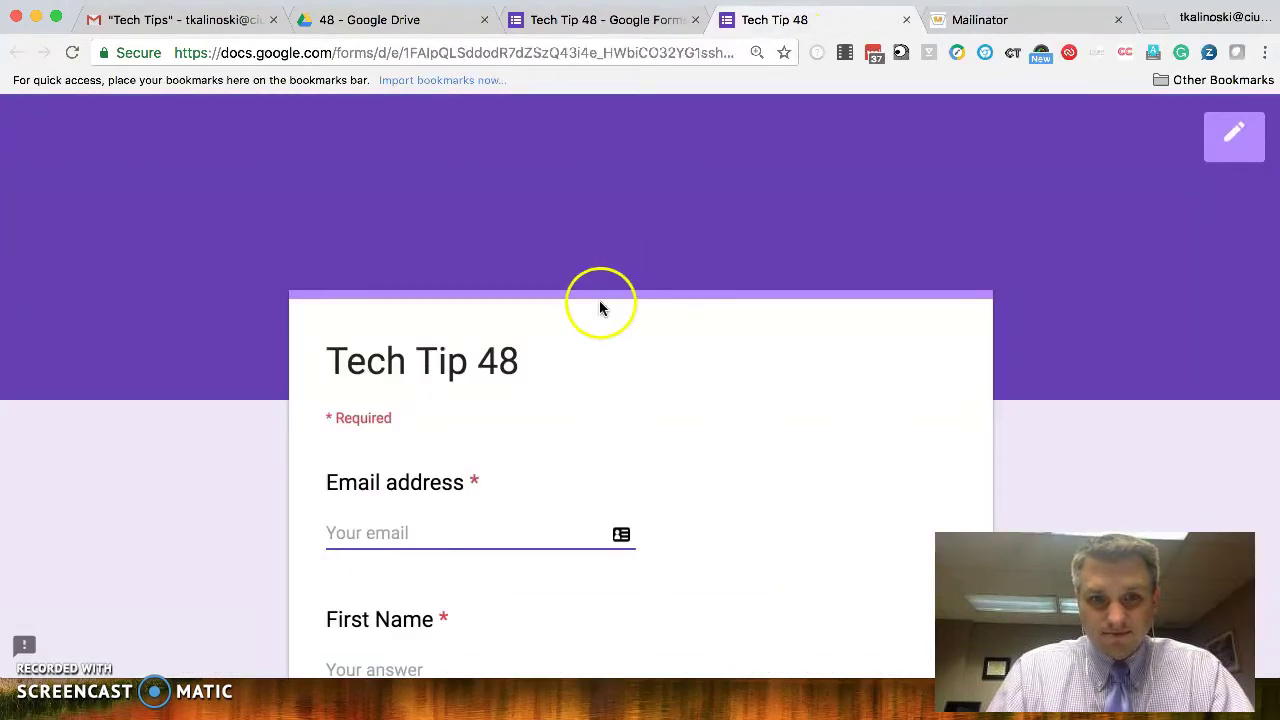
pyautogui.click(389, 526)
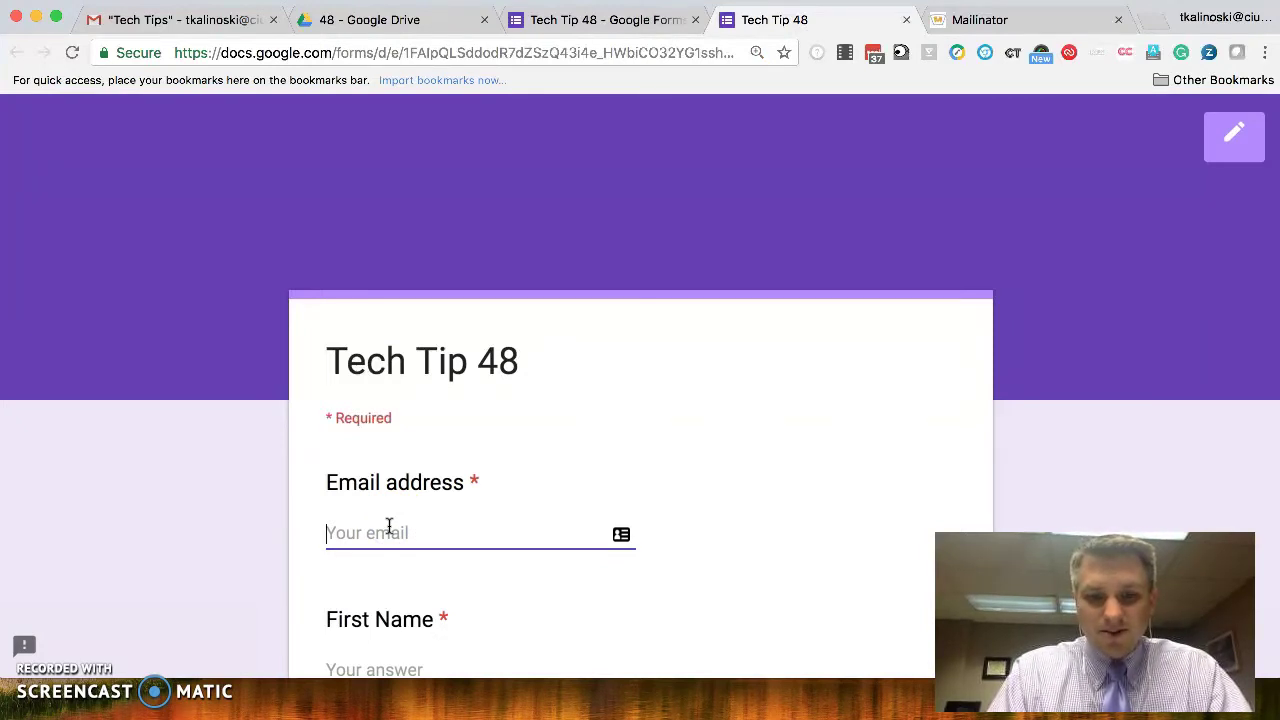
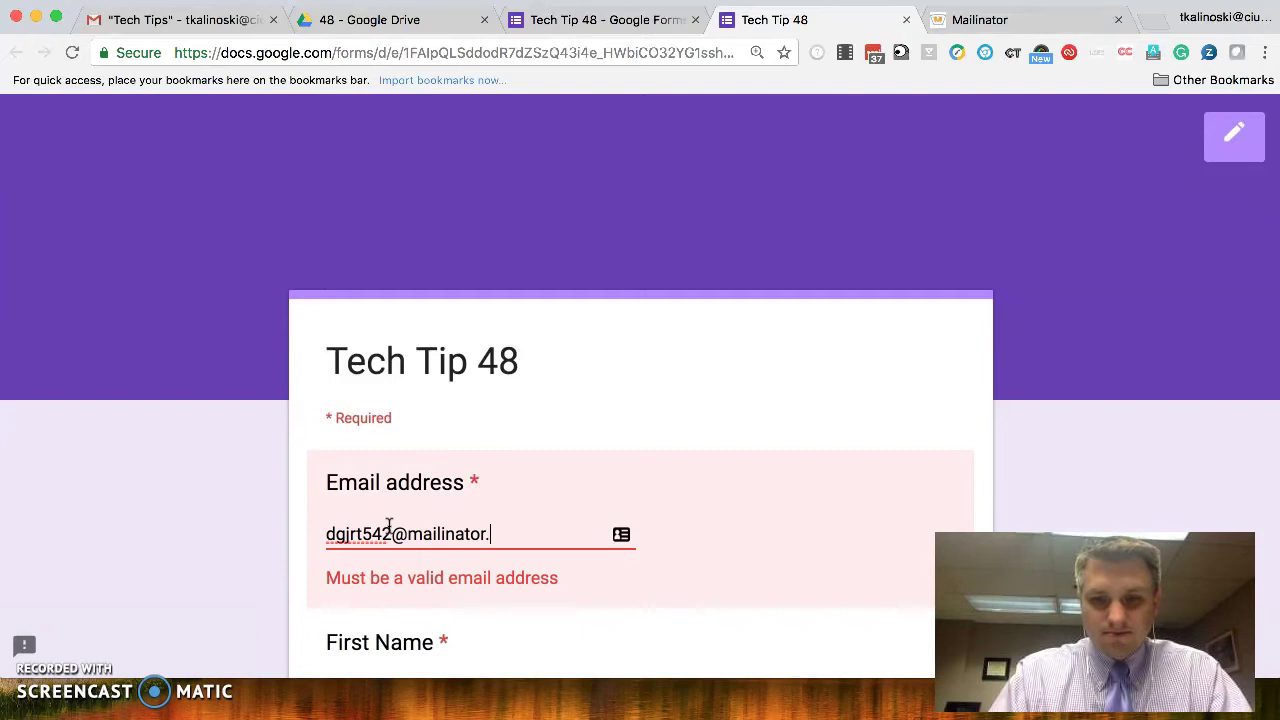
pyautogui.click(378, 521)
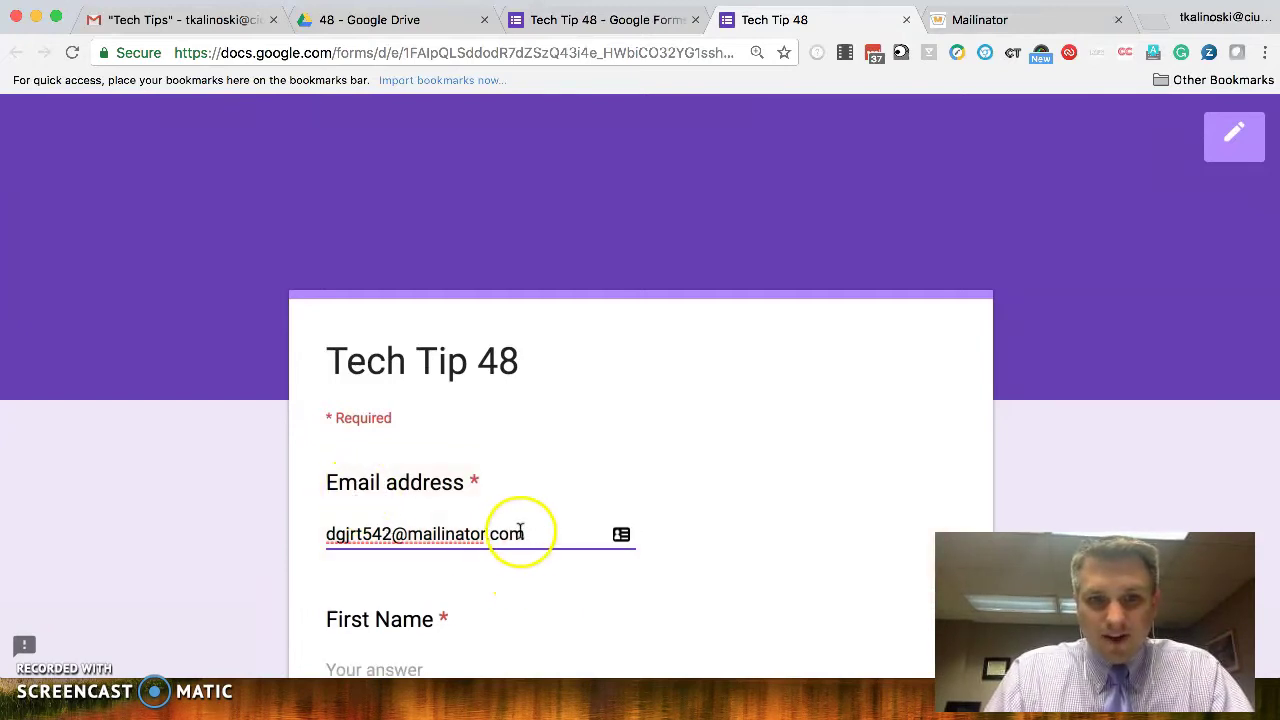
pyautogui.moveTo(535, 532); pyautogui.dragTo(592, 440)
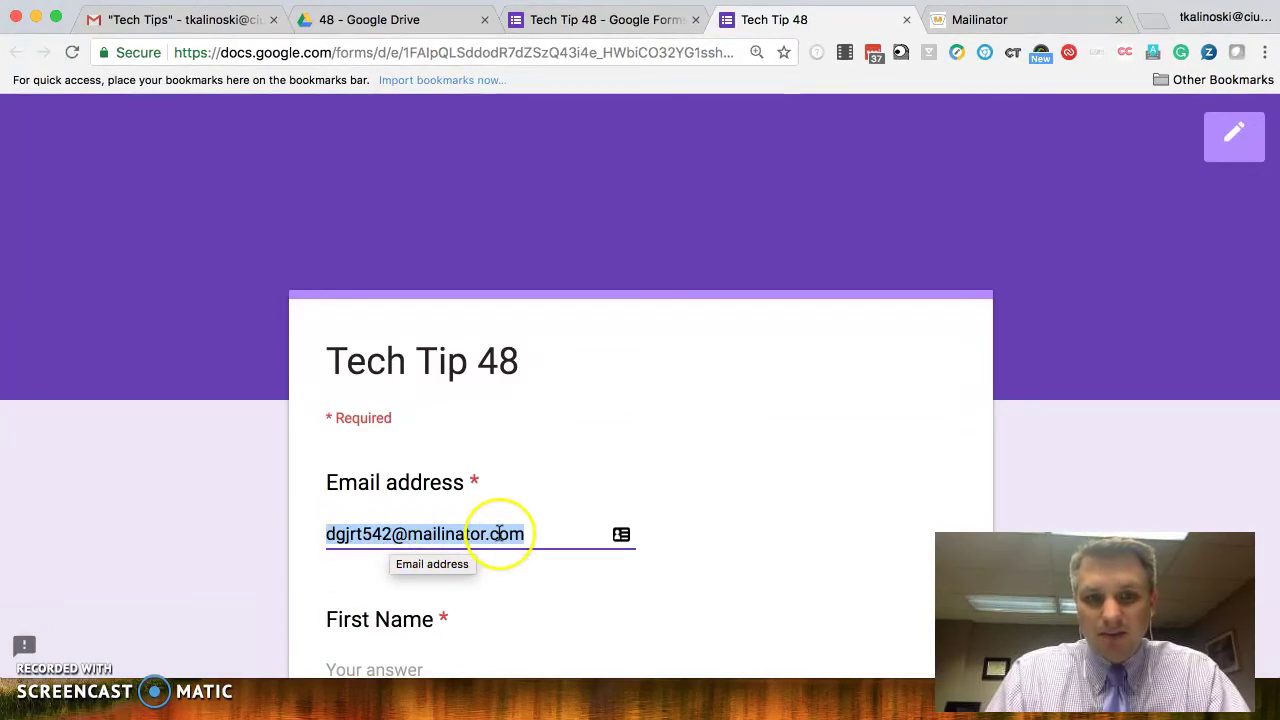
pyautogui.scroll(-3, 686, 474)
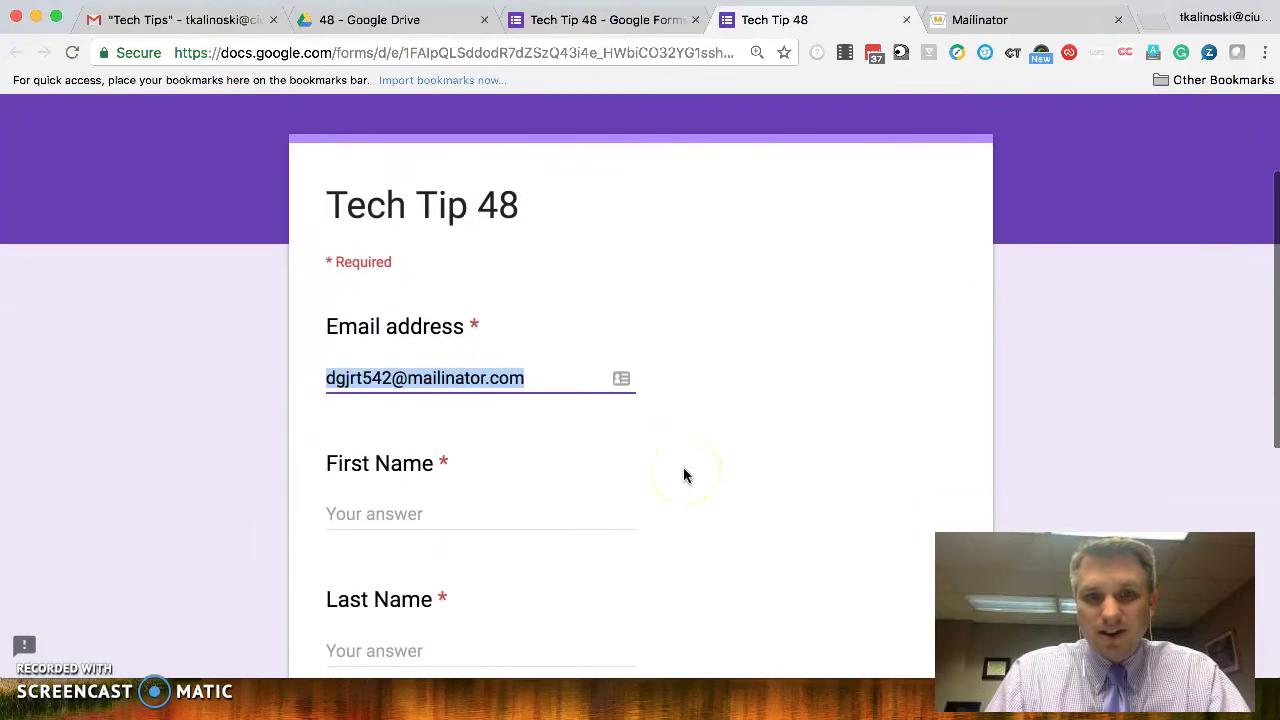
# - Fill in a first and last name, answer Silver for Favorite Color, and submit
pyautogui.click(409, 497)
pyautogui.click(377, 509)
pyautogui.write('Tom')
pyautogui.press('Tab')
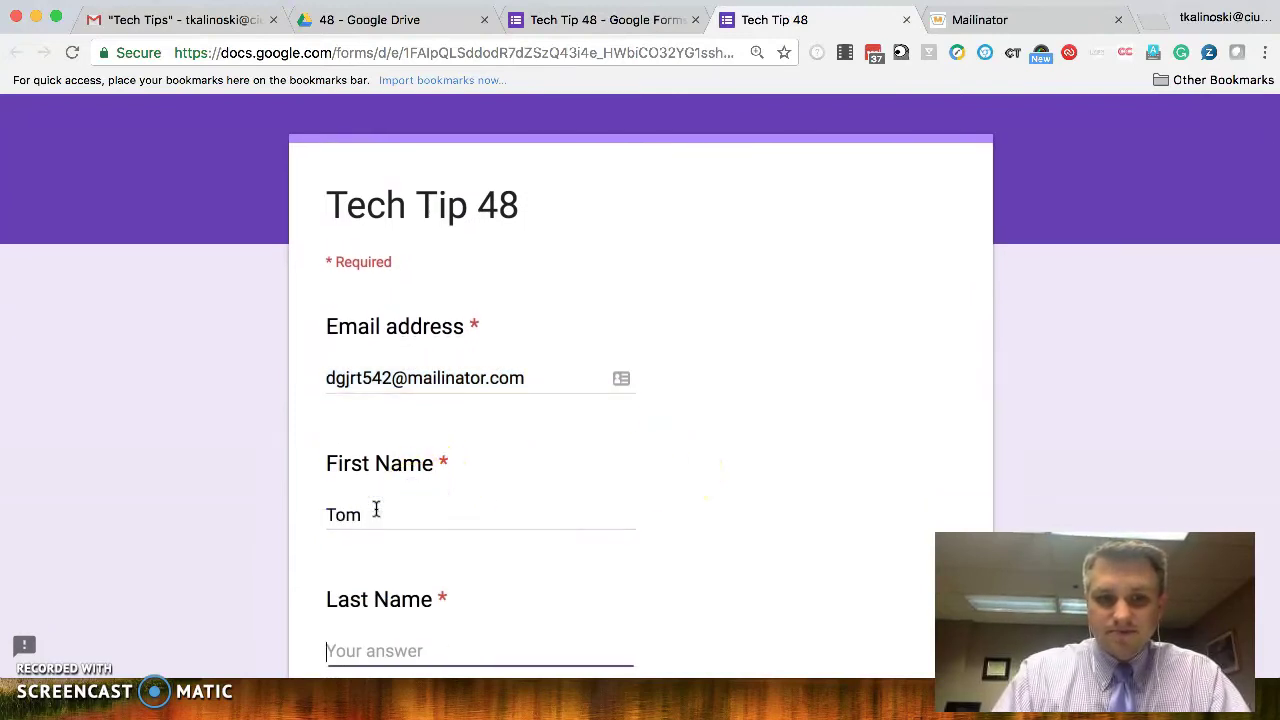
pyautogui.write('Smith')
pyautogui.scroll(-5, 376, 510)
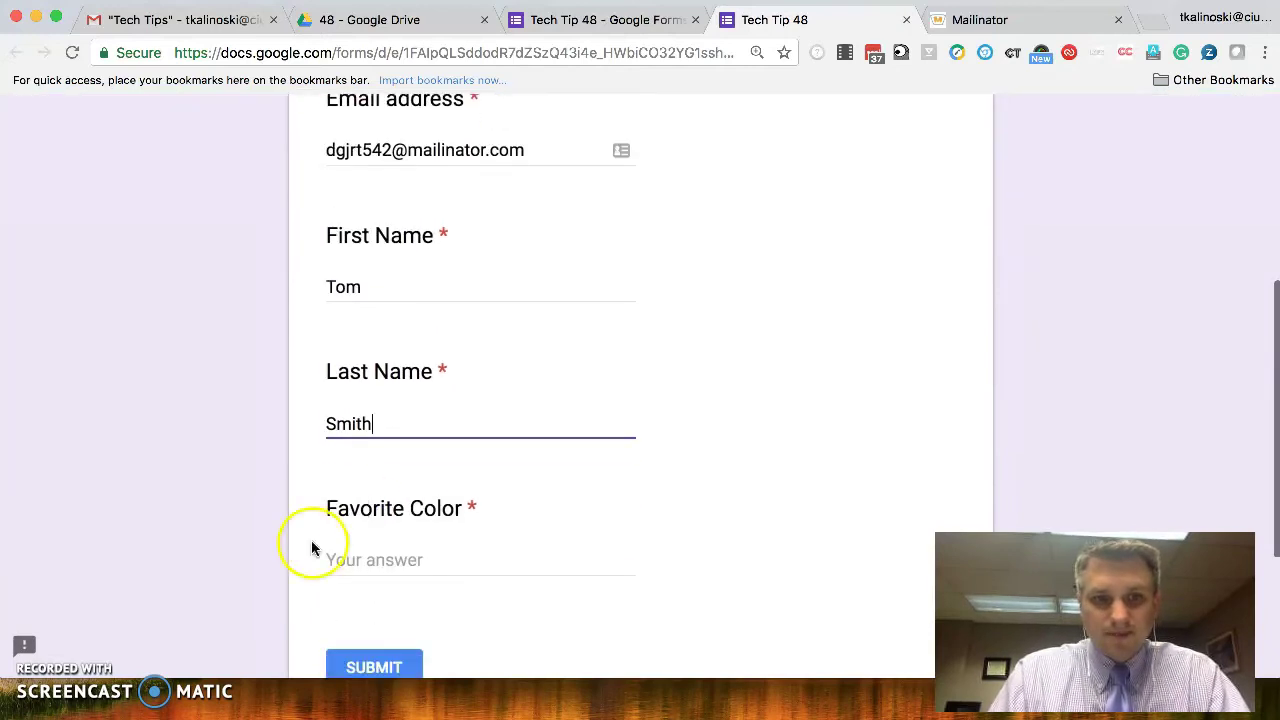
pyautogui.click(374, 568)
pyautogui.write('Silver')
pyautogui.click(376, 658)
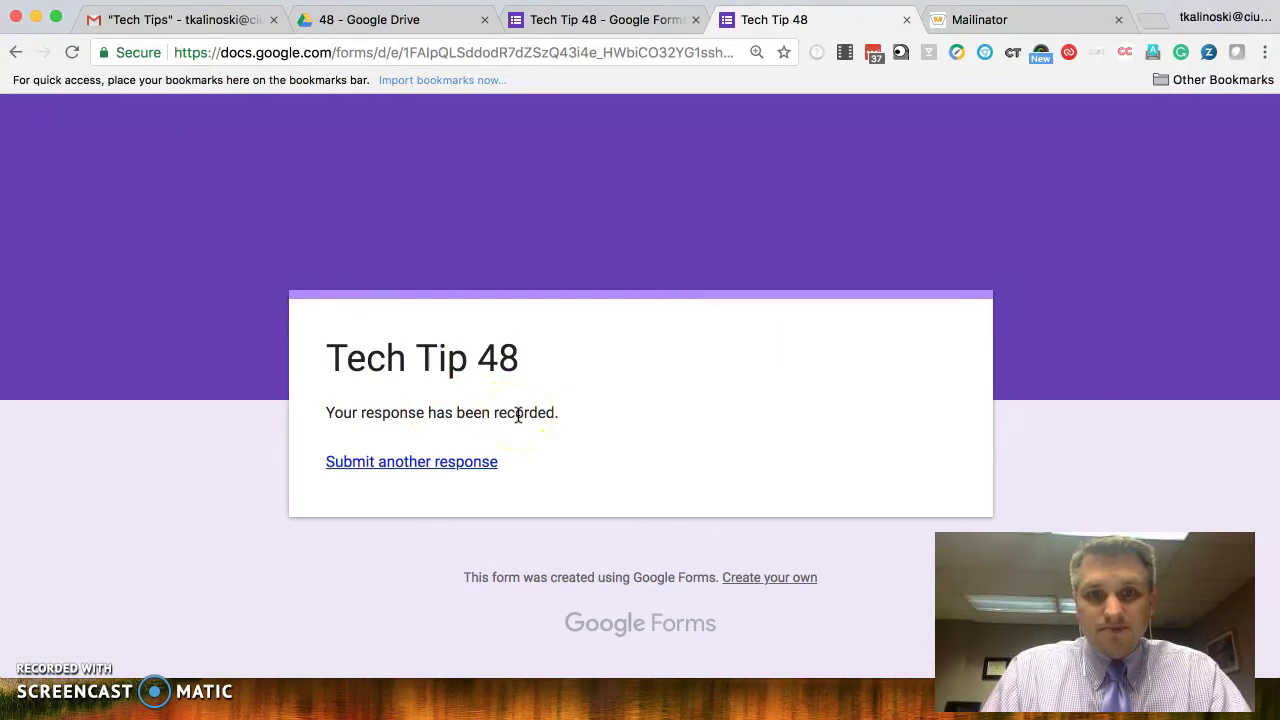
# - From the Responses tab, link the form to a new 'Tech Tip 48 (Responses)' spreadsheet
pyautogui.click(620, 20)
pyautogui.click(686, 268)
pyautogui.scroll(-3, 708, 370)
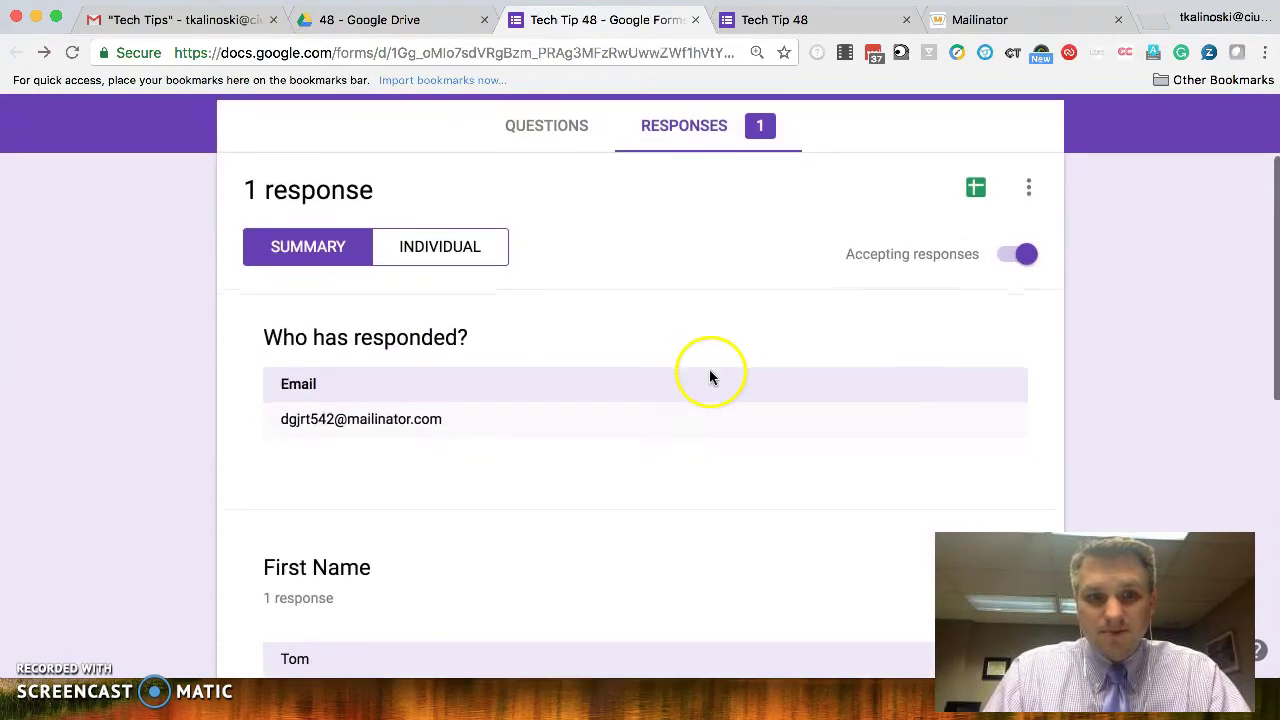
pyautogui.scroll(-9, 382, 437)
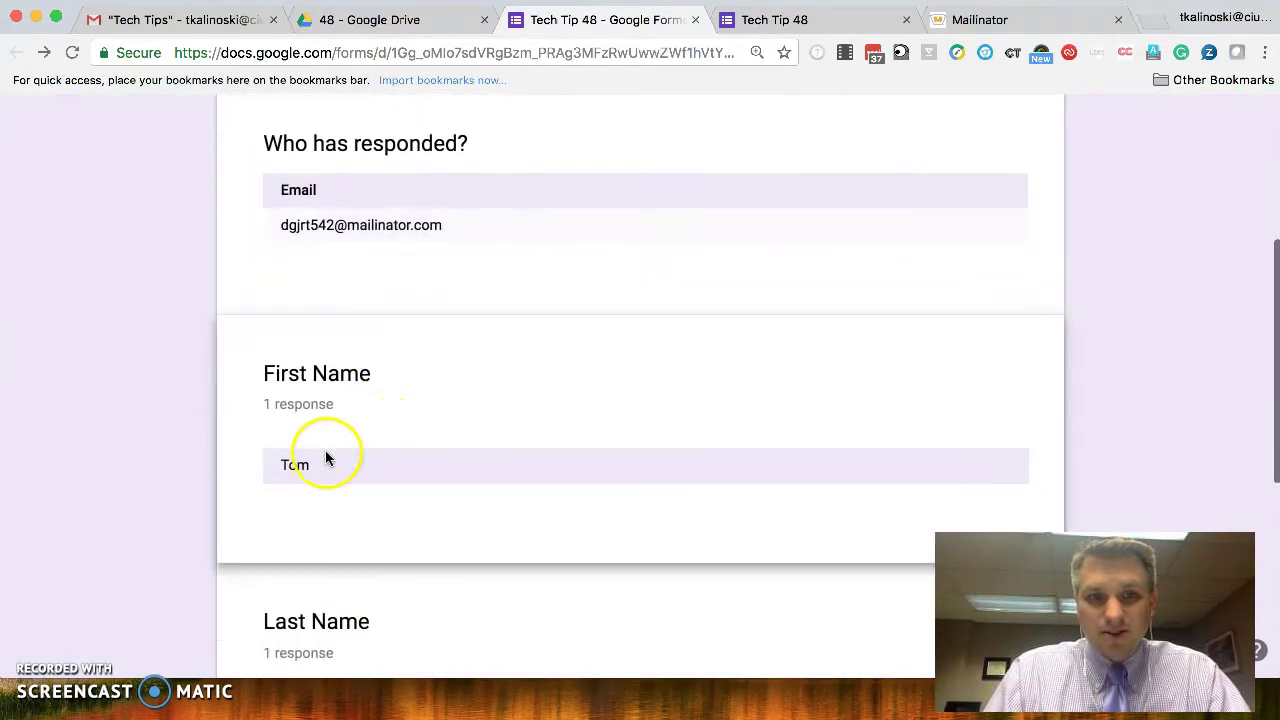
pyautogui.scroll(-3, 340, 498)
pyautogui.scroll(8, 340, 498)
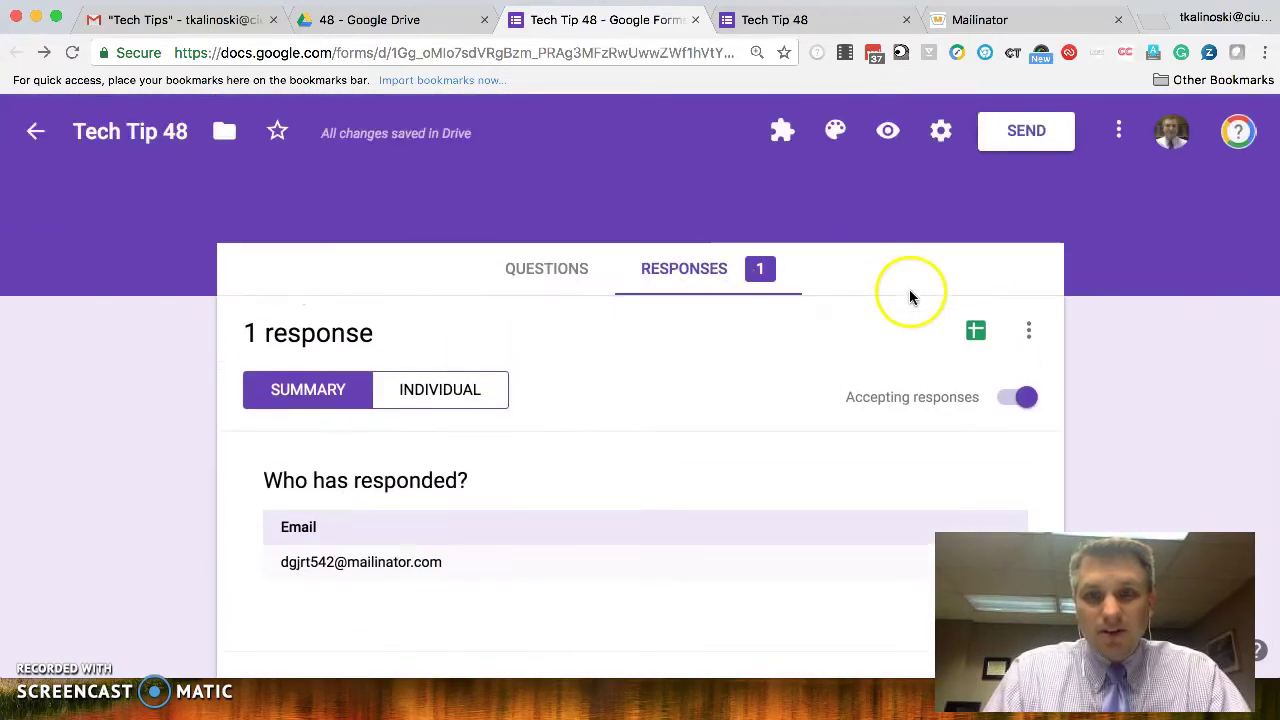
pyautogui.click(976, 334)
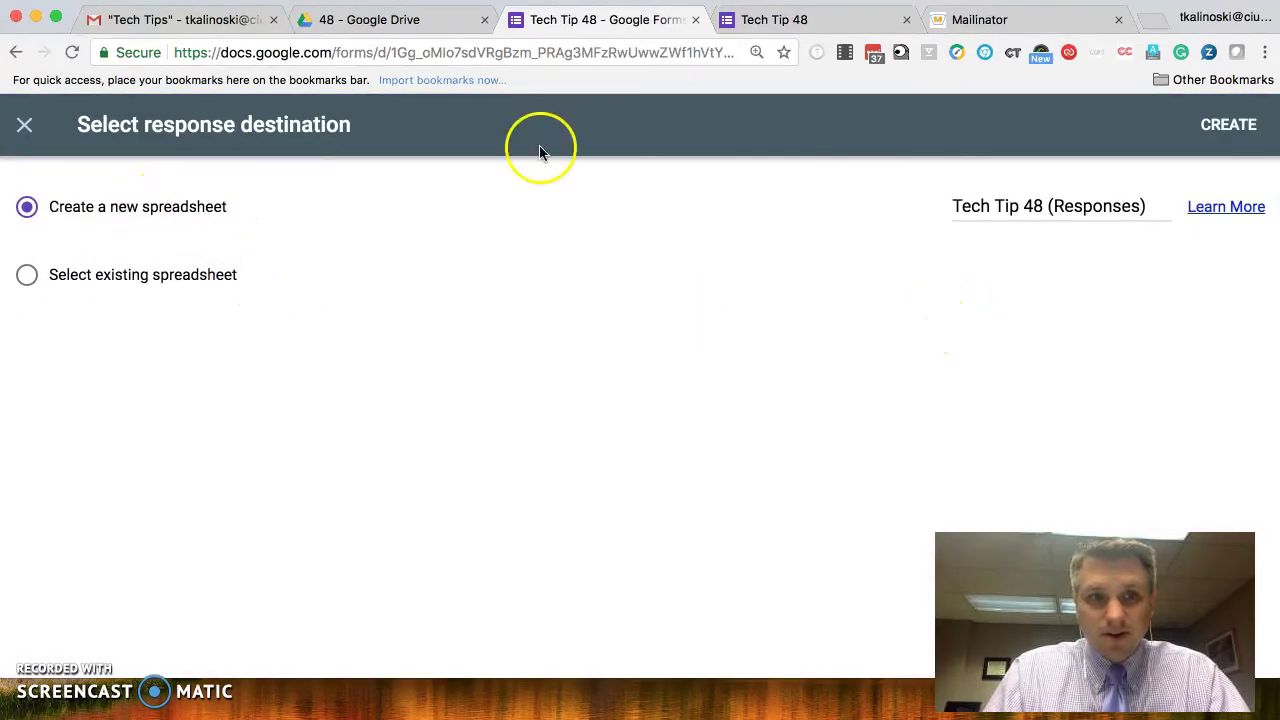
pyautogui.click(1222, 128)
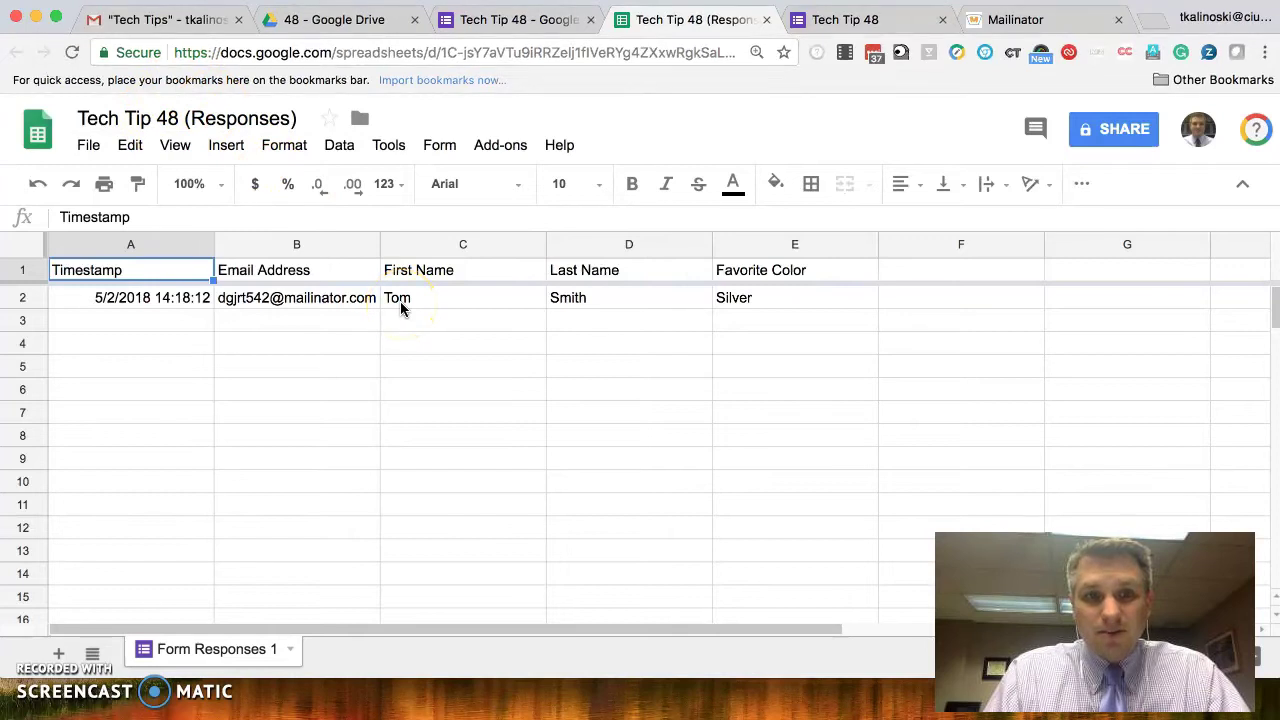
# - Compose a new Gmail message with the subject 'Response Received'
pyautogui.click(201, 28)
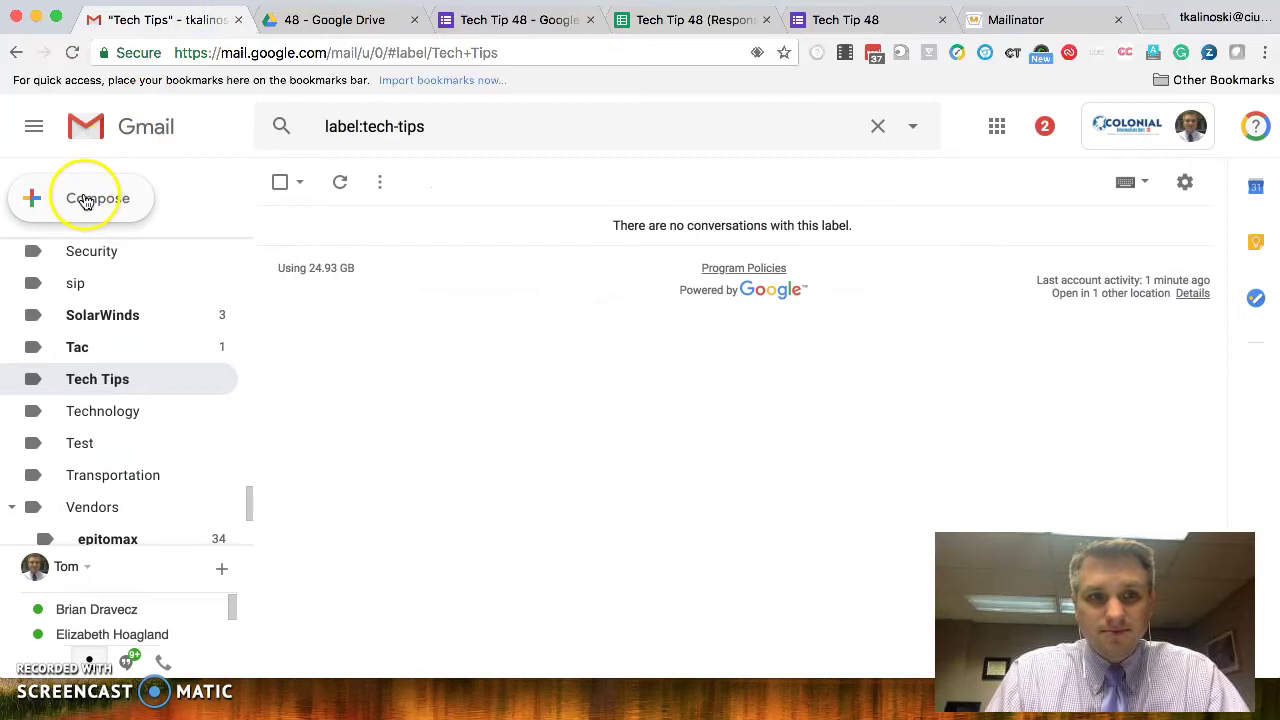
pyautogui.click(88, 197)
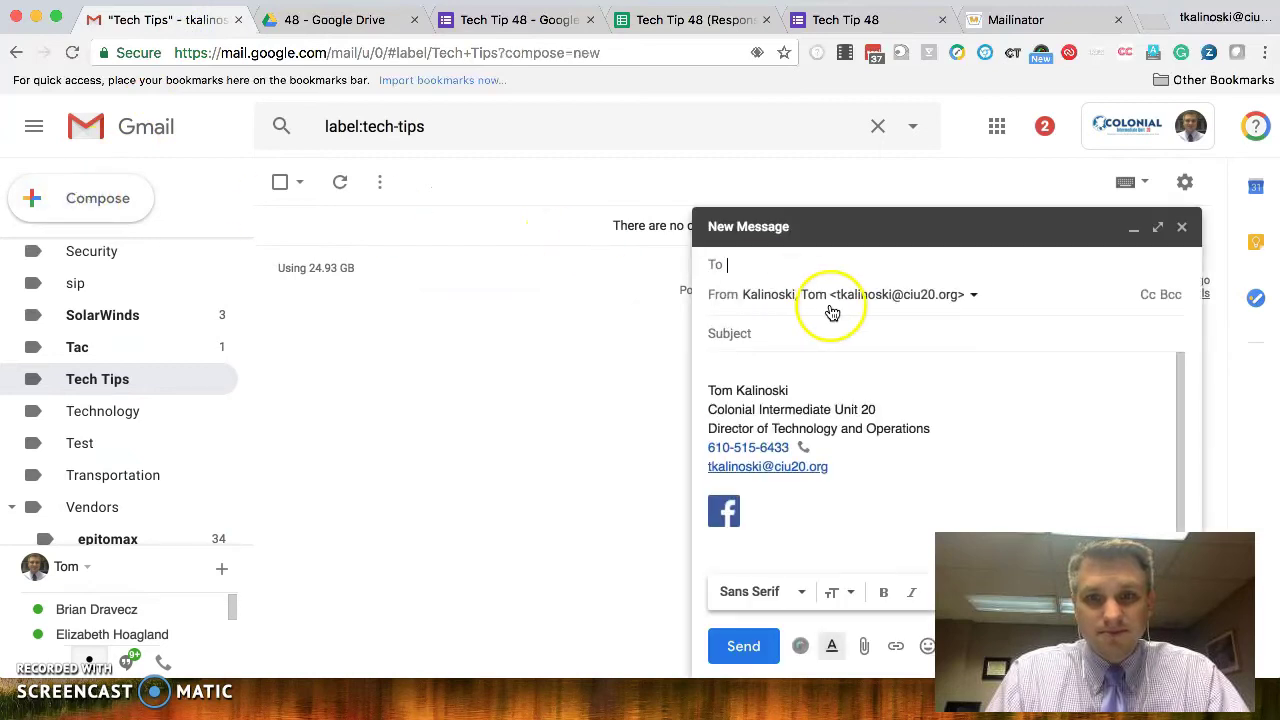
pyautogui.click(814, 334)
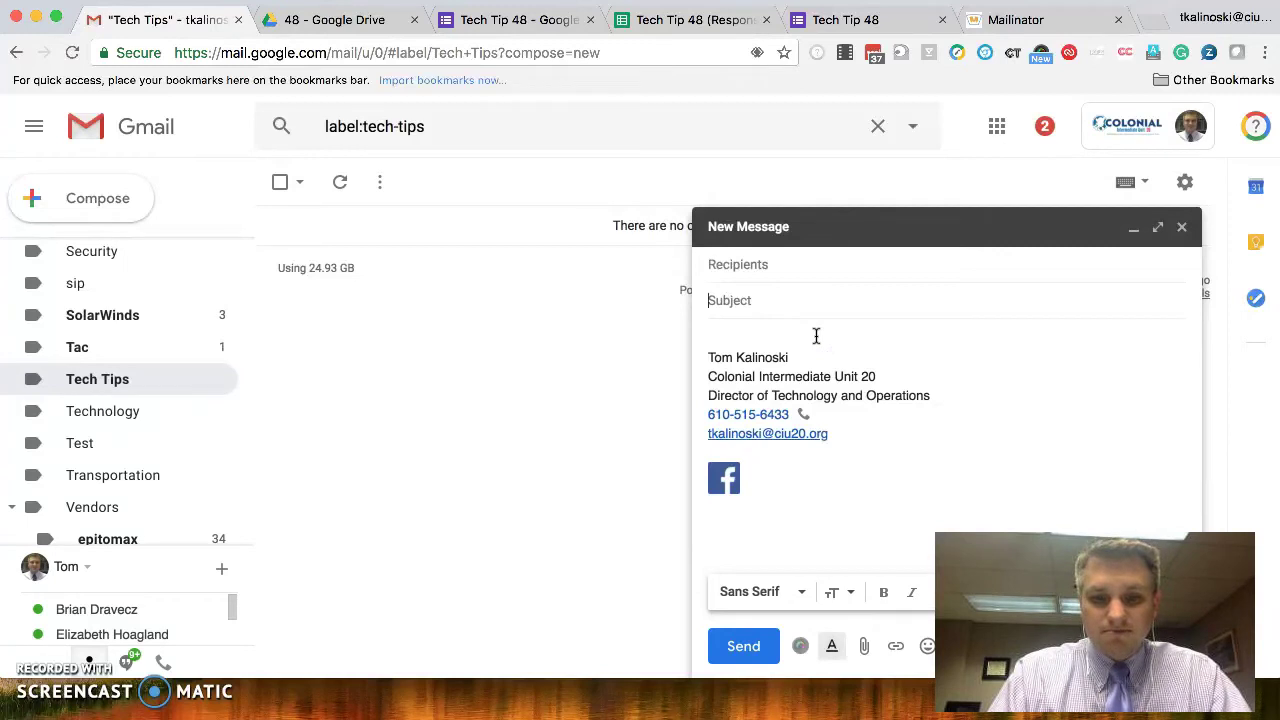
pyautogui.write('Response')
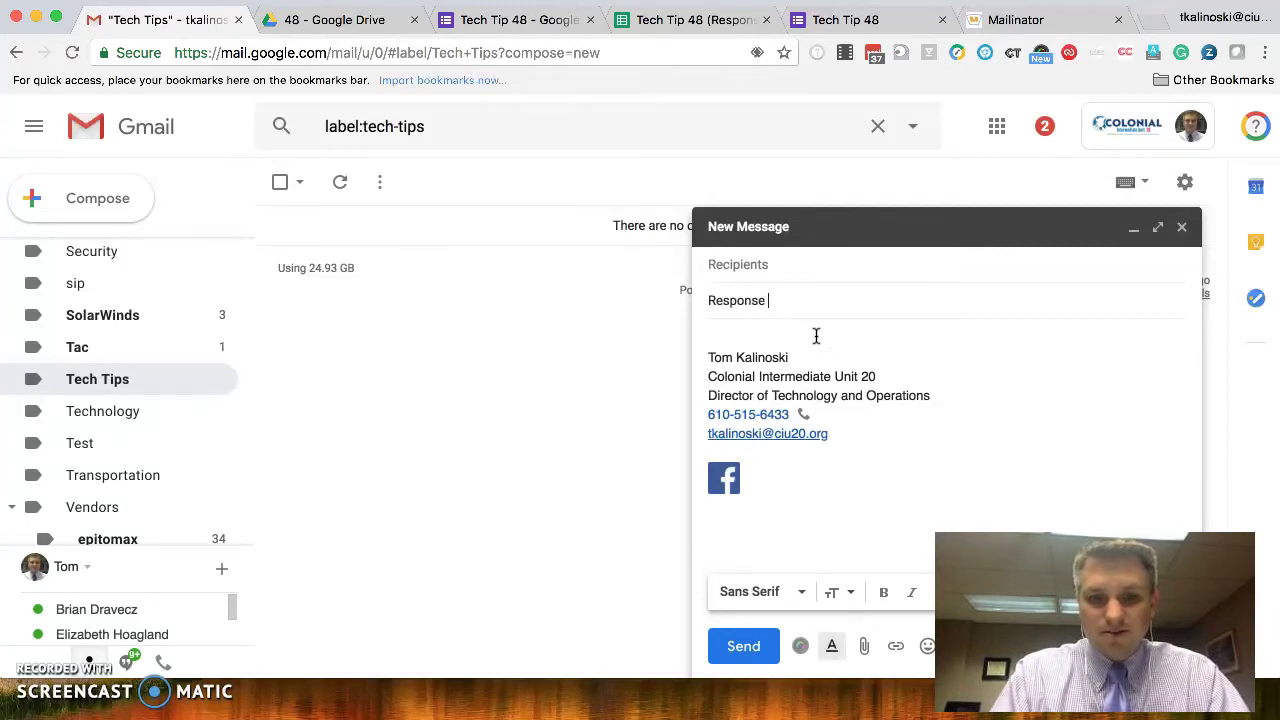
pyautogui.write(' Received')
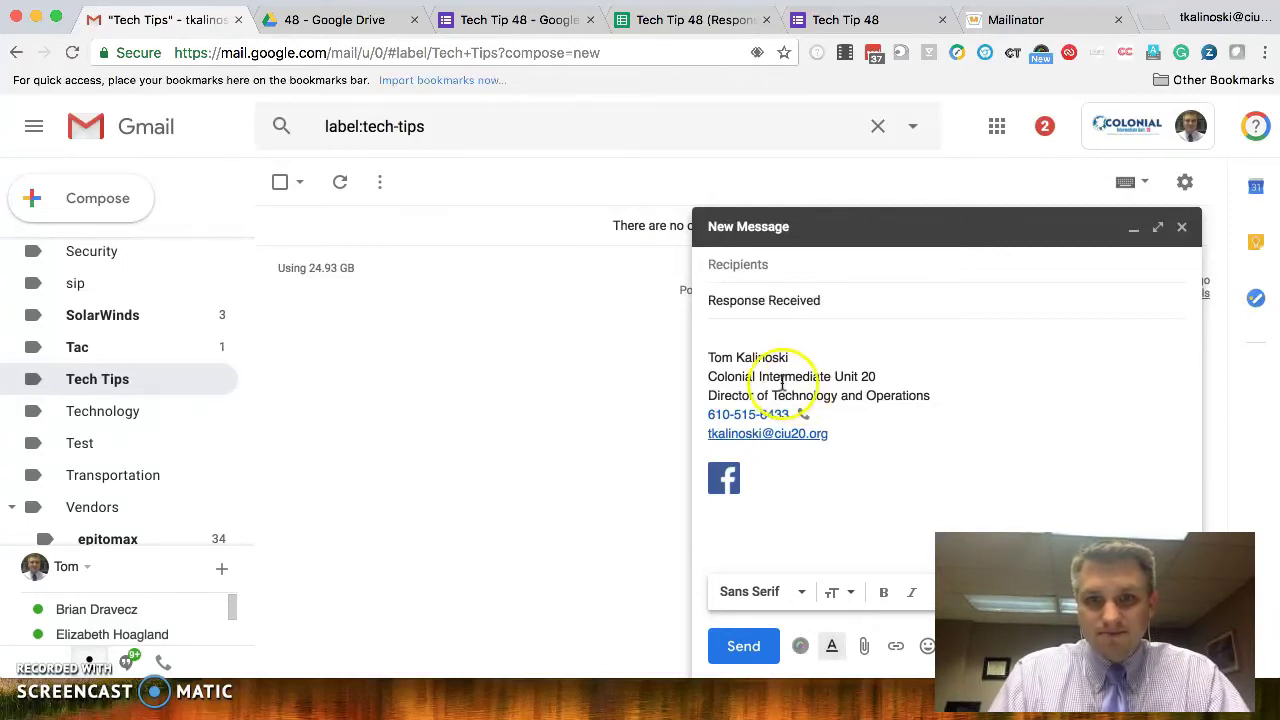
# - Delete the signature and begin the body with 'Thank you for your submissio'
pyautogui.click(724, 340)
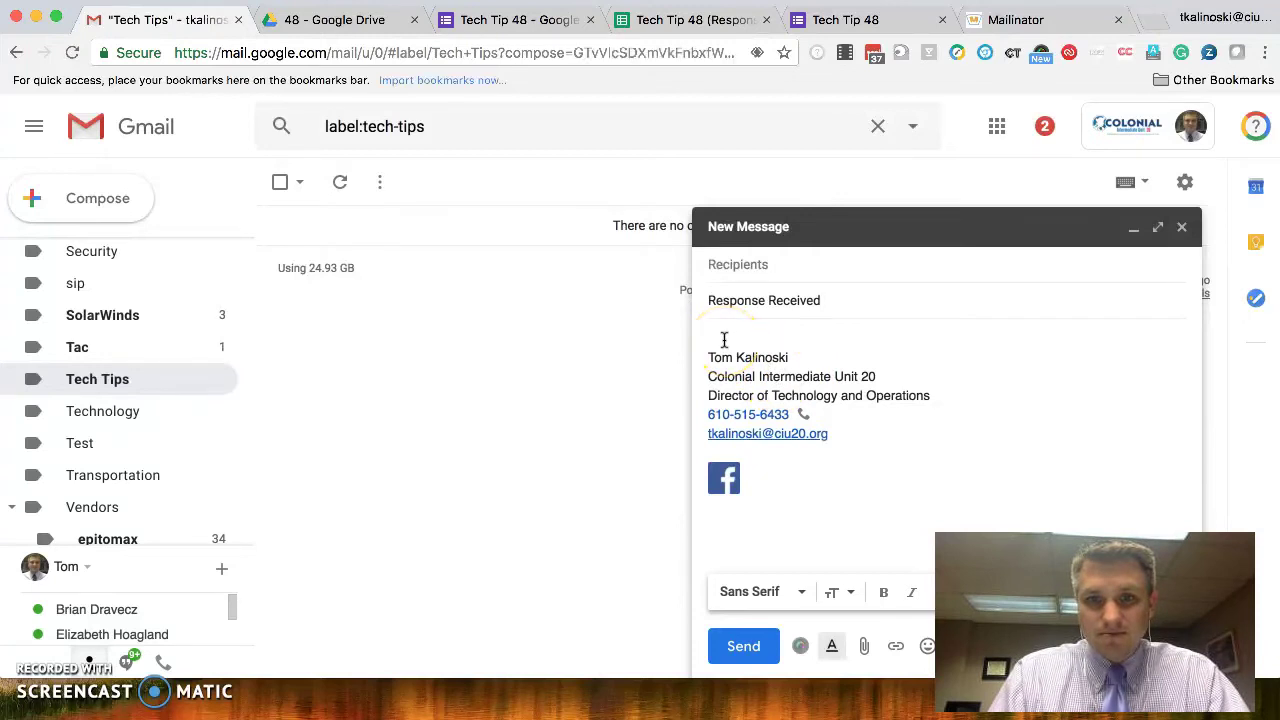
pyautogui.click(724, 340)
pyautogui.press('super+a')
pyautogui.press('BackSpace')
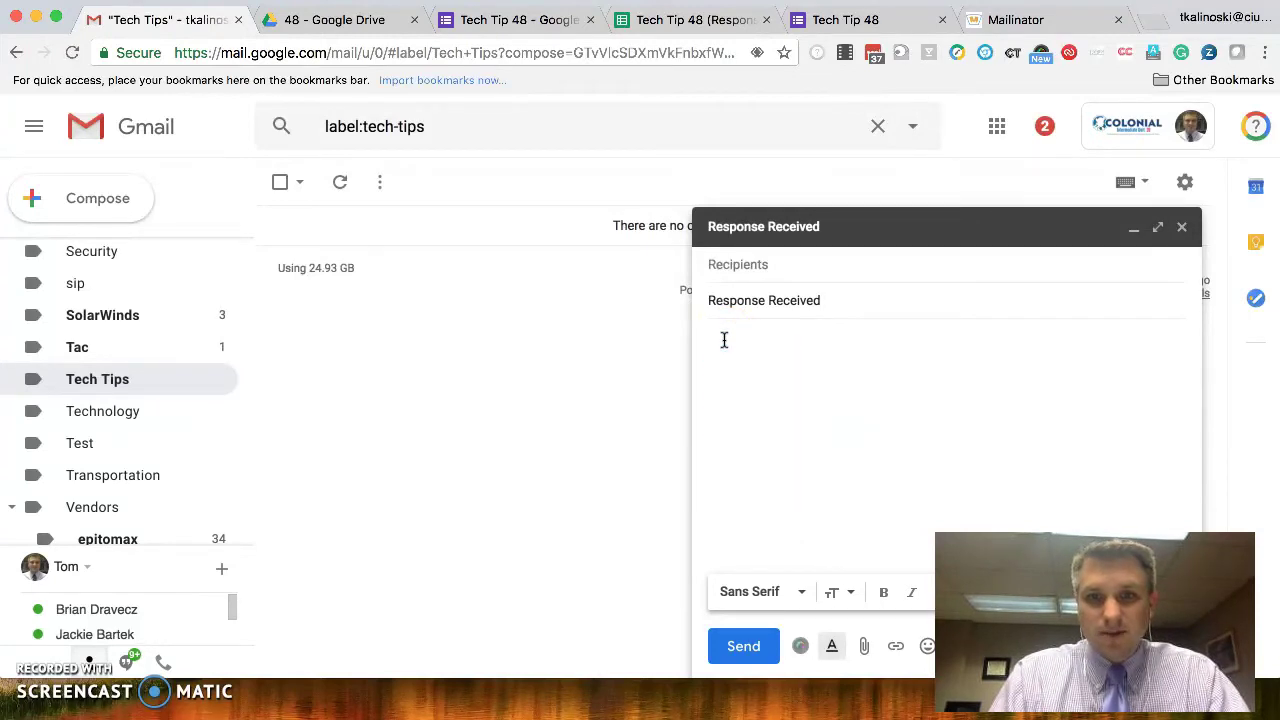
pyautogui.click(753, 357)
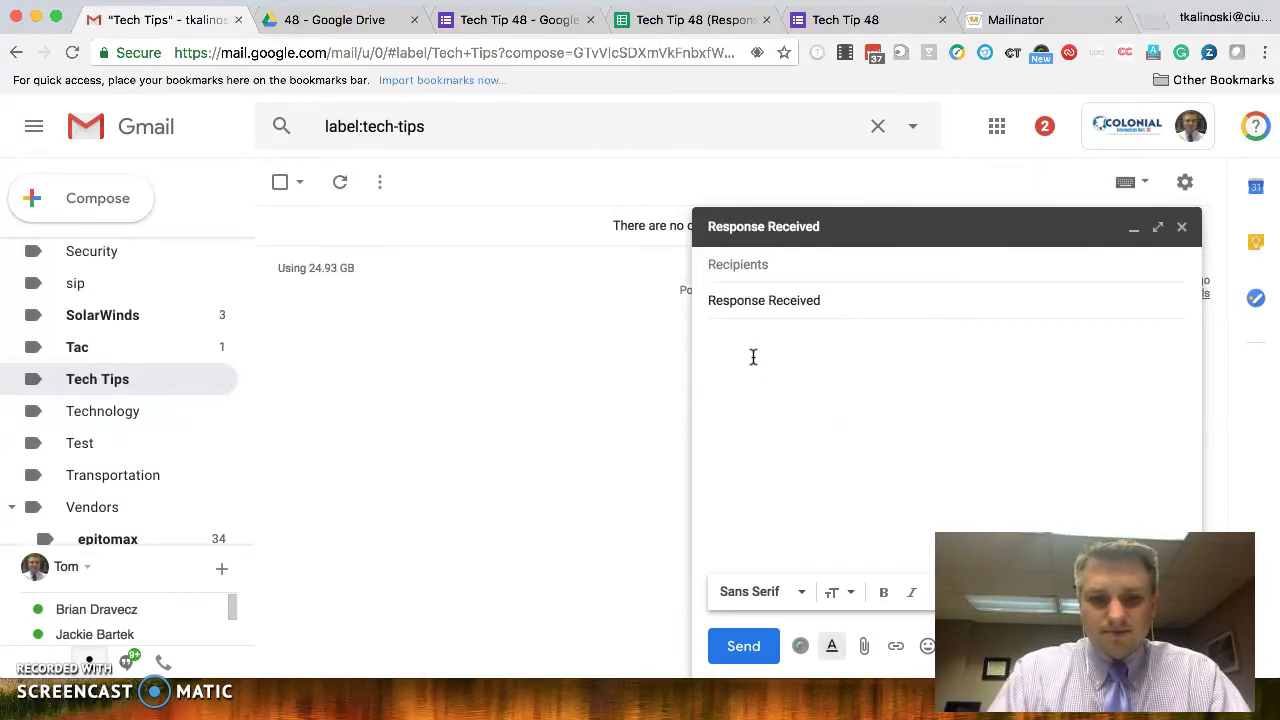
pyautogui.write('Thank you ')
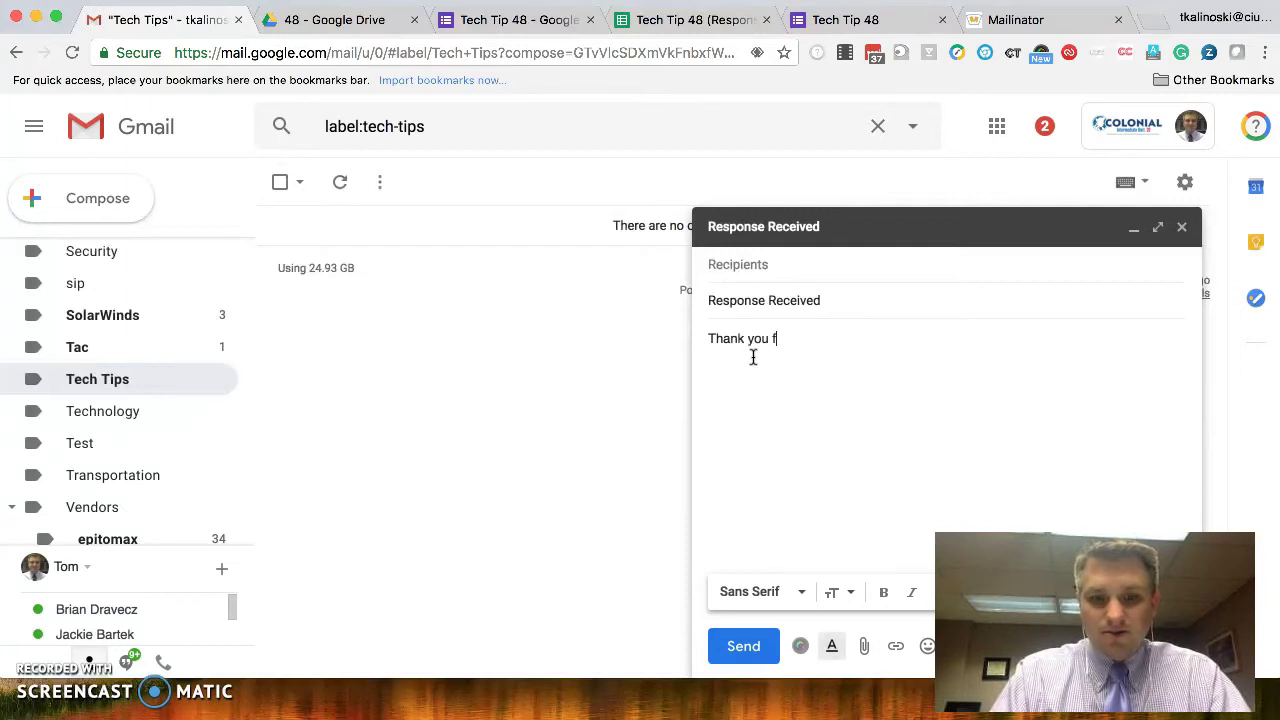
pyautogui.write('for your submission')
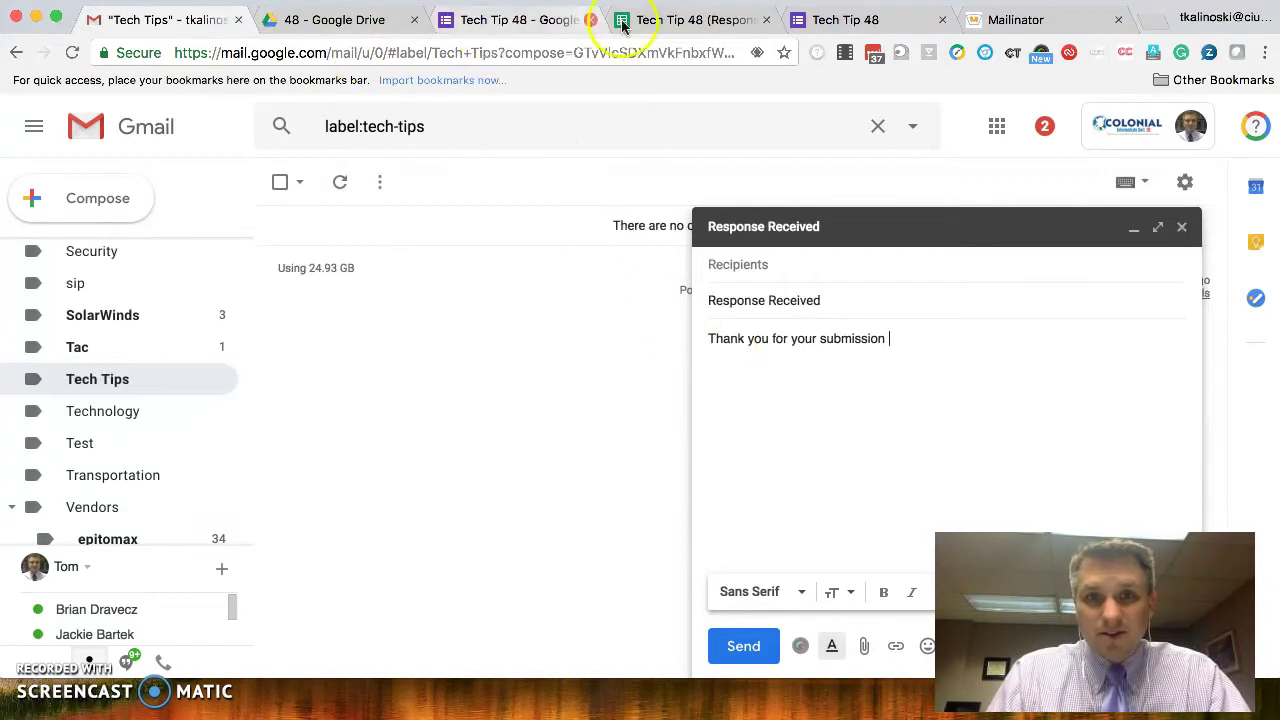
# - Copy the First Name header from the responses sheet and paste it after '<<' in the draft body
pyautogui.click(668, 20)
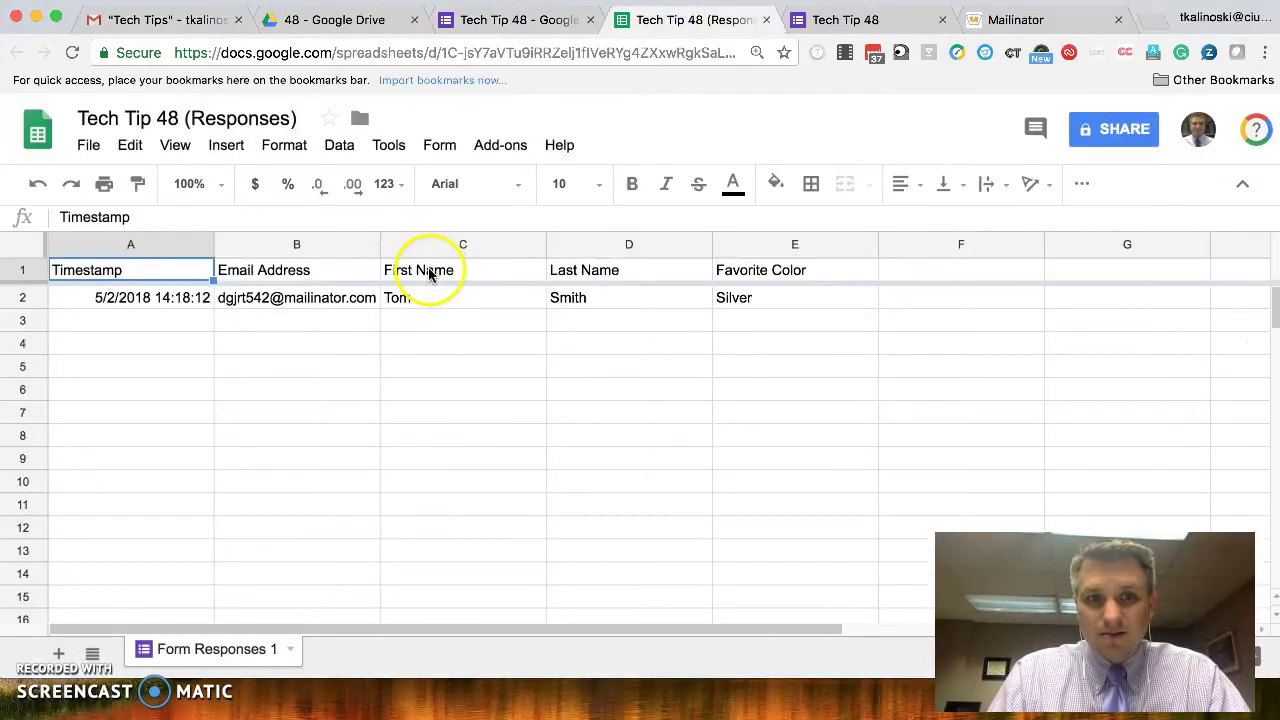
pyautogui.click(430, 270)
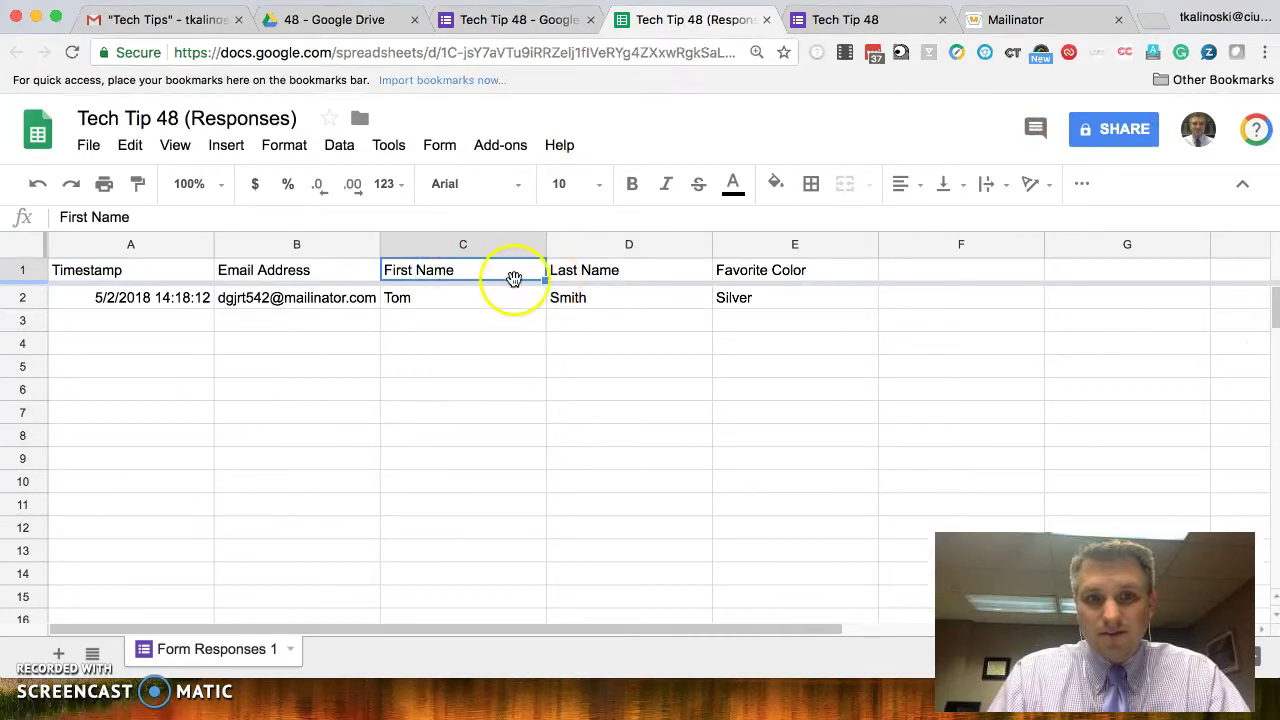
pyautogui.tripleClick(474, 271)
pyautogui.press('super+c')
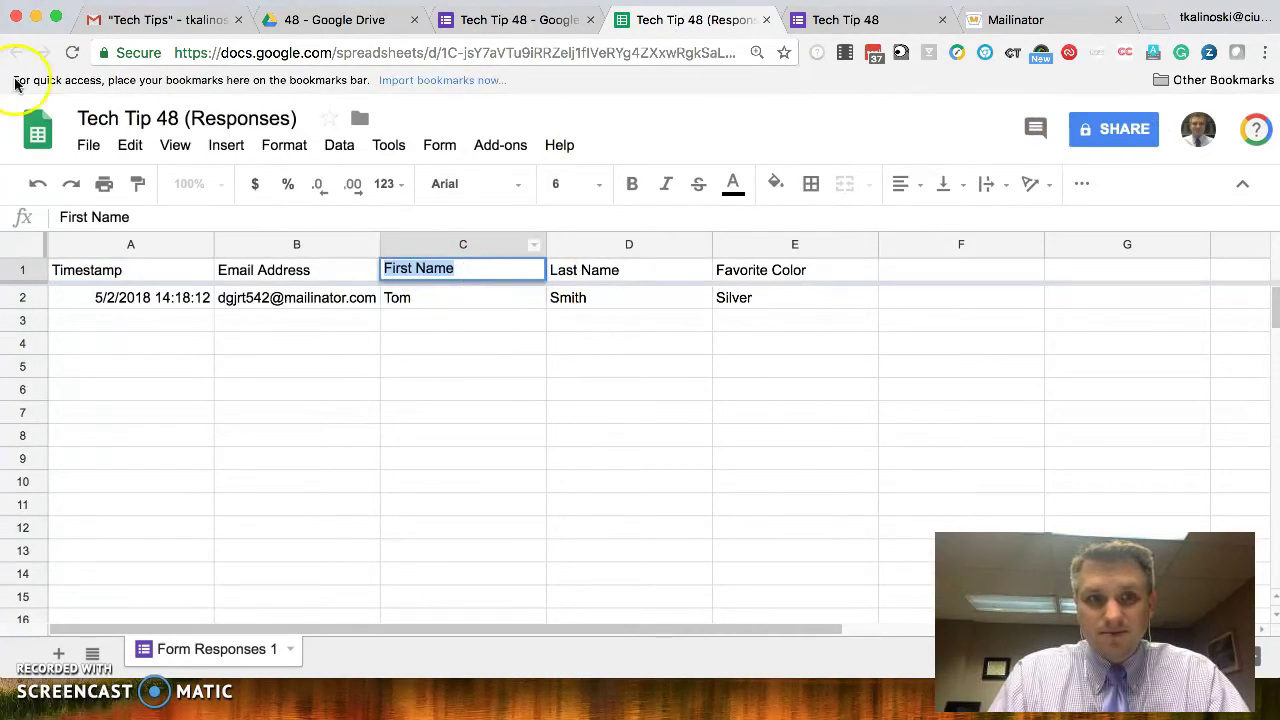
pyautogui.click(157, 20)
pyautogui.click(942, 343)
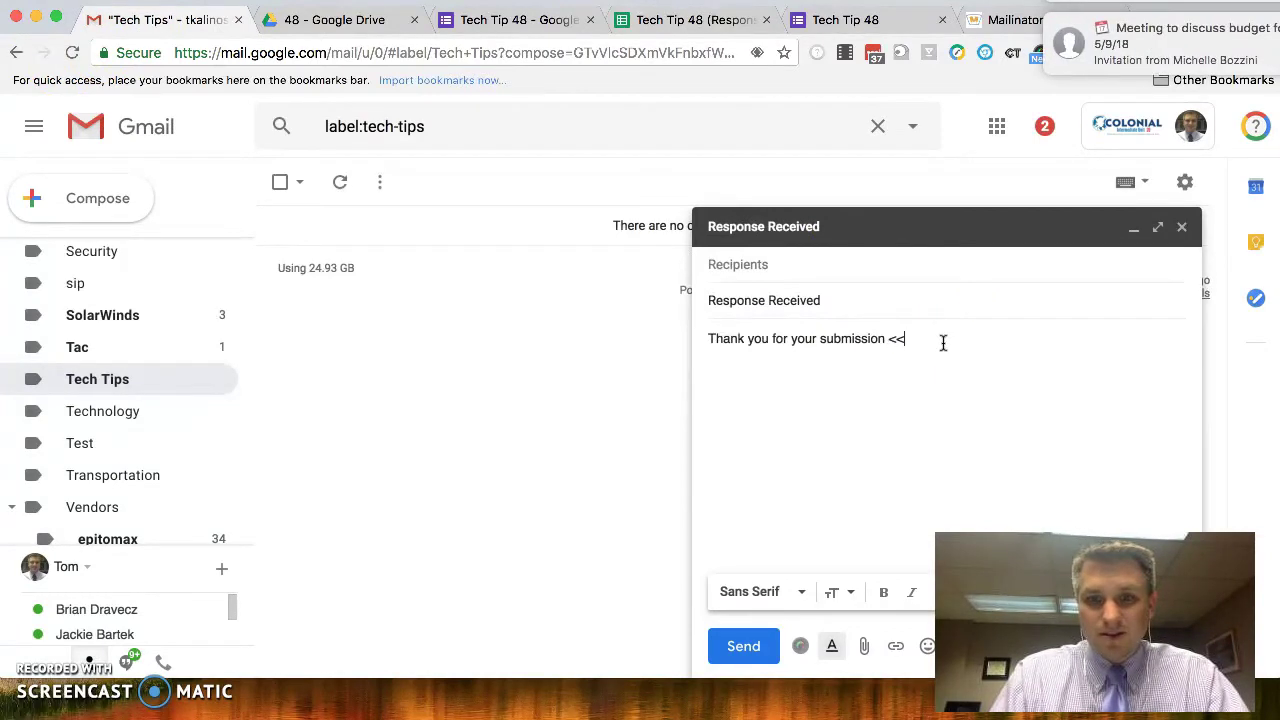
pyautogui.write('<<')
pyautogui.press('super+v')
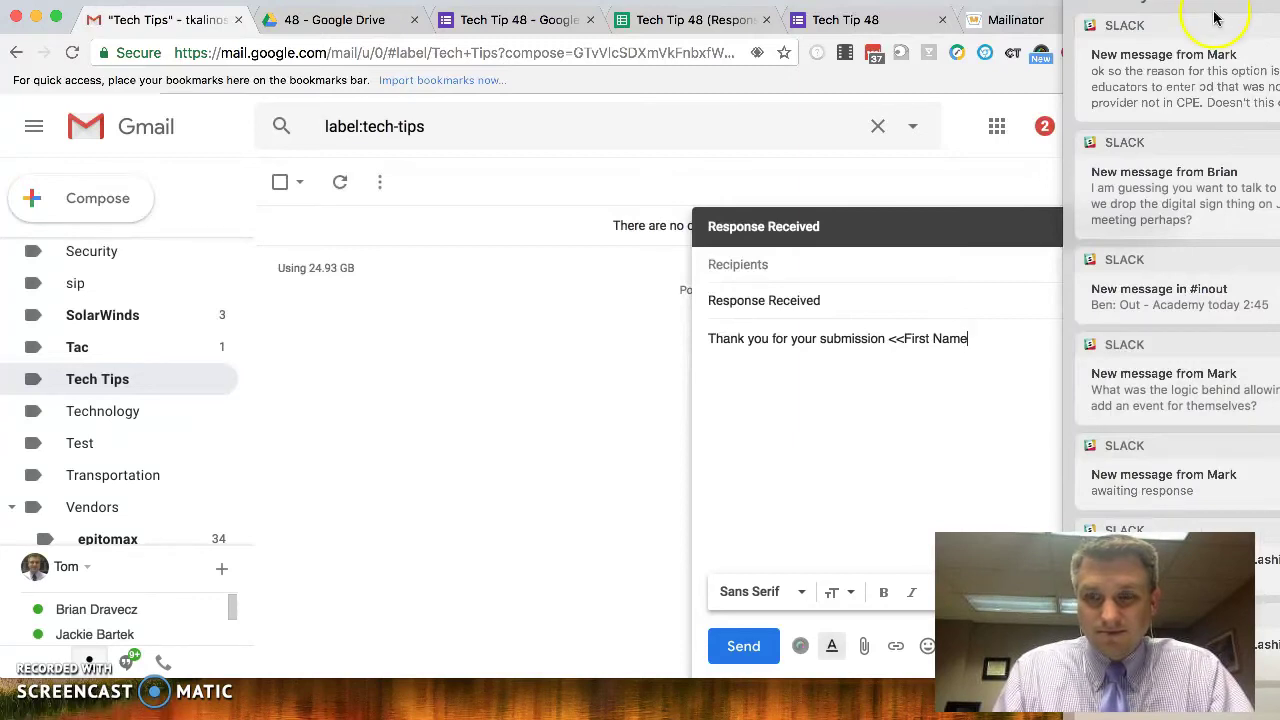
pyautogui.scroll(3, 1243, 75)
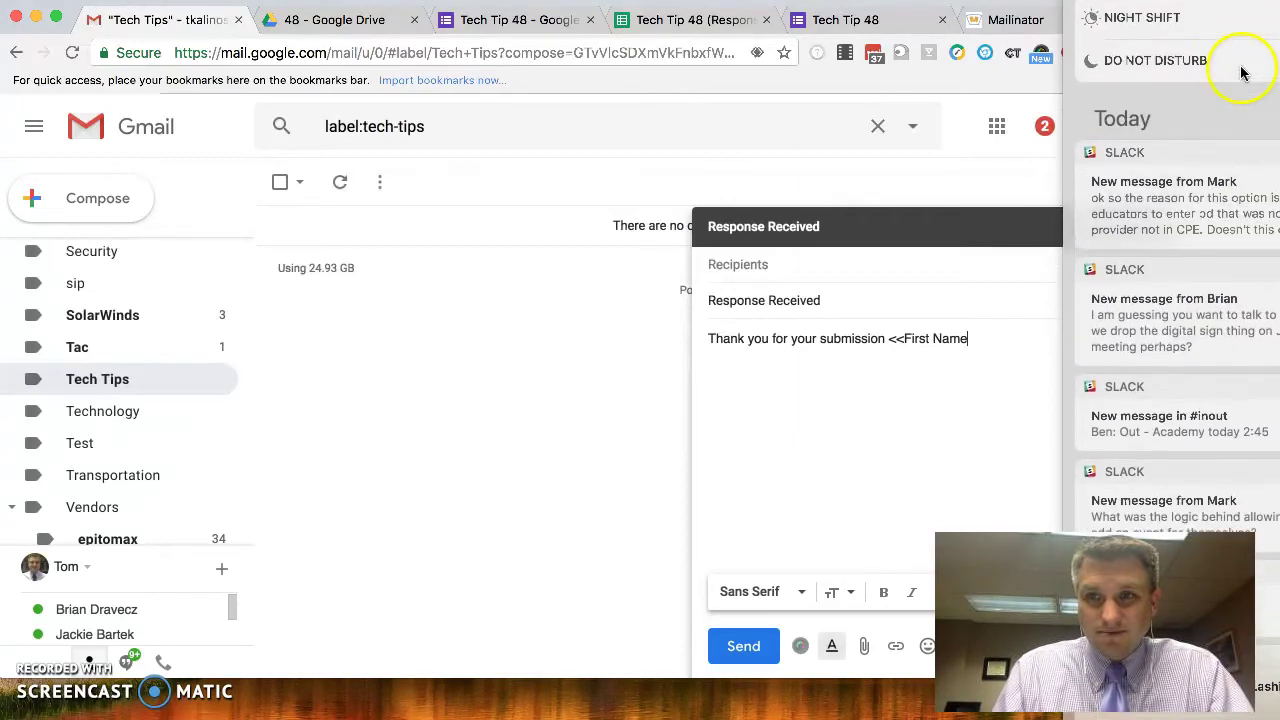
pyautogui.press('Escape')
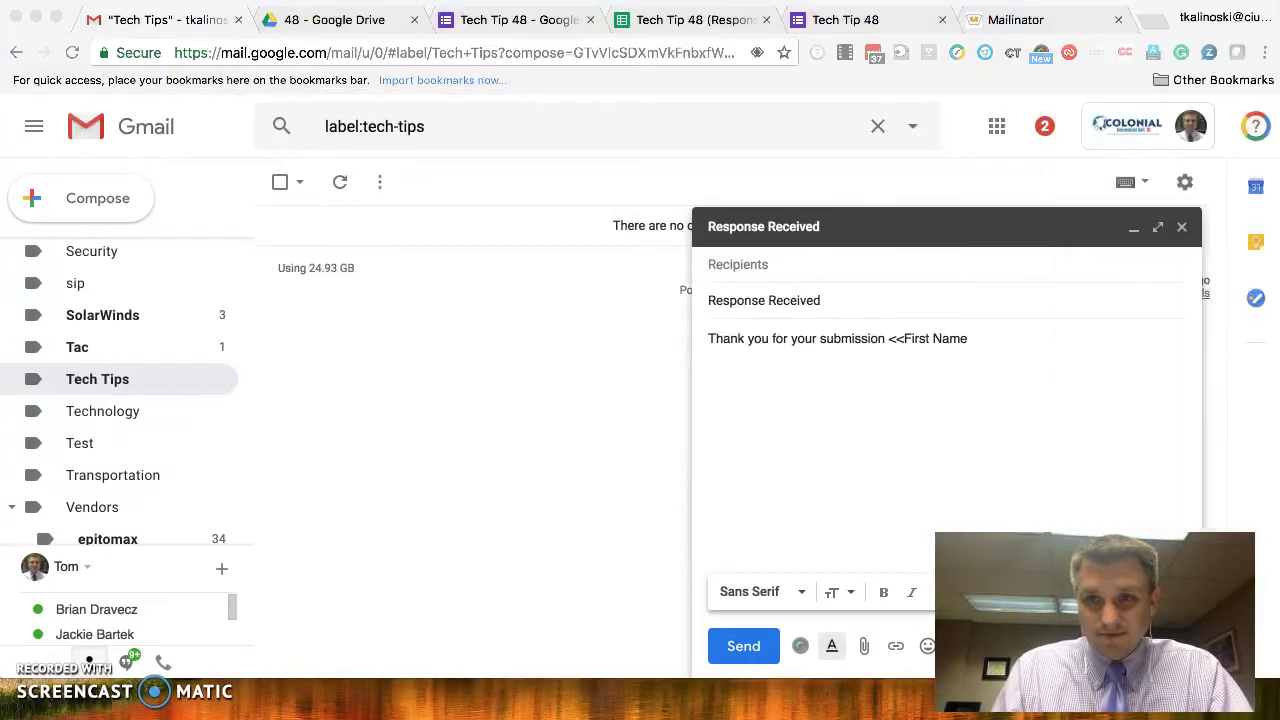
pyautogui.click(975, 352)
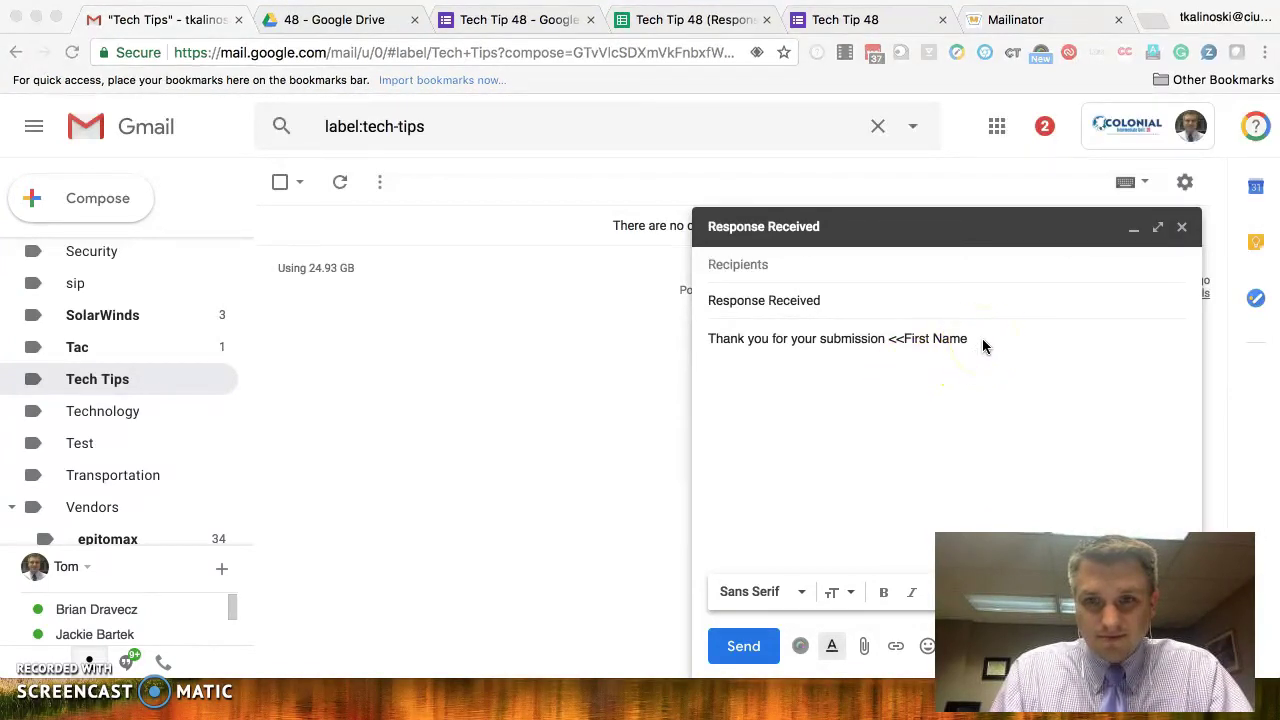
# - Close the old draft and start a new Gmail message with the subject 'submission received'
pyautogui.click(1183, 230)
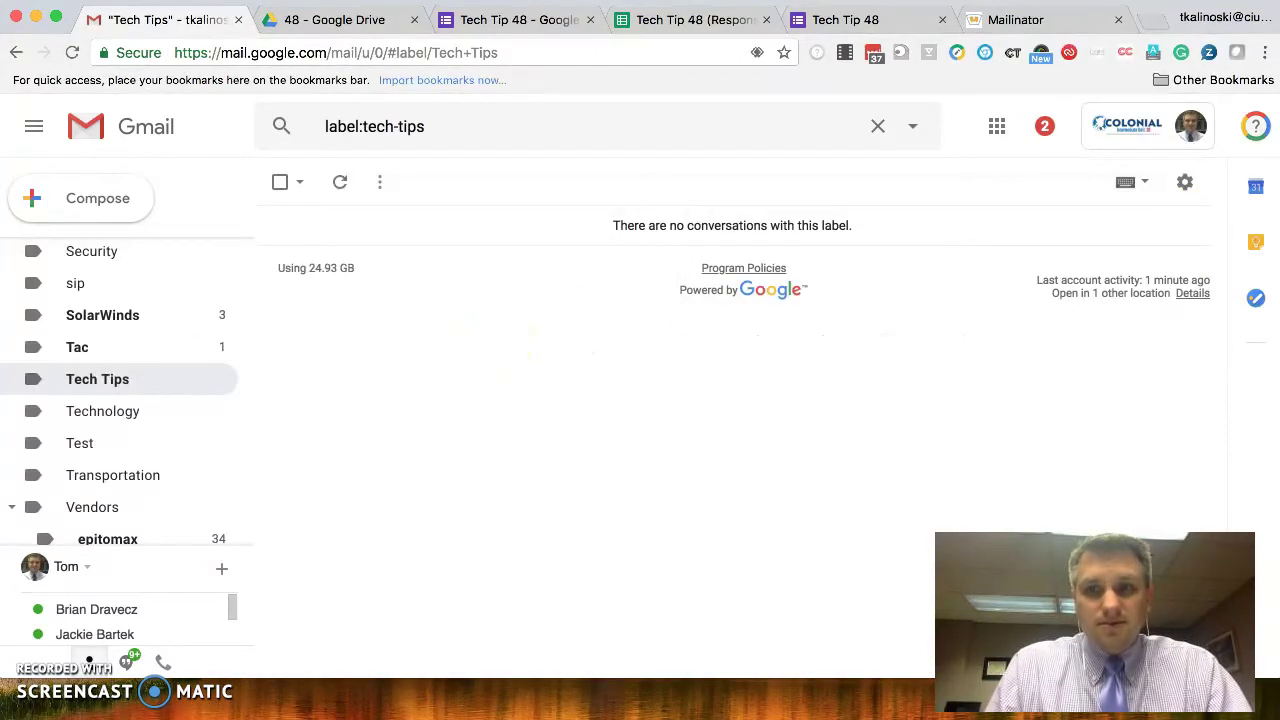
pyautogui.click(80, 200)
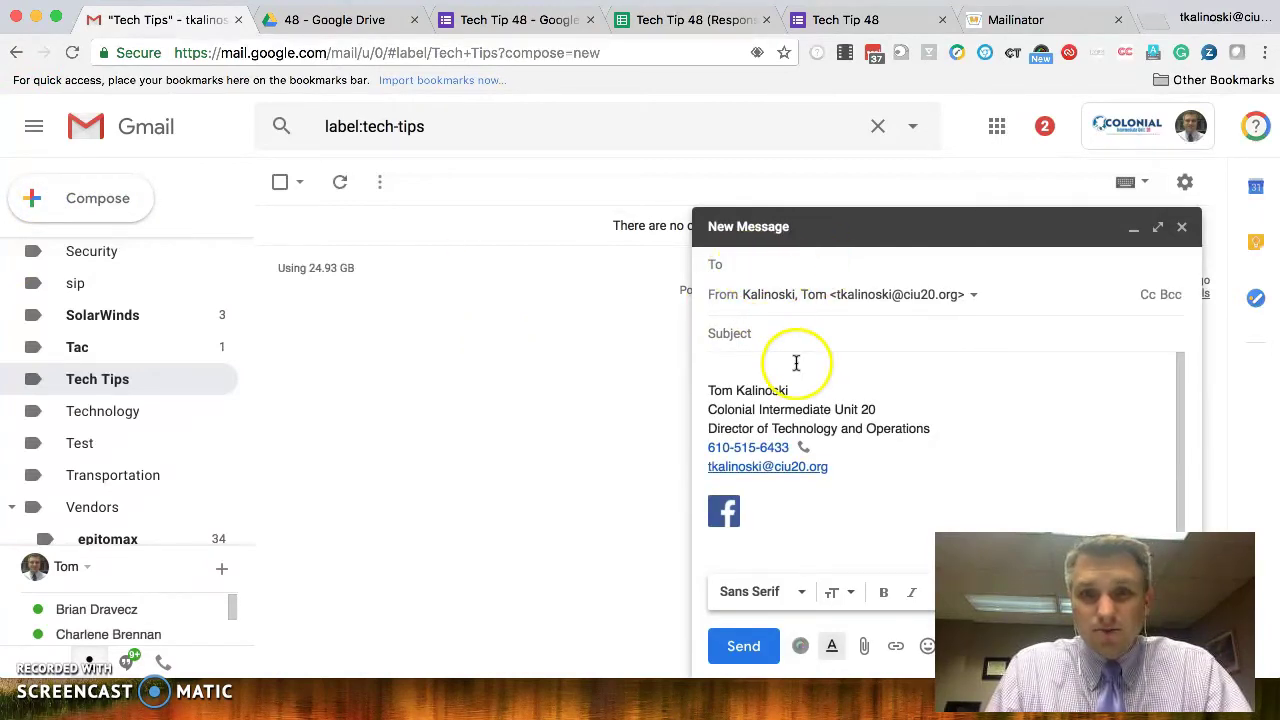
pyautogui.click(759, 345)
pyautogui.write('submission received')
# - Clear the signature and type 'Thank you for your submission' in the body
pyautogui.press('Tab')
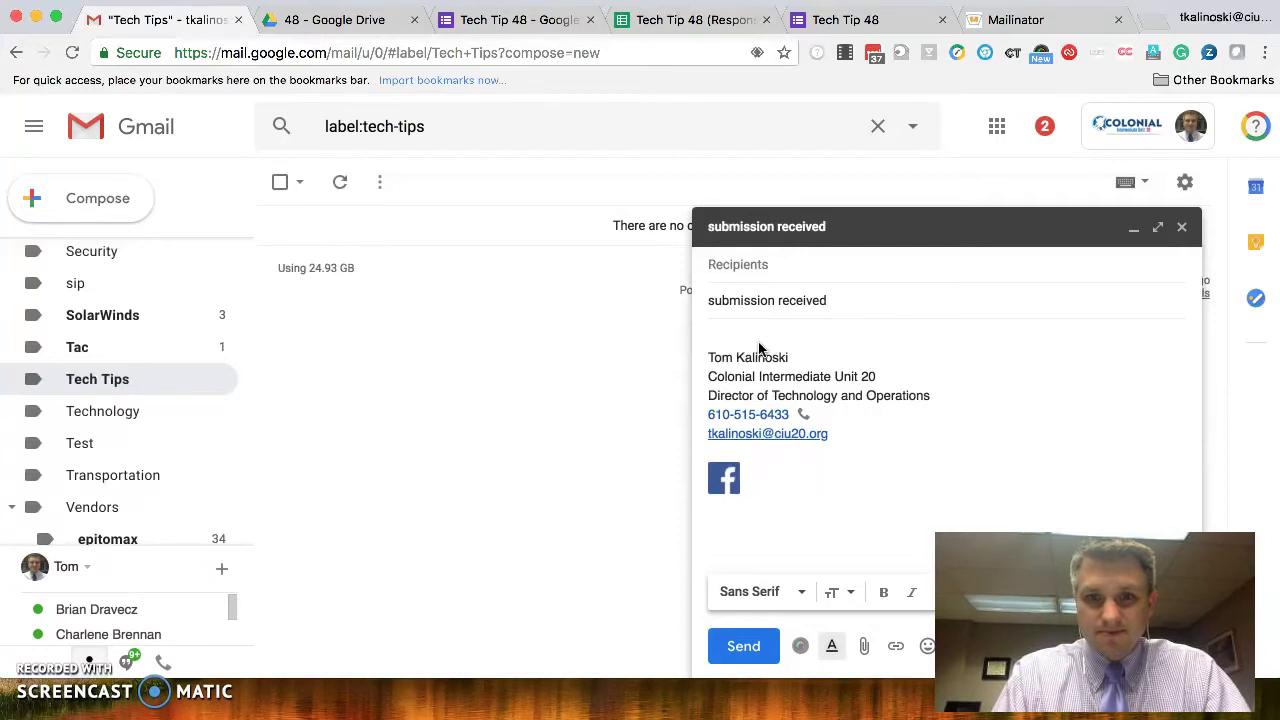
pyautogui.press('super+a')
pyautogui.press('BackSpace')
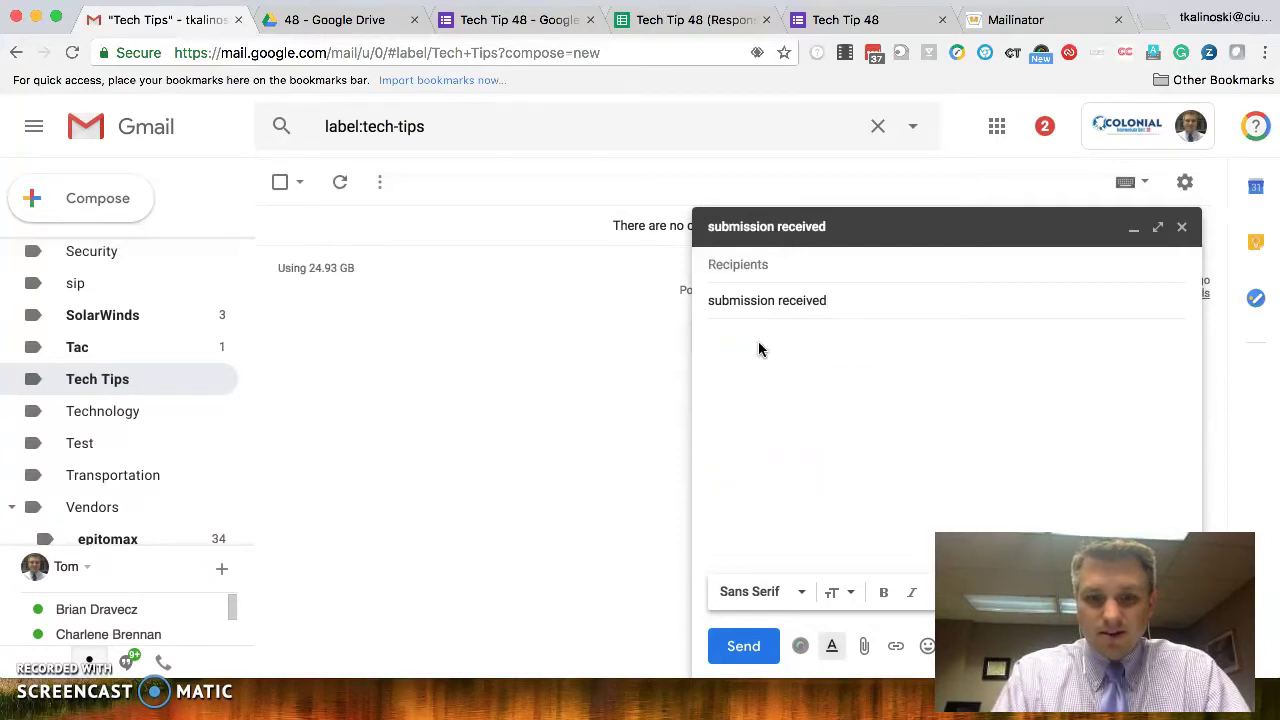
pyautogui.write('Thank you f')
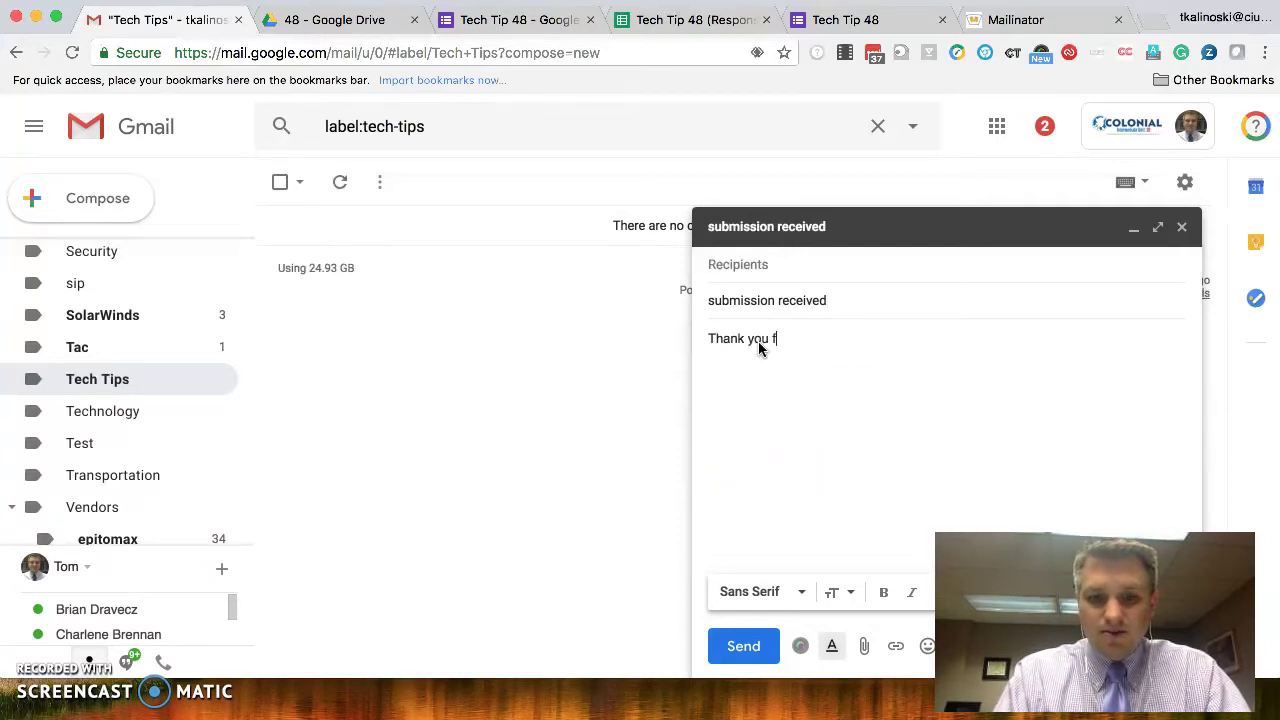
pyautogui.write('or your submission')
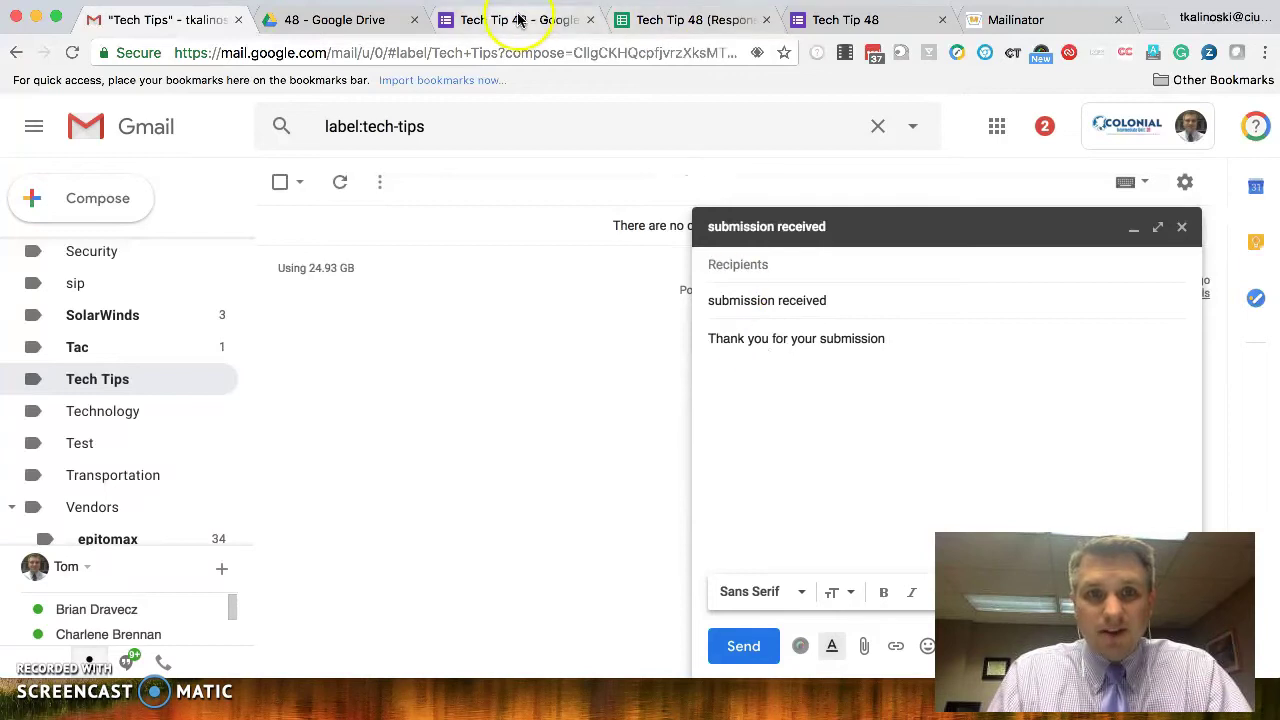
# - Add a <<First Name>> placeholder after the thank-you sentence, using the sheet's First Name header
pyautogui.click(665, 20)
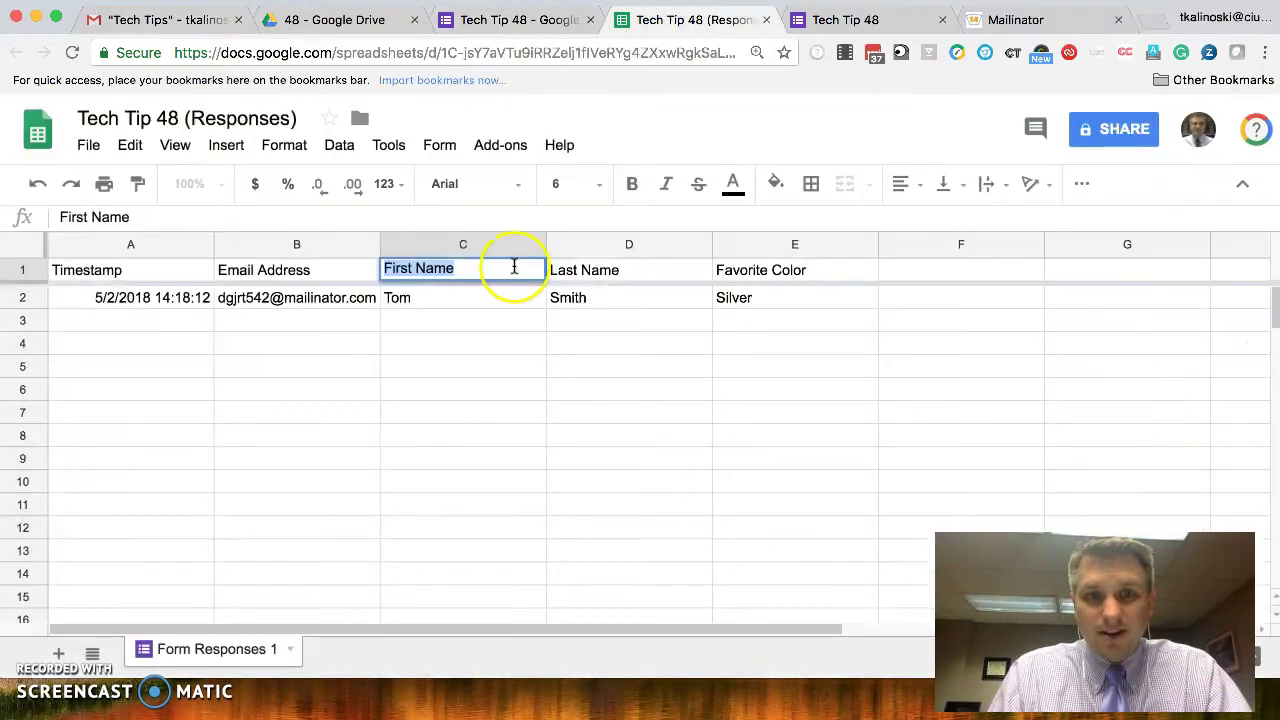
pyautogui.doubleClick(510, 268)
pyautogui.tripleClick(510, 268)
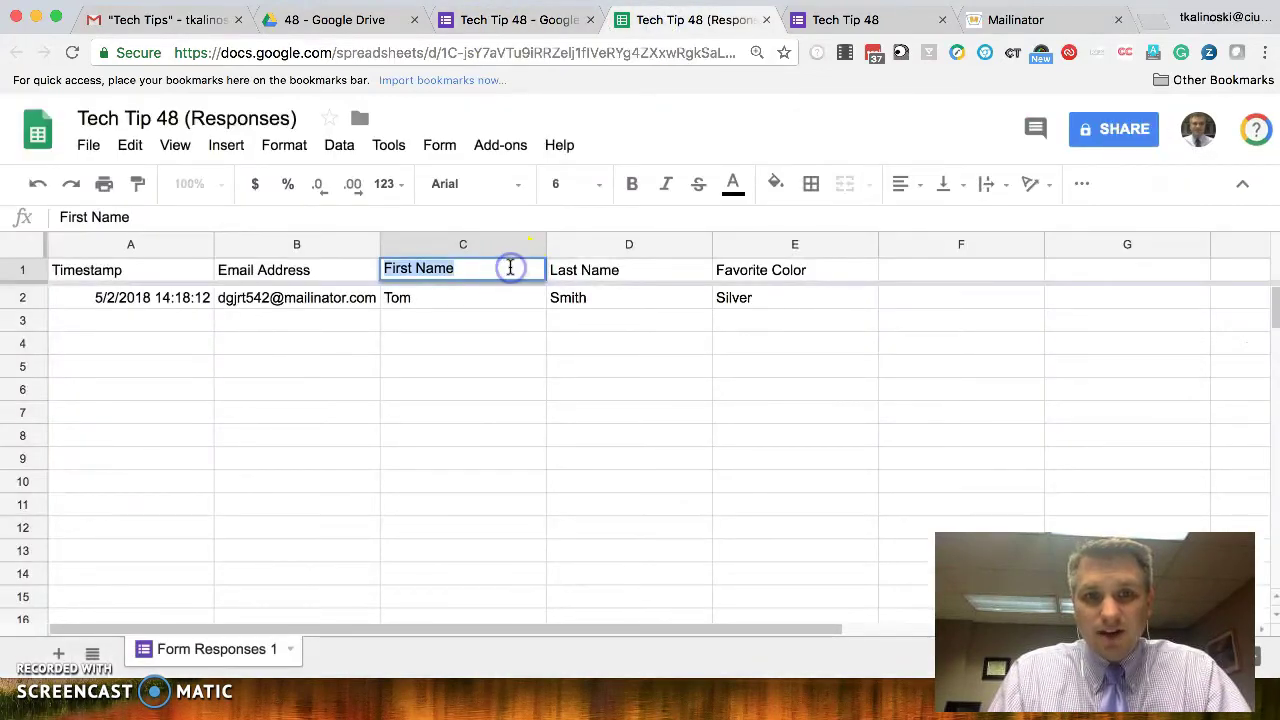
pyautogui.click(155, 20)
pyautogui.click(986, 340)
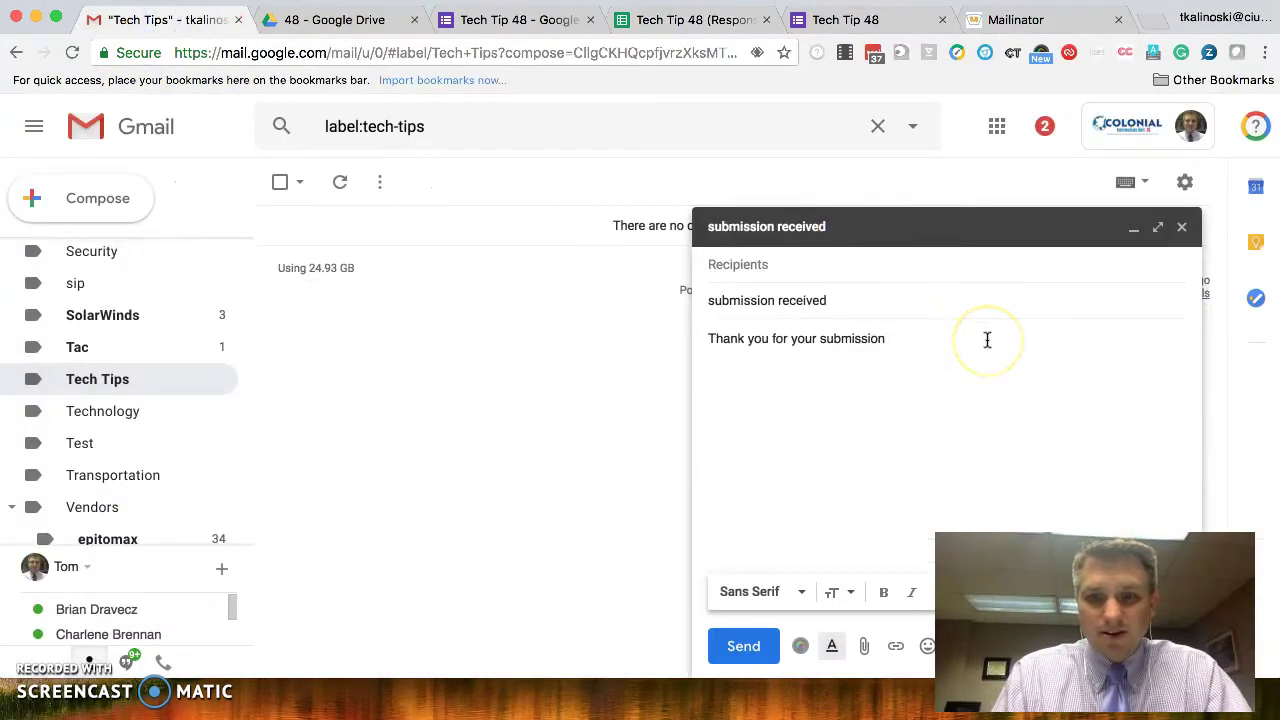
pyautogui.write('<<')
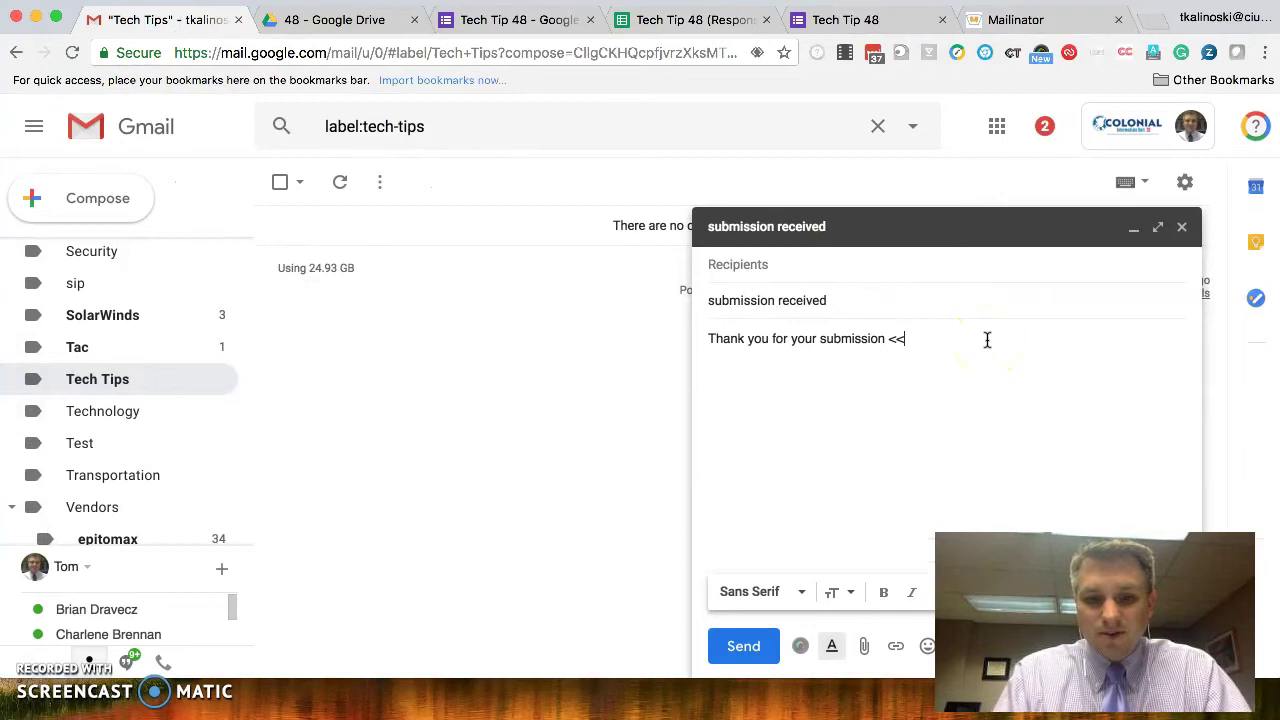
pyautogui.write('First Name>>')
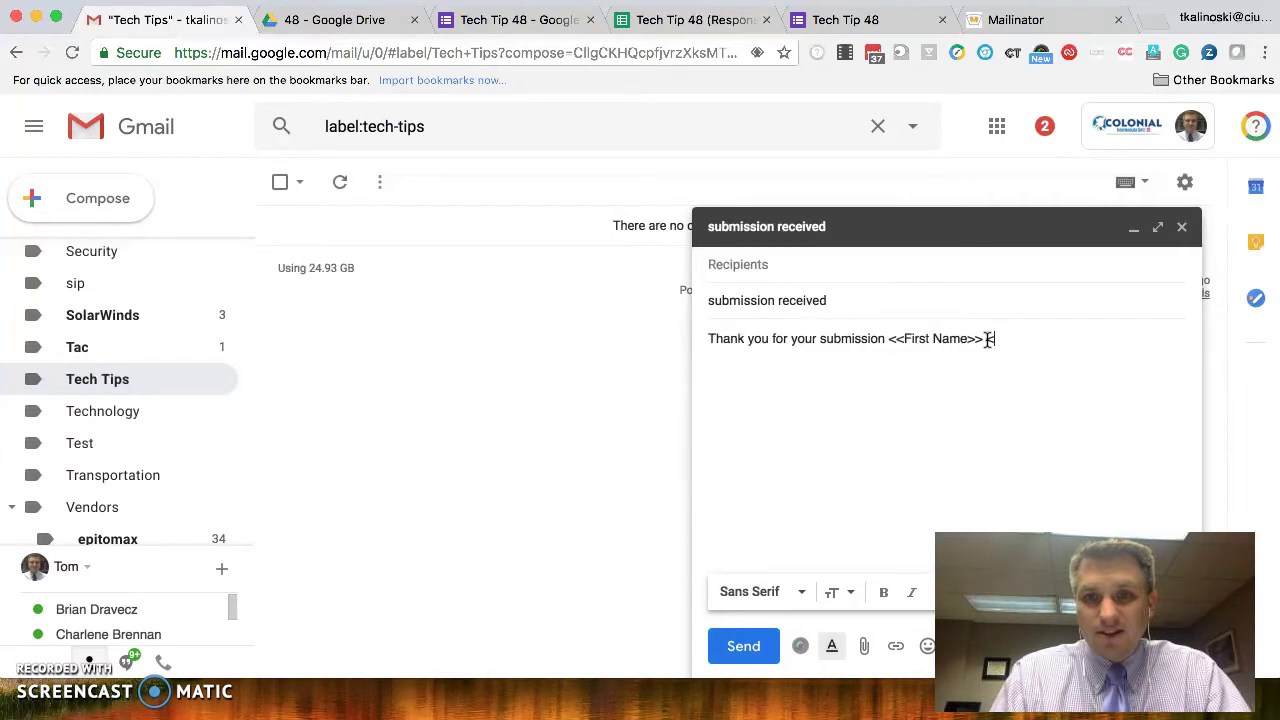
pyautogui.write('<<')
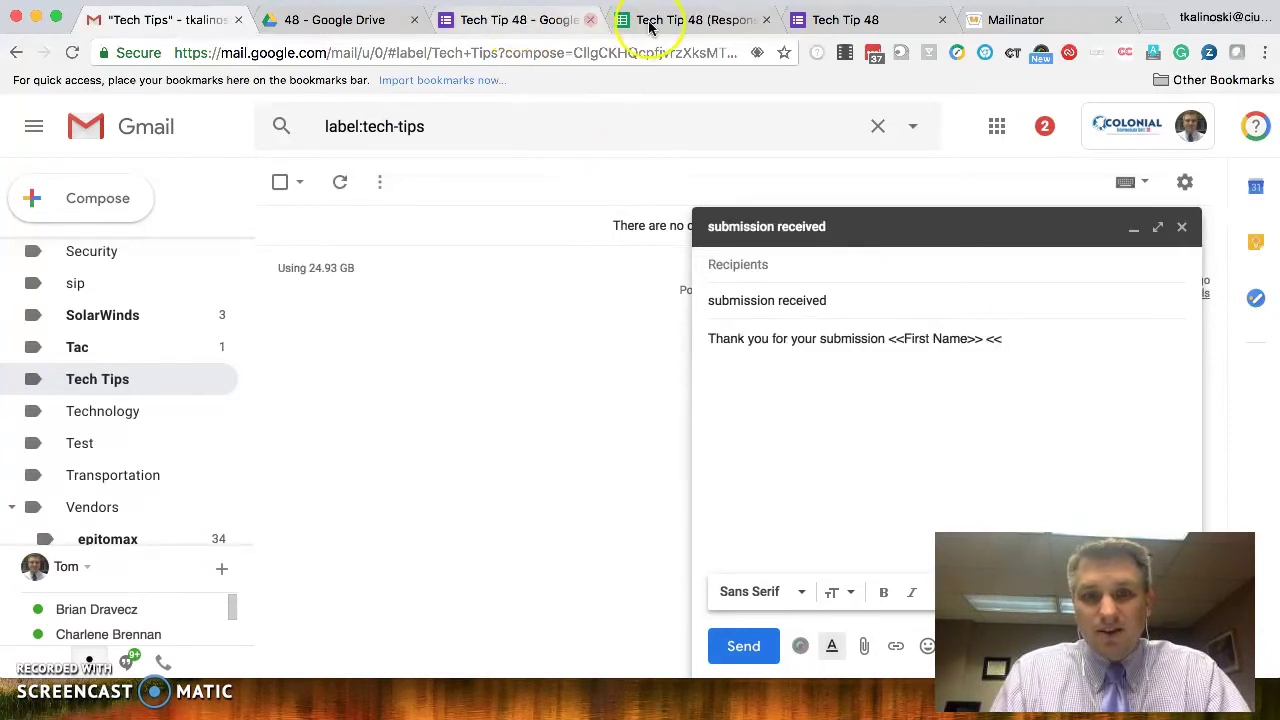
# - Paste the Last Name header from the responses sheet into the draft as the second placeholder
pyautogui.click(665, 22)
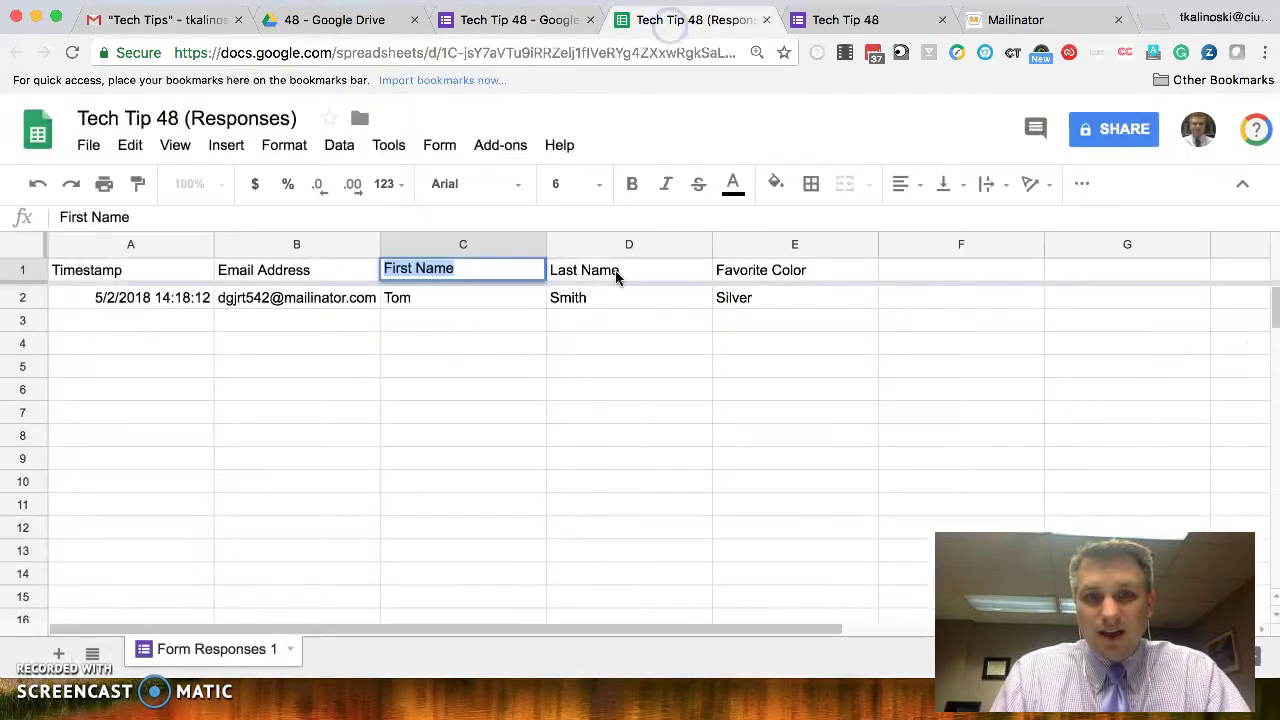
pyautogui.click(613, 279)
pyautogui.doubleClick(603, 268)
pyautogui.press('super+c')
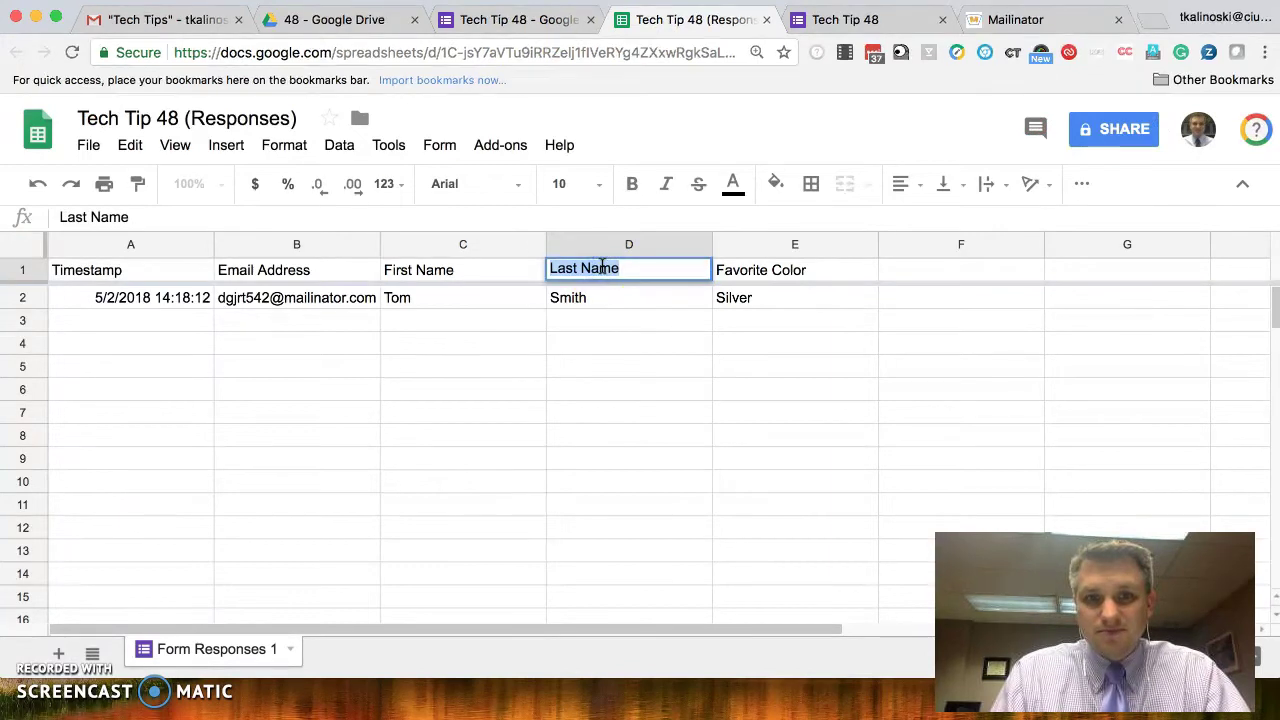
pyautogui.click(192, 19)
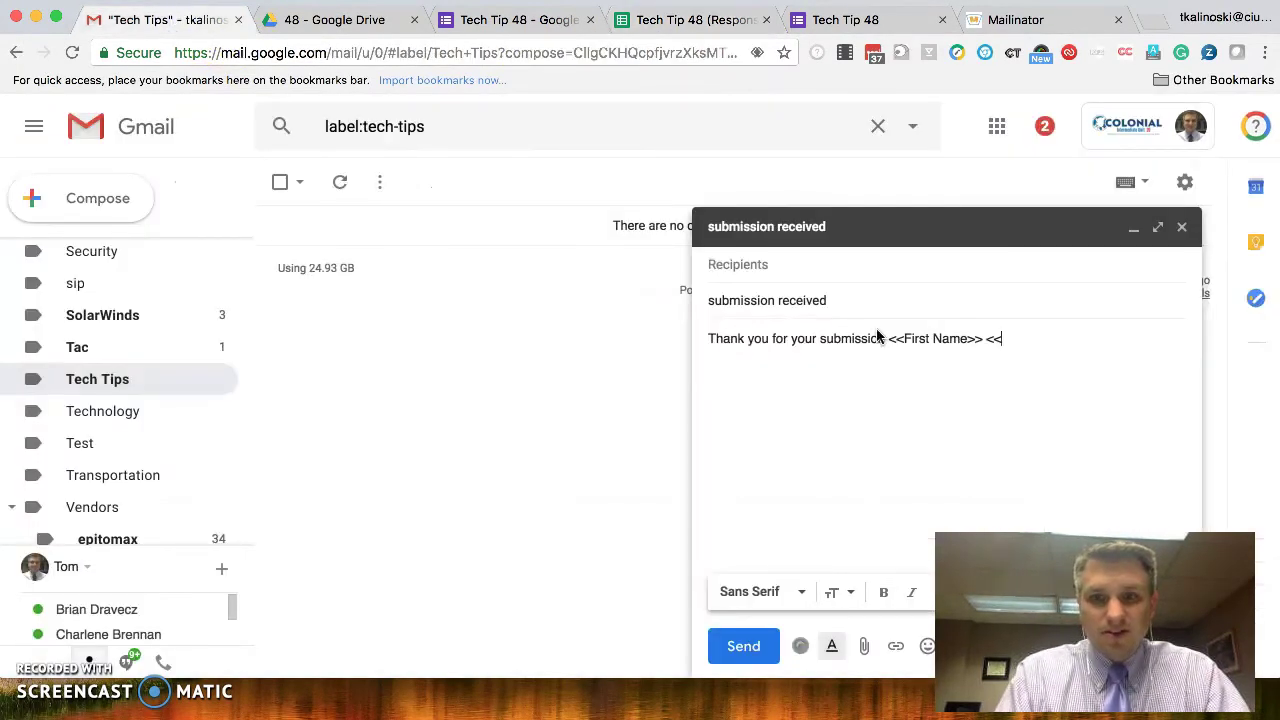
pyautogui.press('super+v')
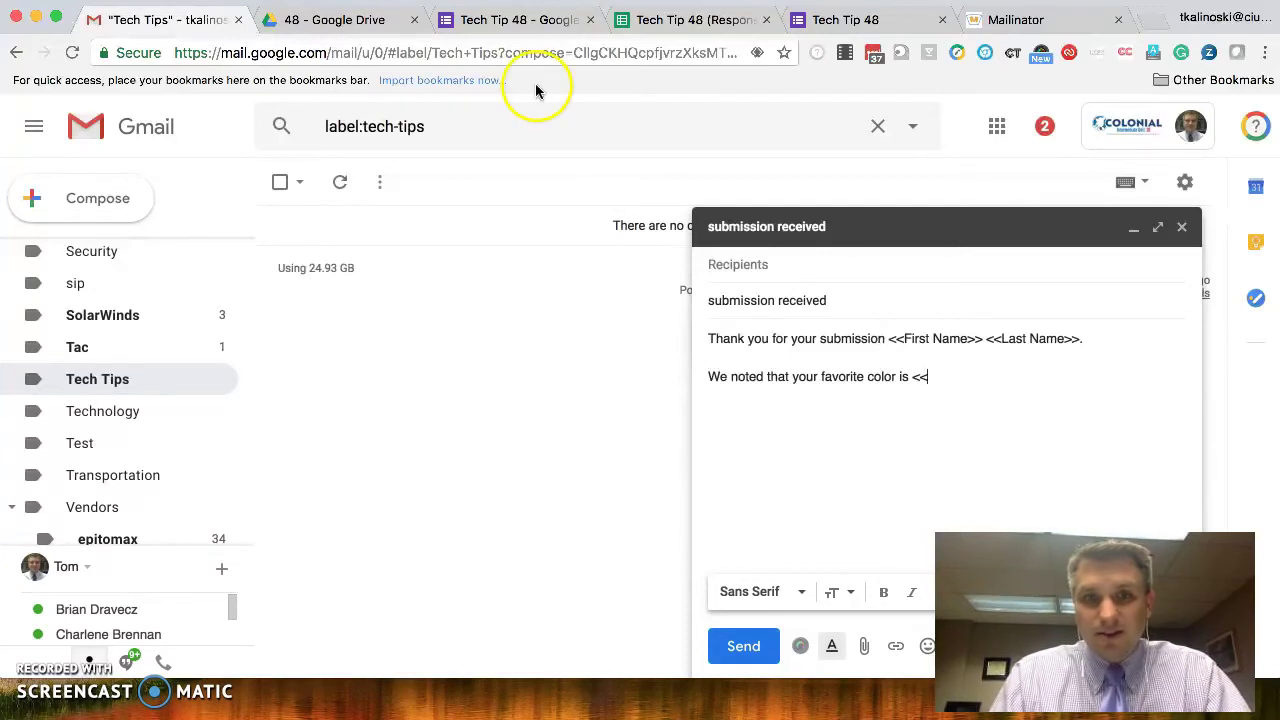
# - Complete the color placeholder as <<Favorite Color>> and add the closing line 'Have a great day!'
pyautogui.click(657, 20)
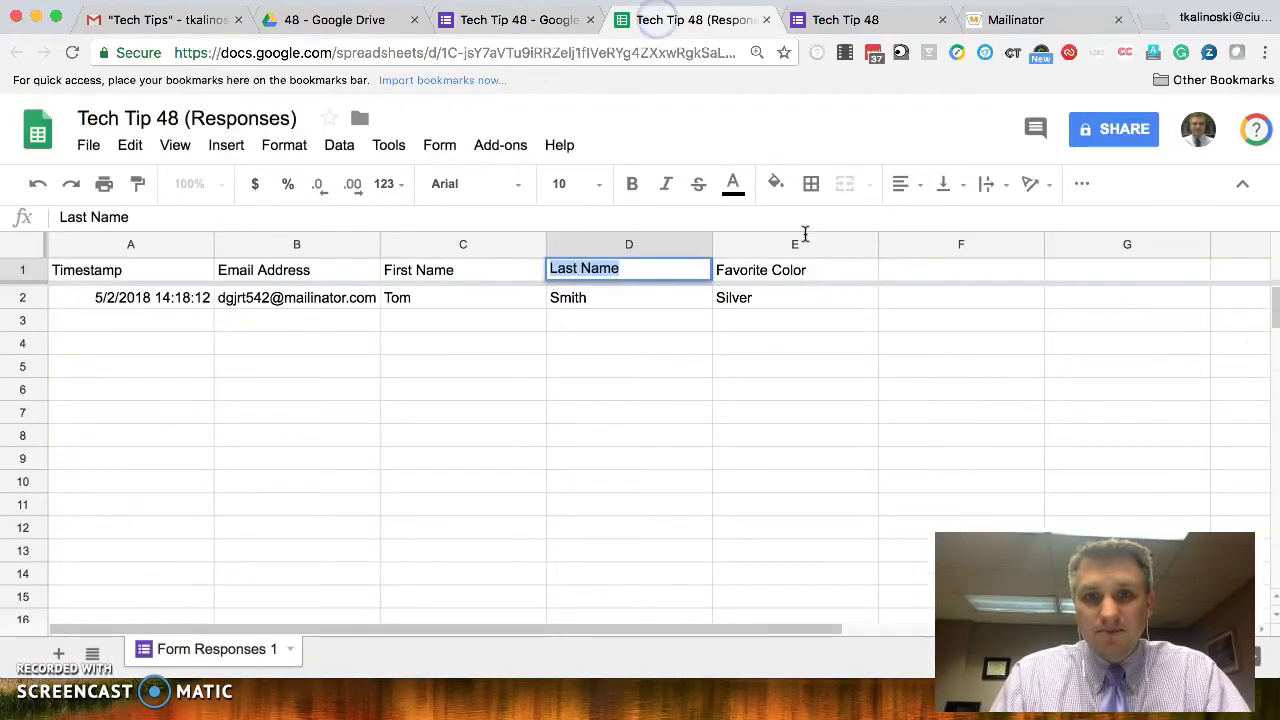
pyautogui.click(793, 262)
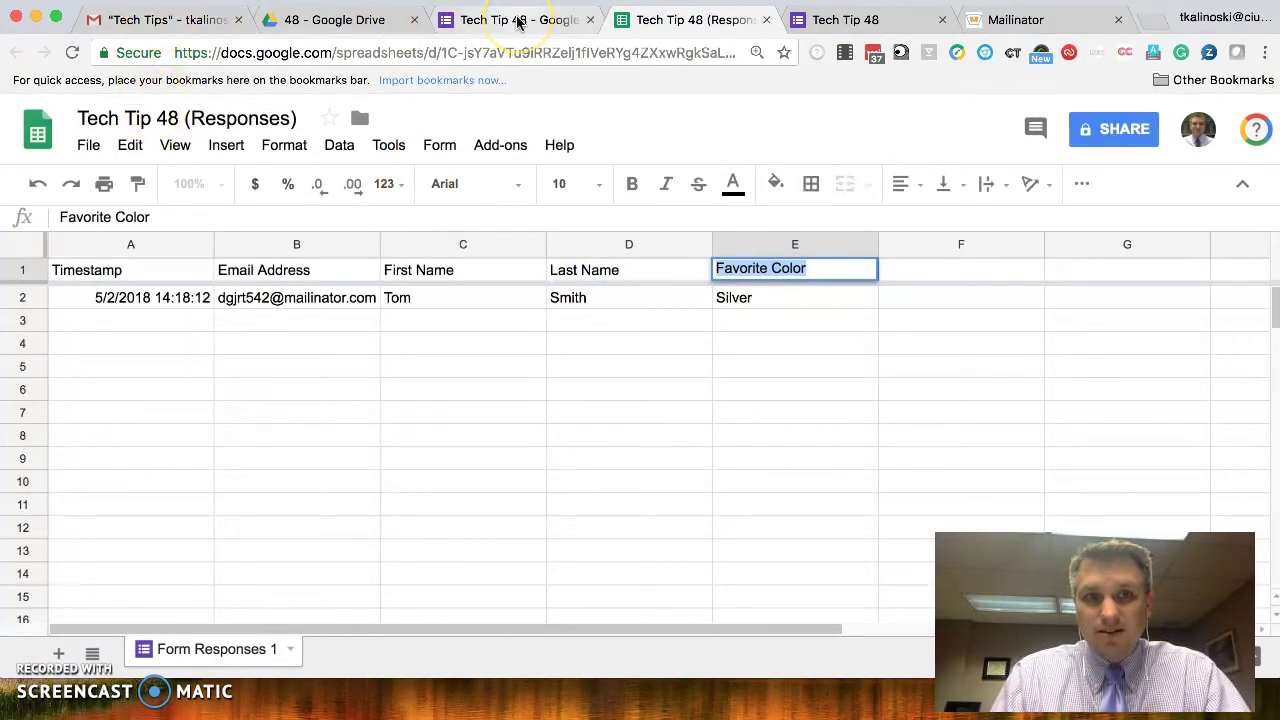
pyautogui.click(125, 20)
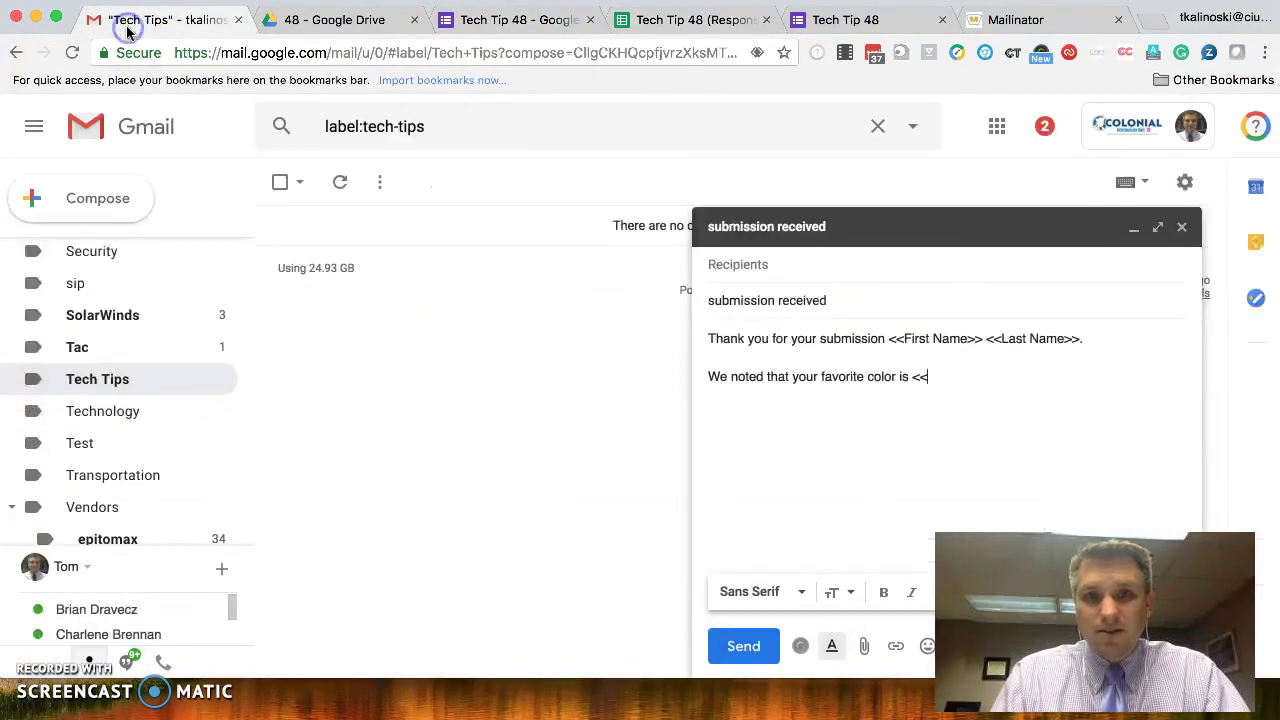
pyautogui.write('Favorite Color>>.')
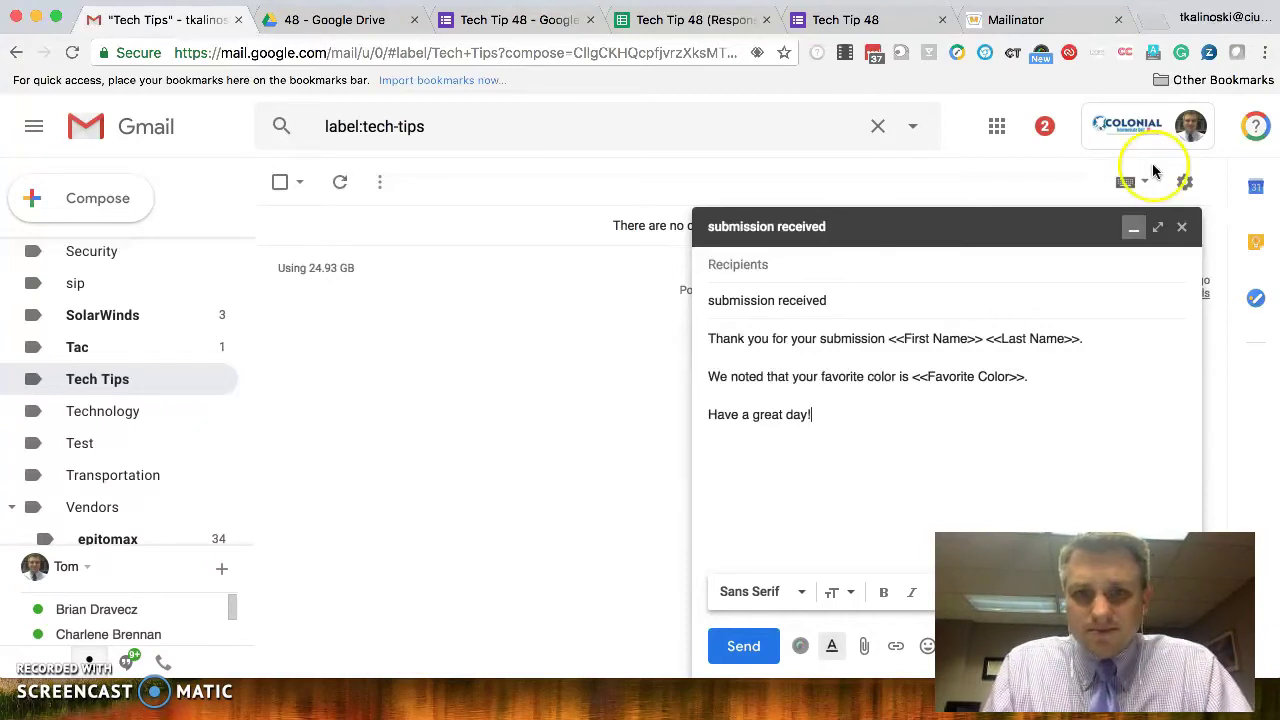
pyautogui.click(905, 456)
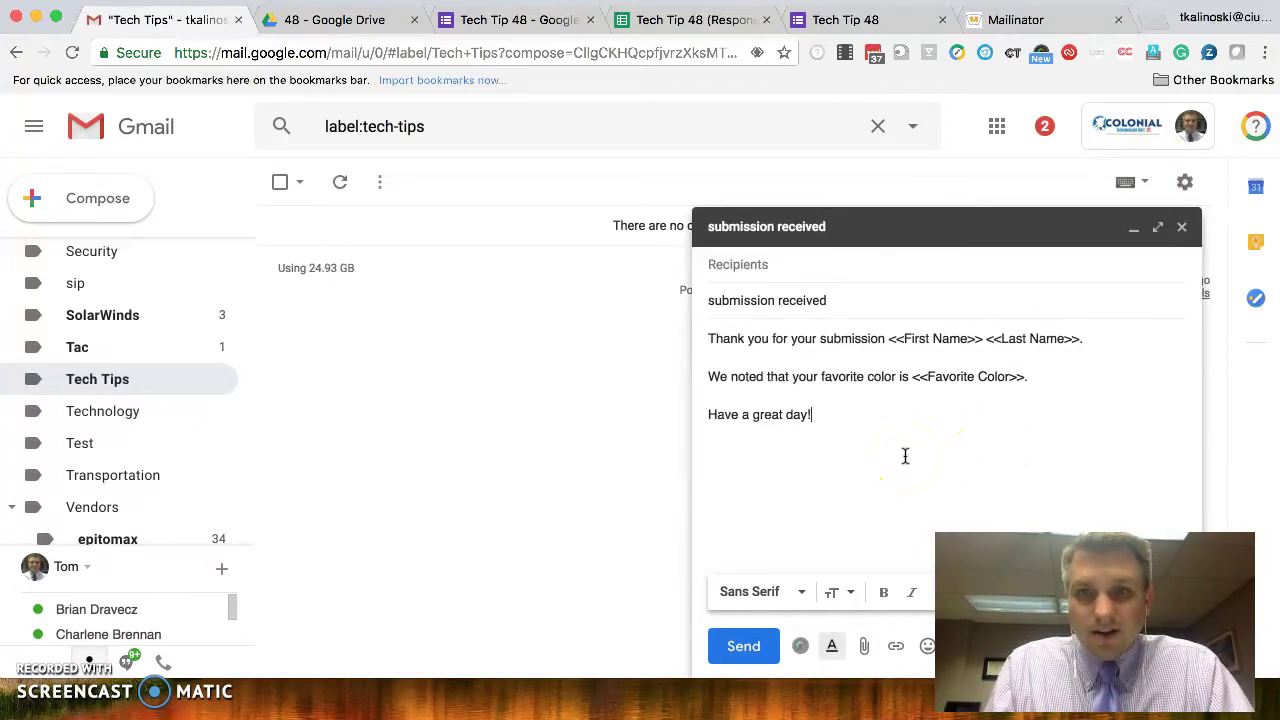
# - Close the finished draft and open Yet Another Mail Merge from Add-ons in Tech Tip 48 (Responses)
pyautogui.click(1183, 229)
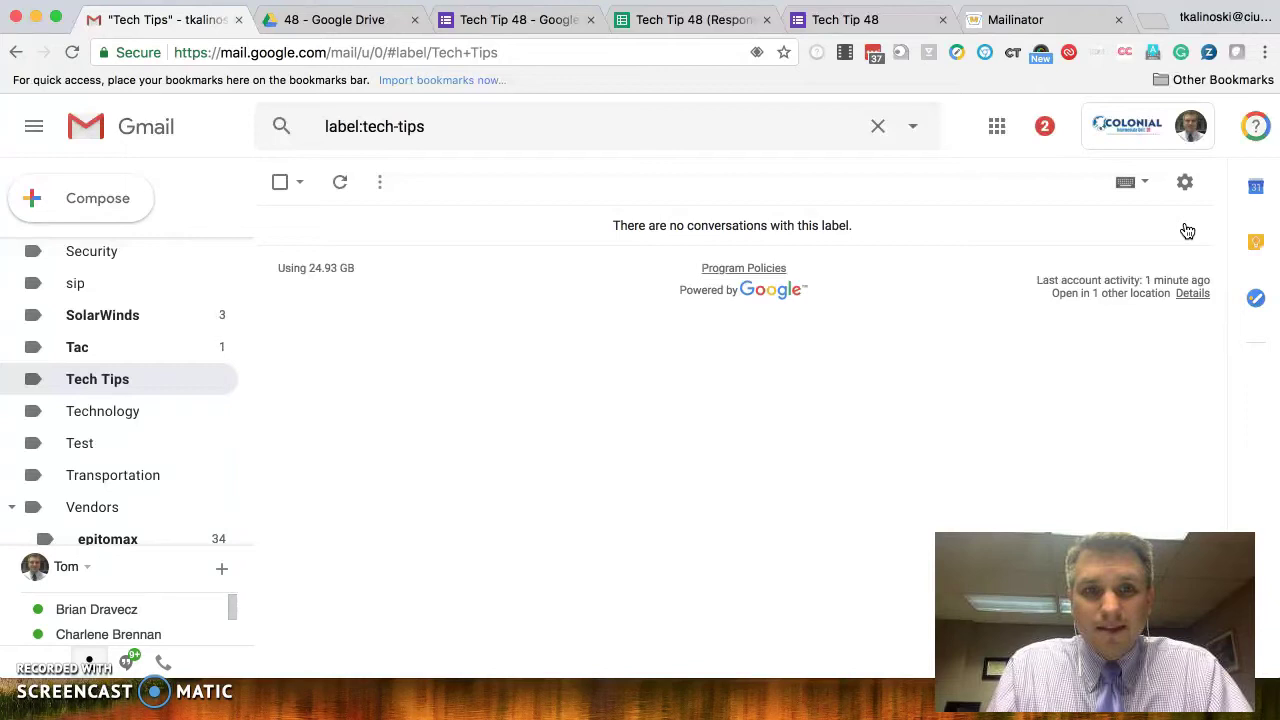
pyautogui.click(690, 20)
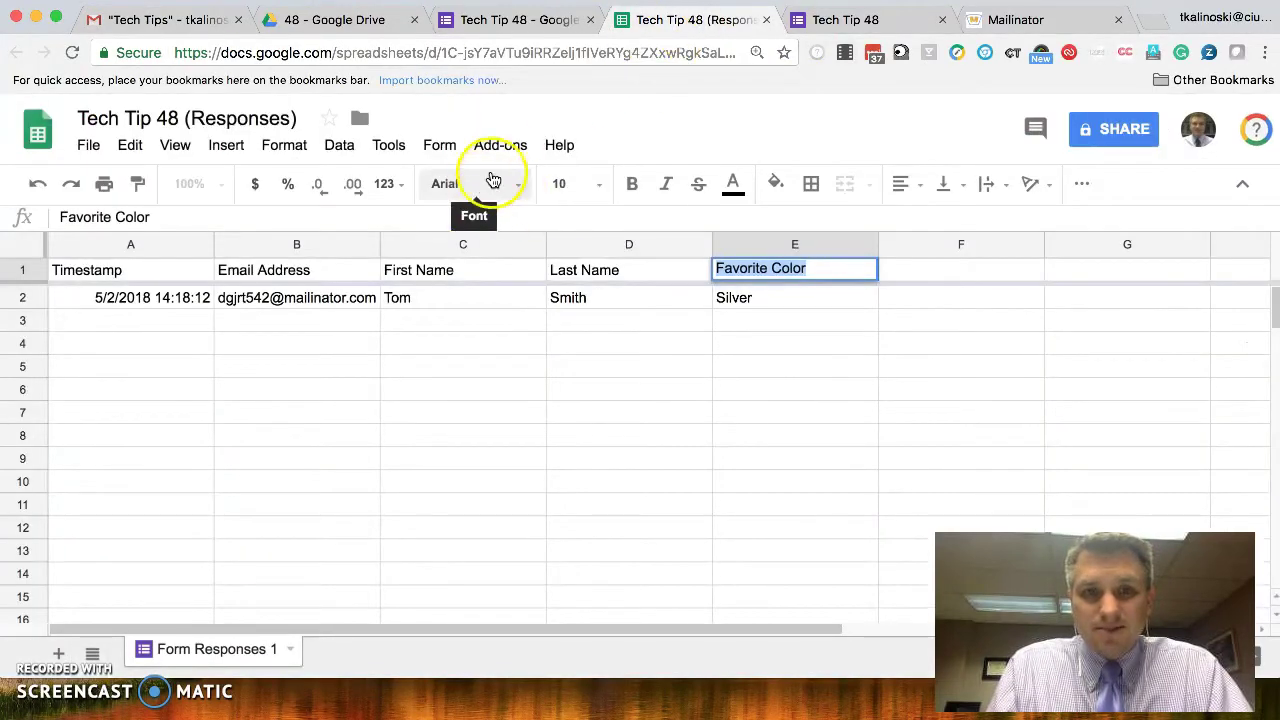
pyautogui.click(510, 150)
pyautogui.click(510, 150)
pyautogui.click(510, 150)
pyautogui.moveTo(636, 443)
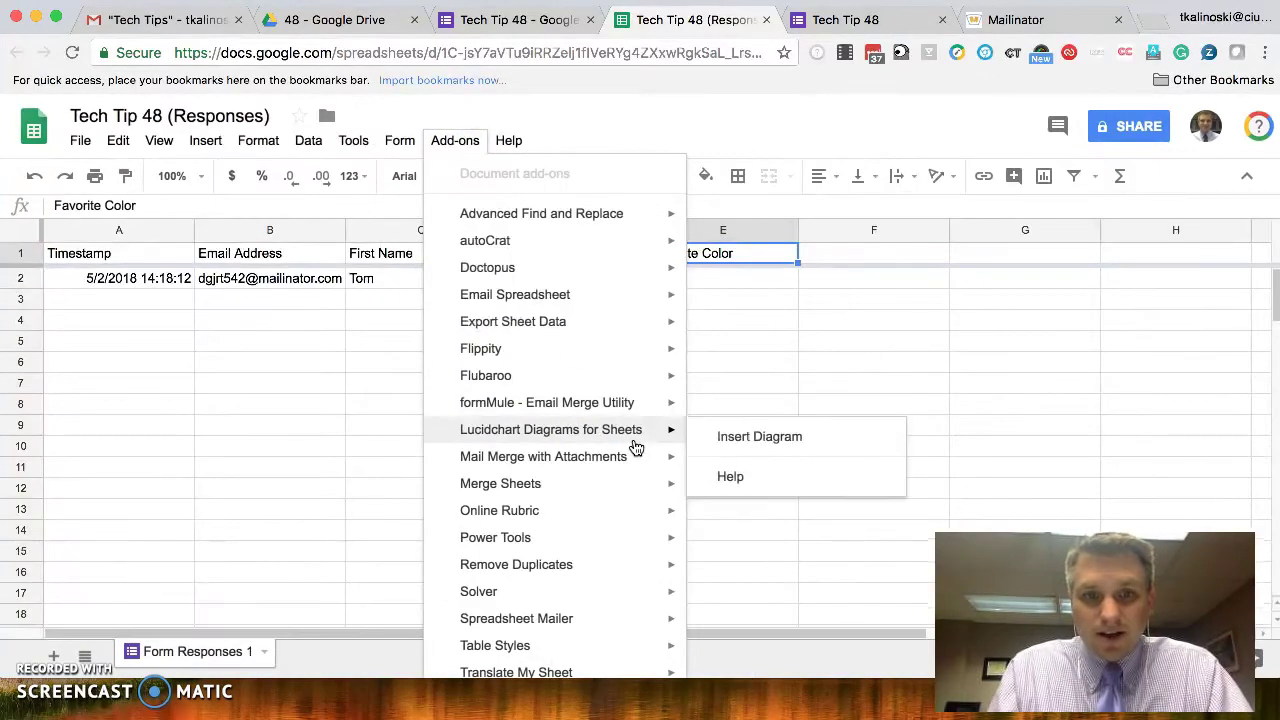
pyautogui.press('super+minus')
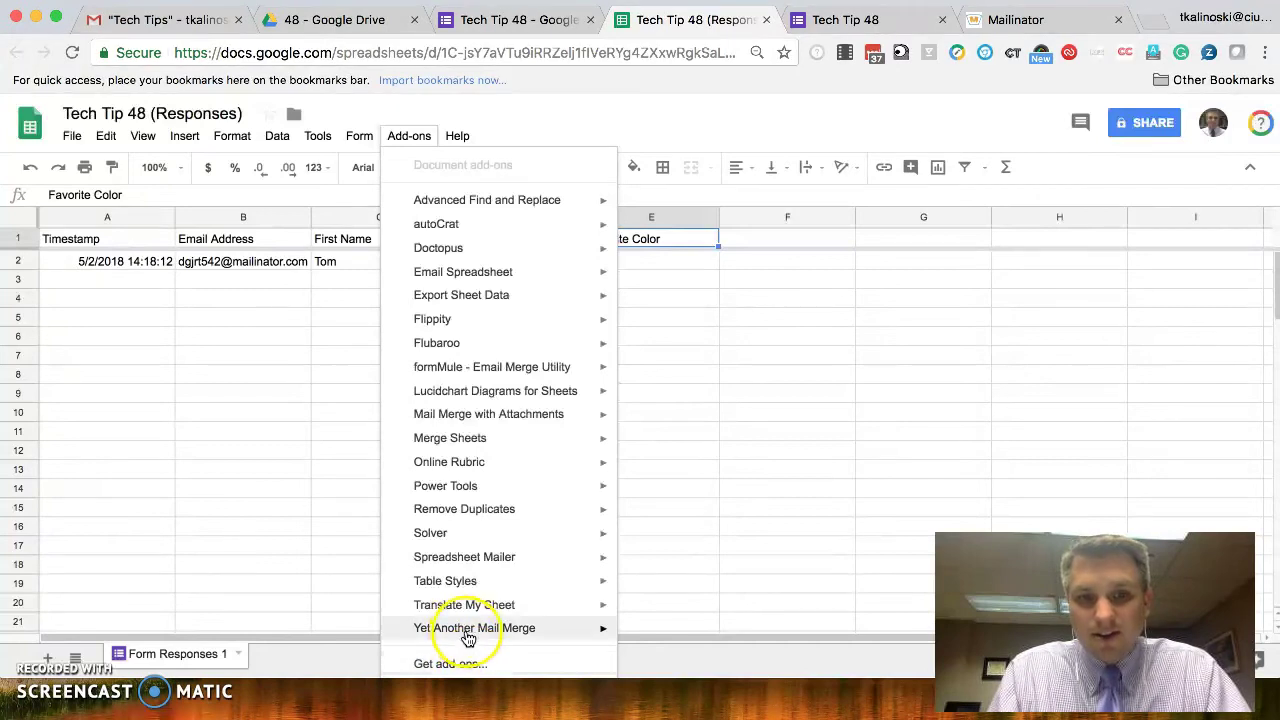
pyautogui.moveTo(465, 637)
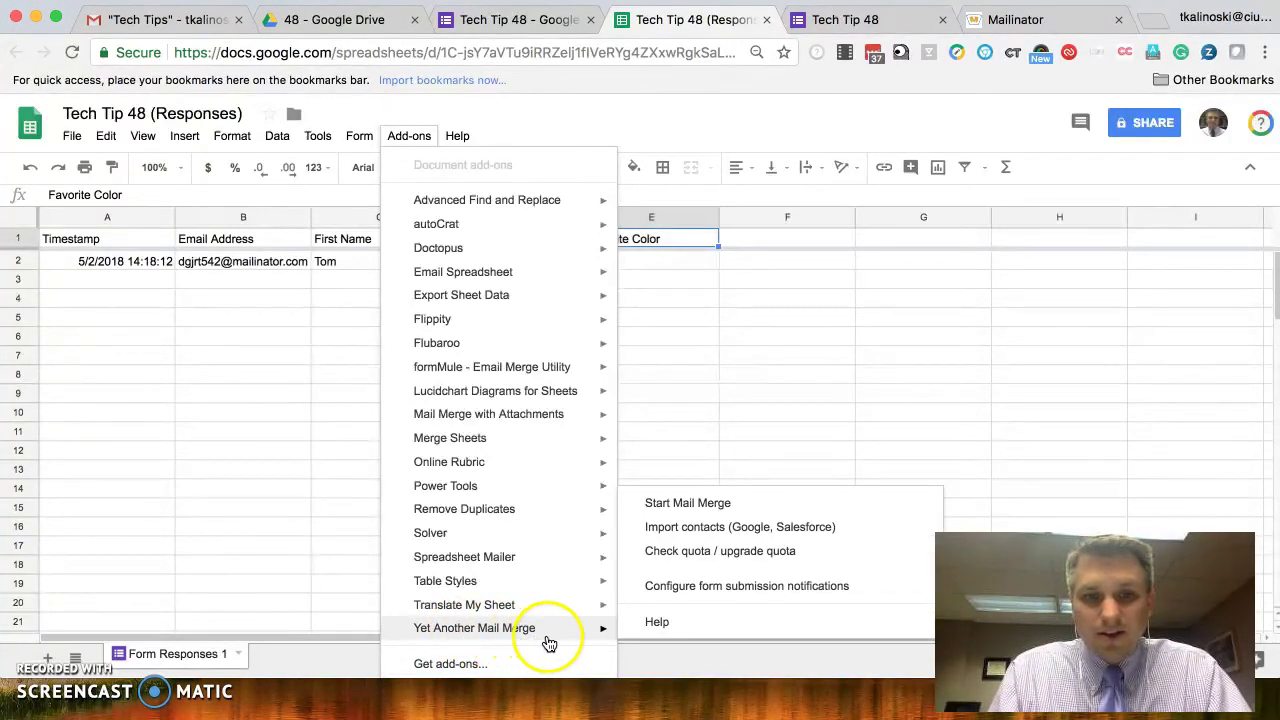
# - Start a mail merge using the 'submission received' draft as the email template
pyautogui.click(684, 504)
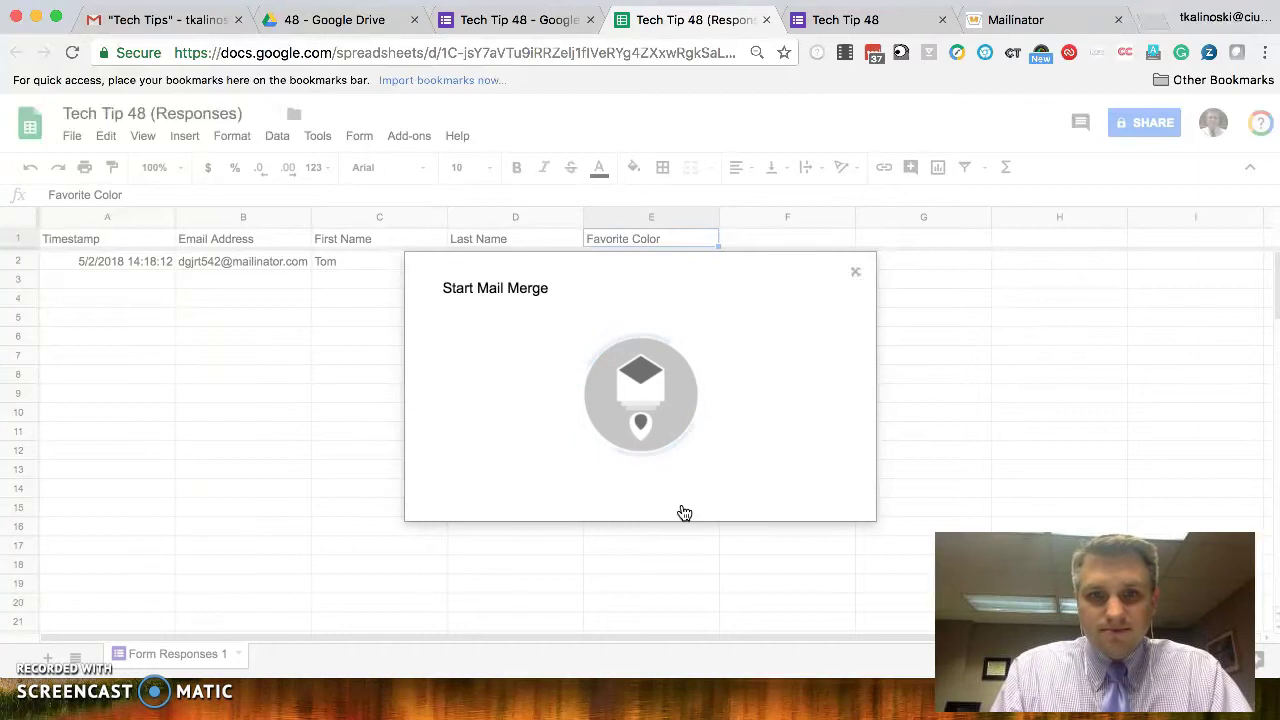
pyautogui.hotkey('ctrl', '0')
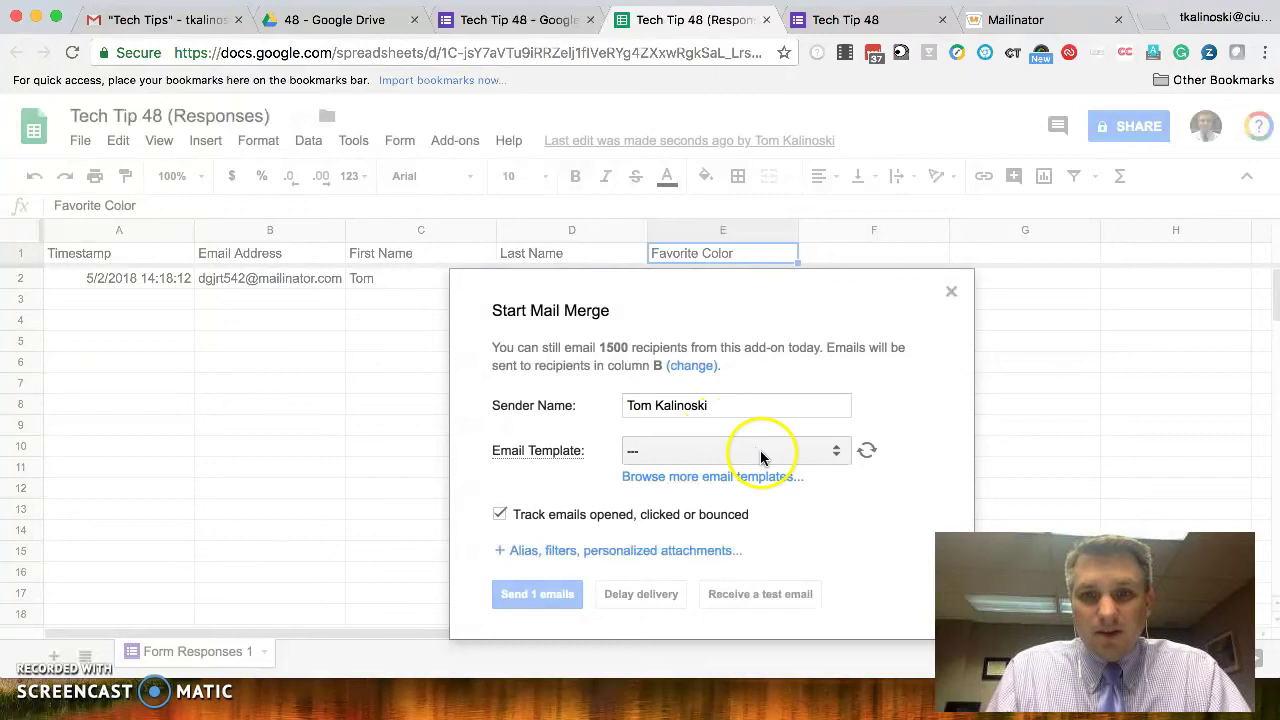
pyautogui.click(834, 450)
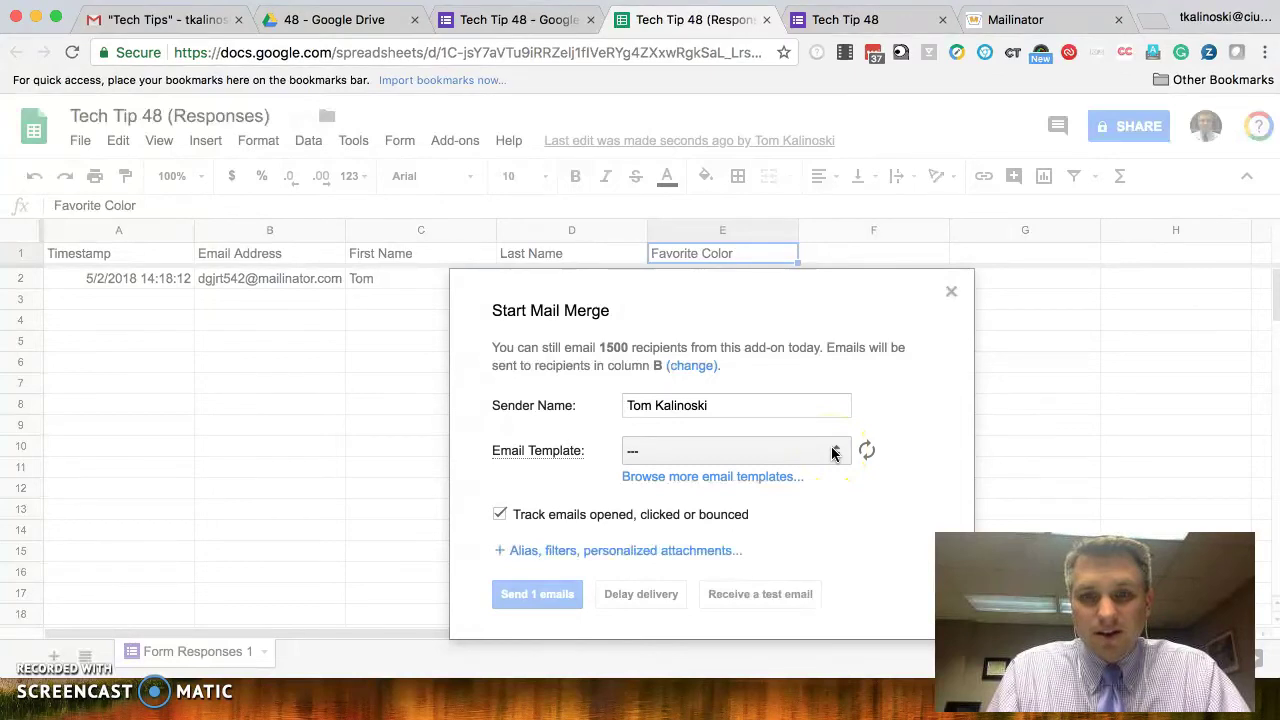
pyautogui.click(834, 452)
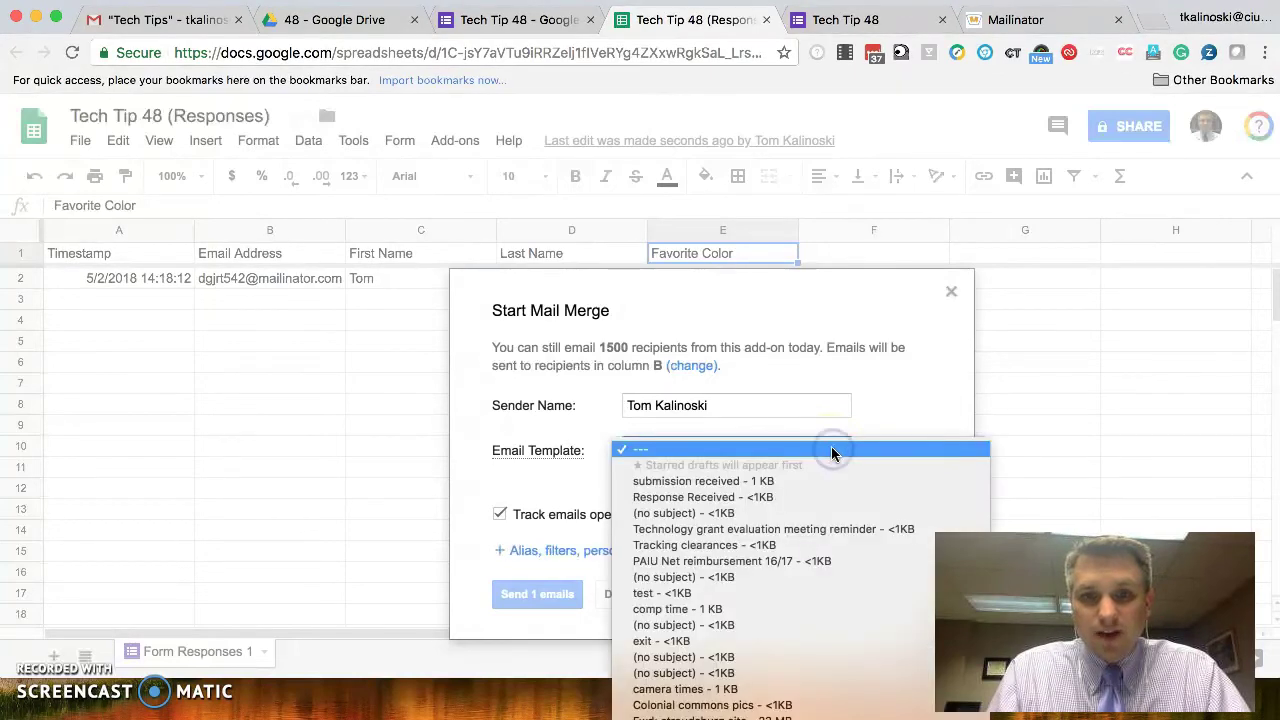
pyautogui.click(823, 481)
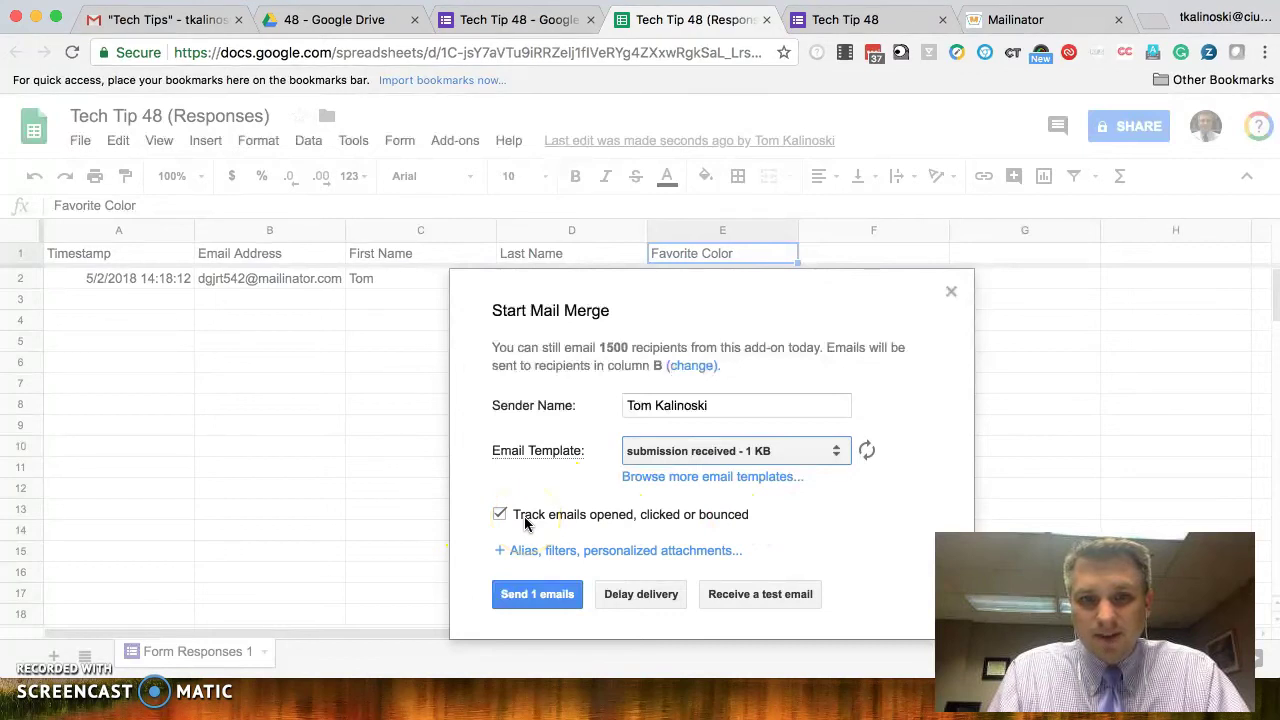
# - Send the 1 merged email and dismiss the all-emails-sent confirmation
pyautogui.click(537, 596)
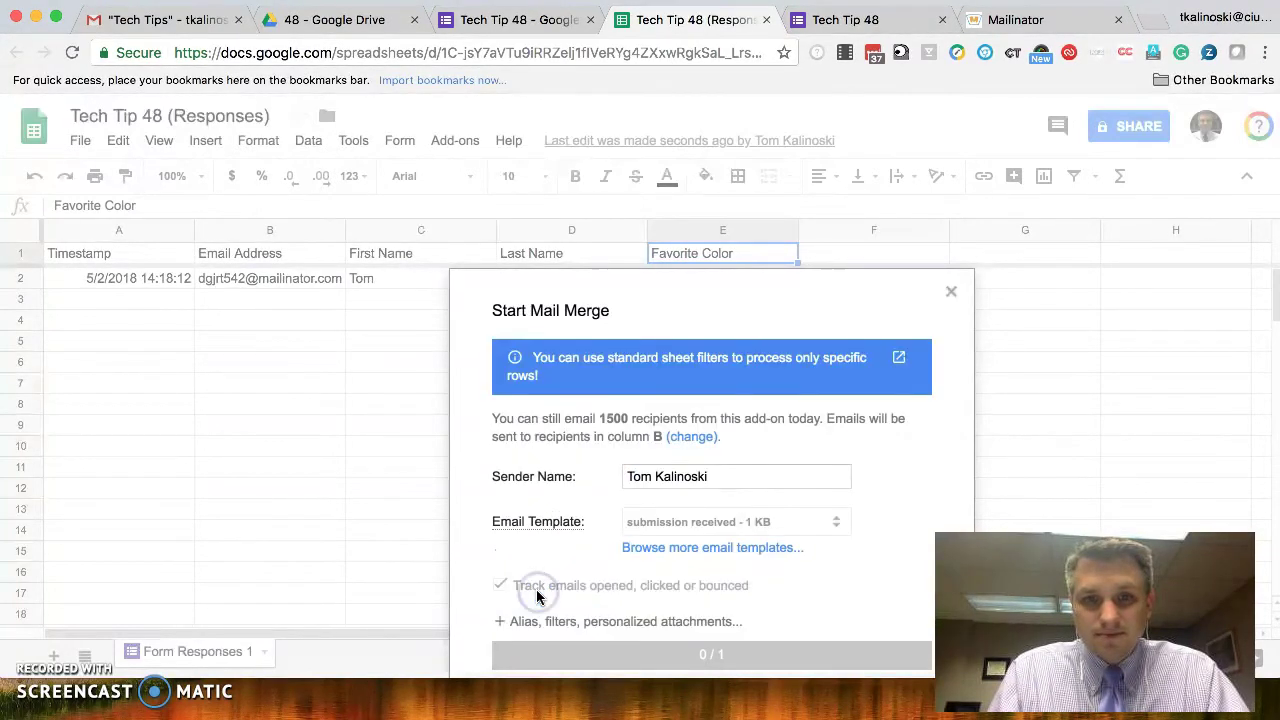
pyautogui.click(588, 656)
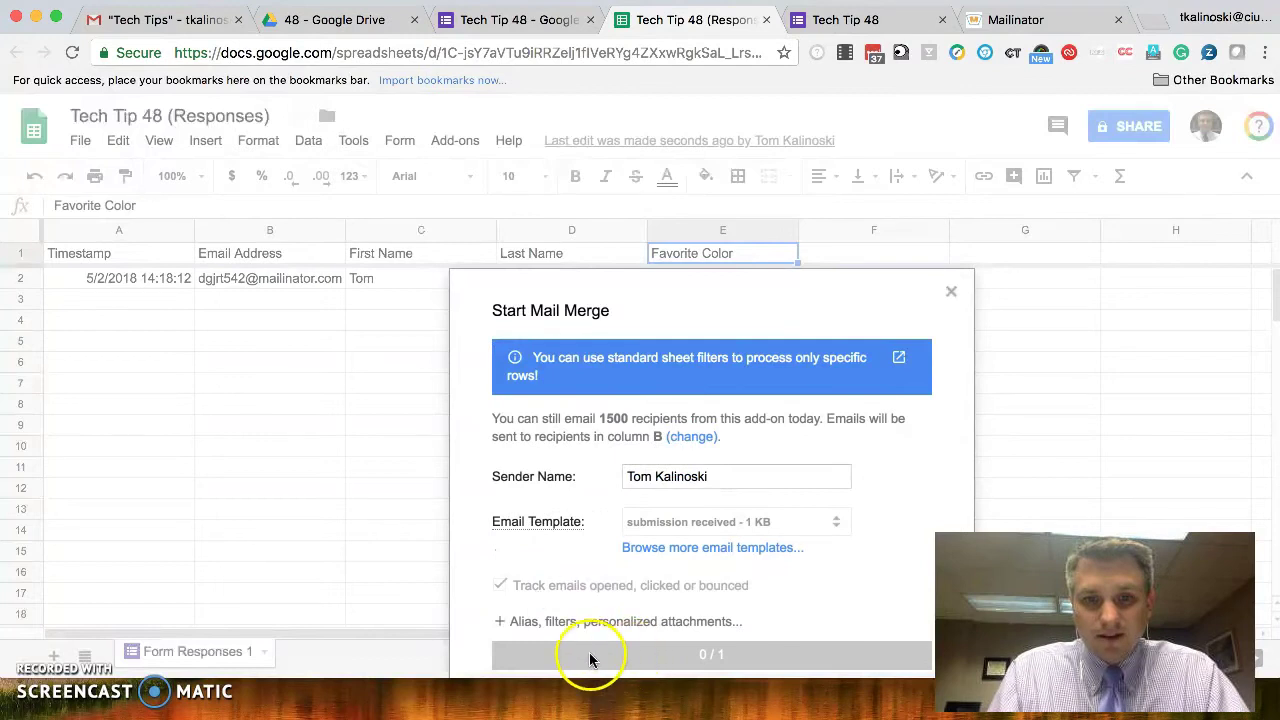
pyautogui.click(723, 660)
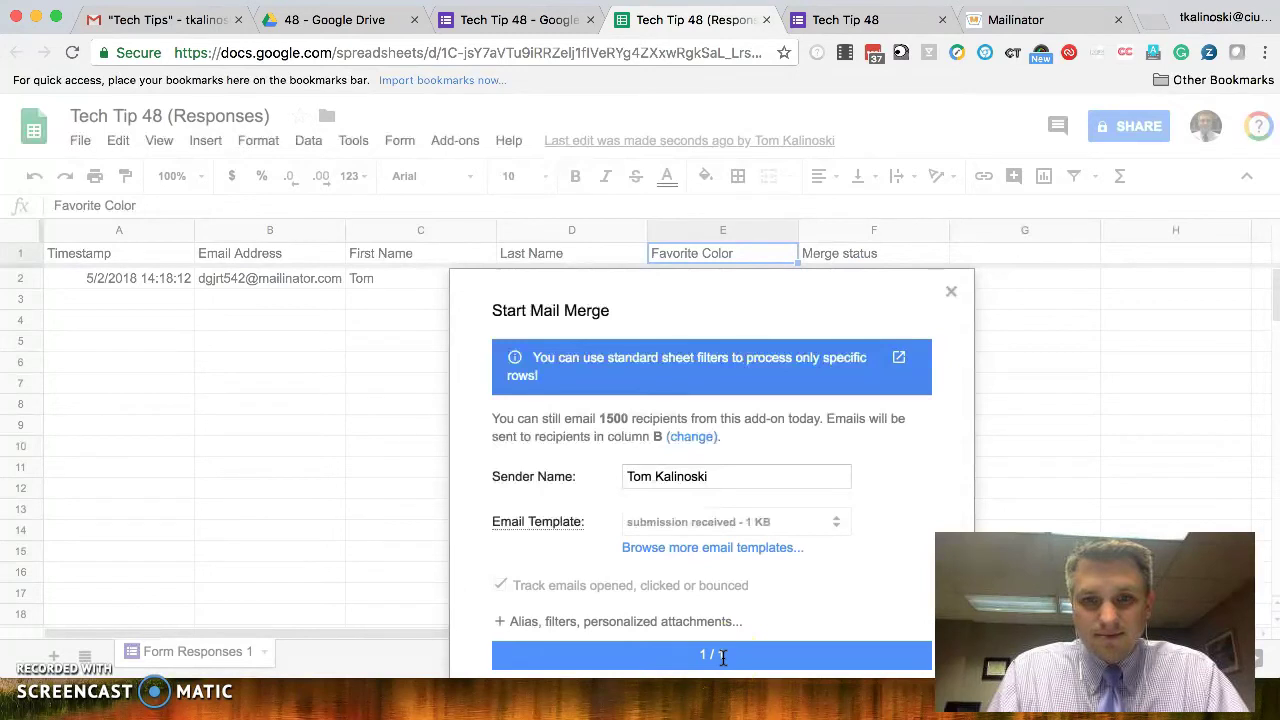
pyautogui.click(742, 583)
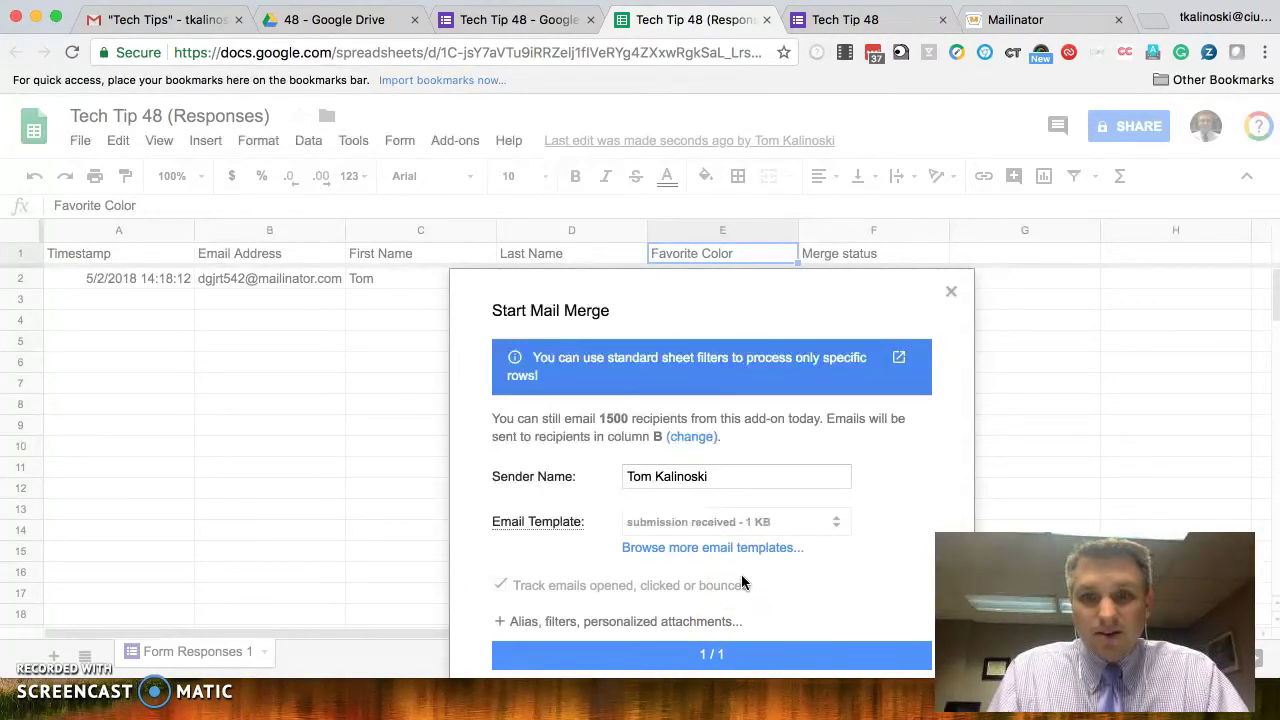
pyautogui.press('super+minus')
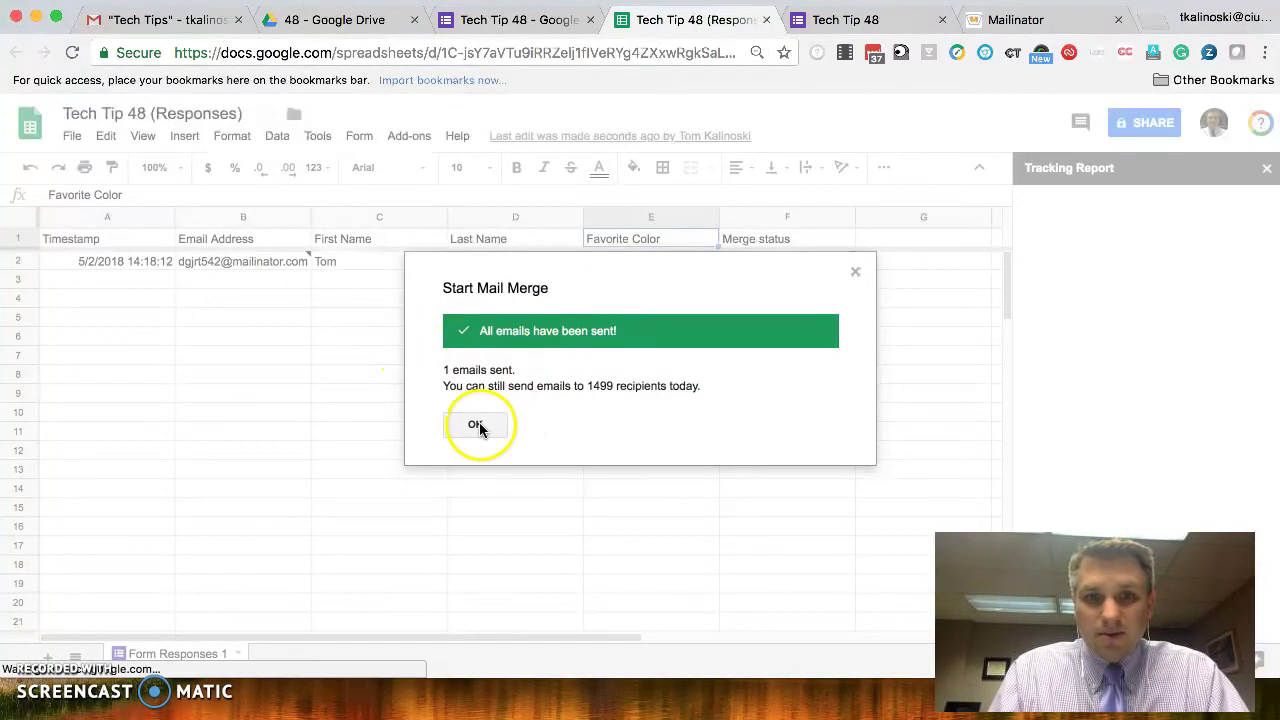
pyautogui.click(477, 425)
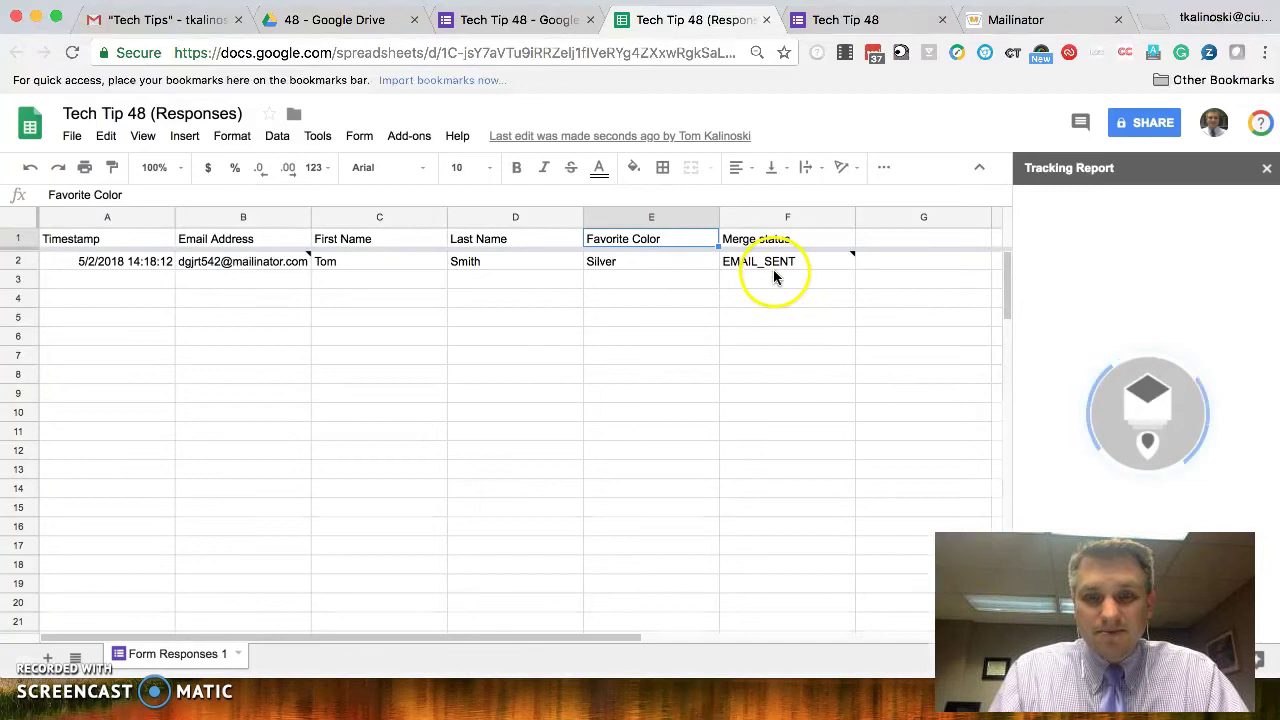
# - Copy the respondent's email address from cell B2
pyautogui.moveTo(776, 268)
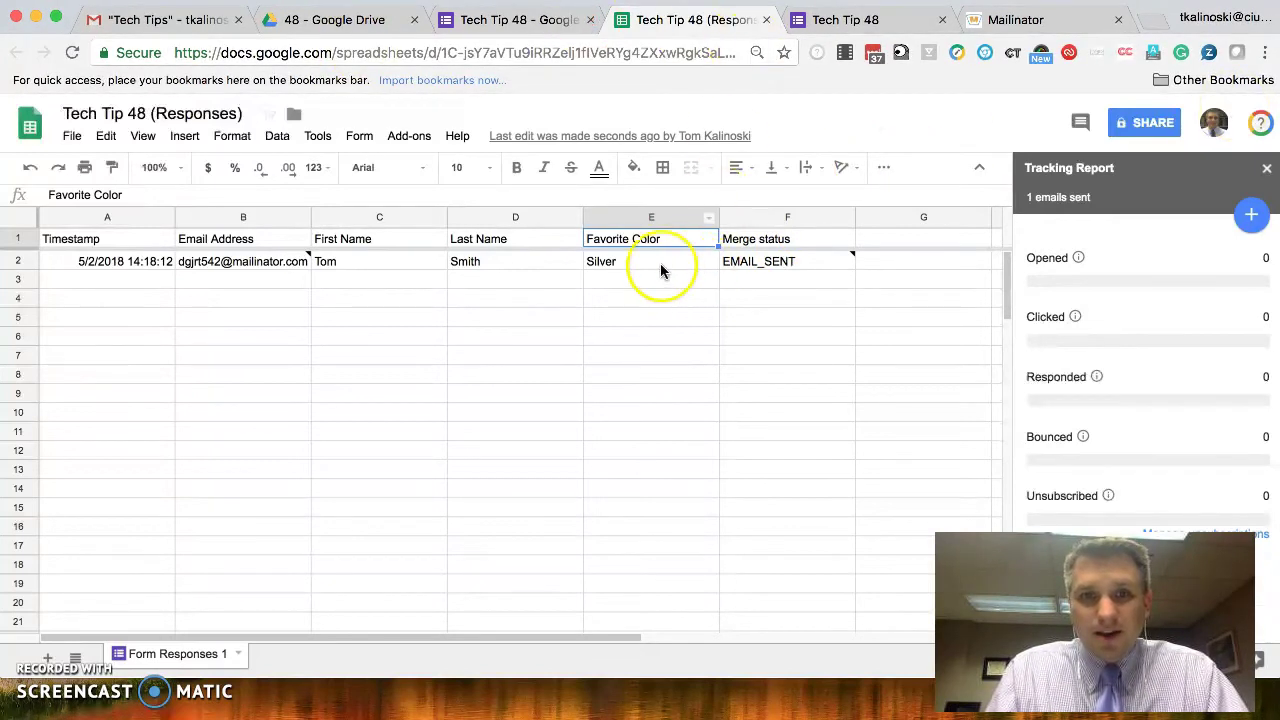
pyautogui.click(229, 263)
pyautogui.hotkey('ctrl', 'c')
# - Look up the respondent's Mailinator inbox, read the 'submission received' email, then return to Sheets
pyautogui.click(1014, 20)
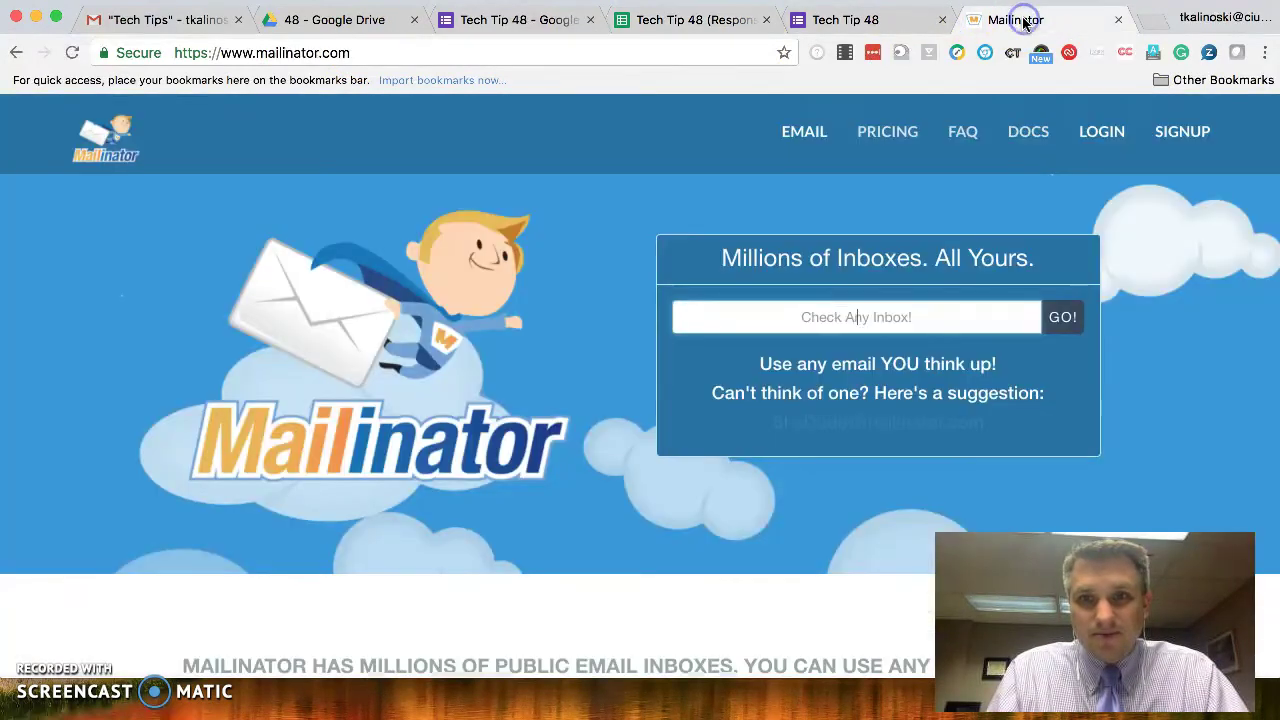
pyautogui.click(870, 316)
pyautogui.hotkey('ctrl', 'v')
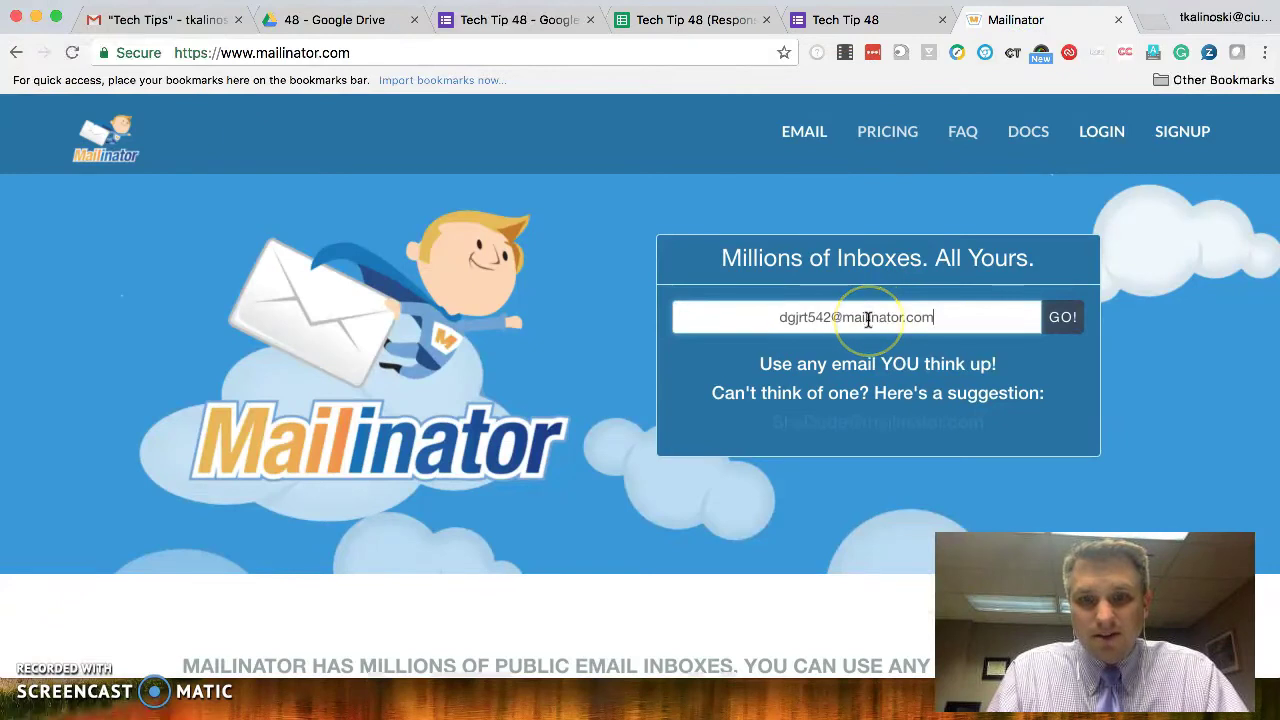
pyautogui.click(1064, 318)
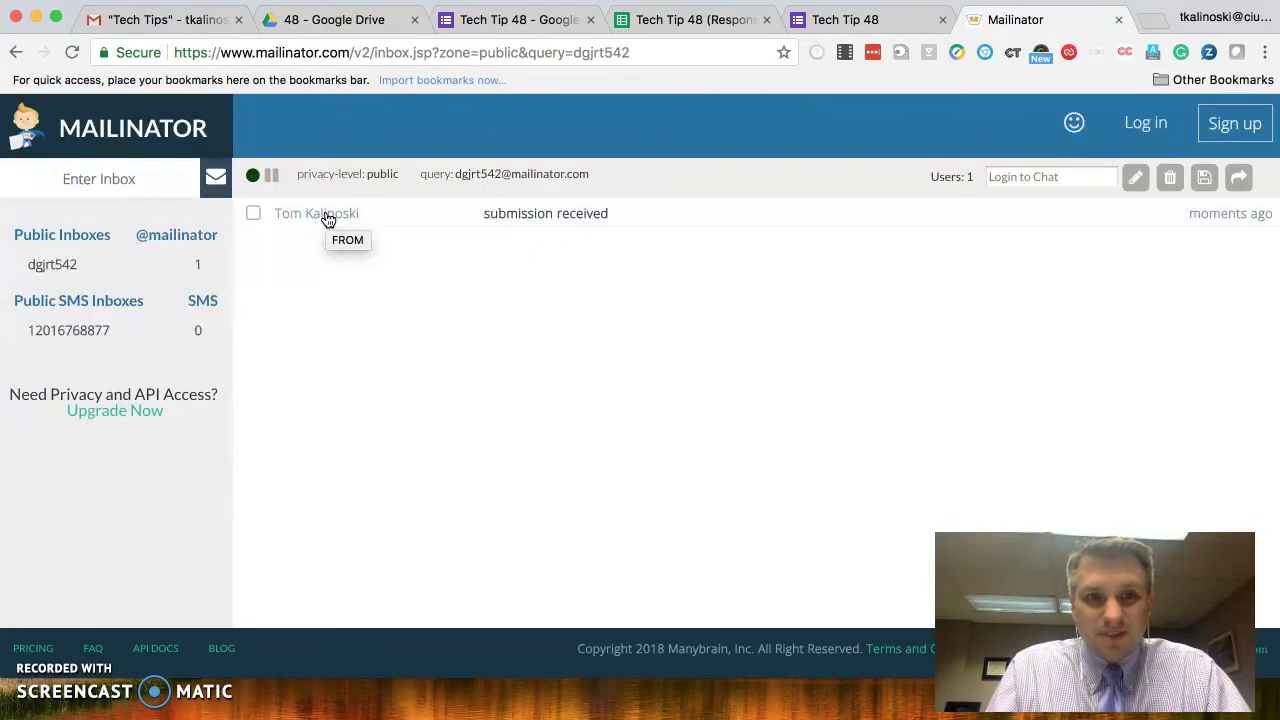
pyautogui.click(328, 219)
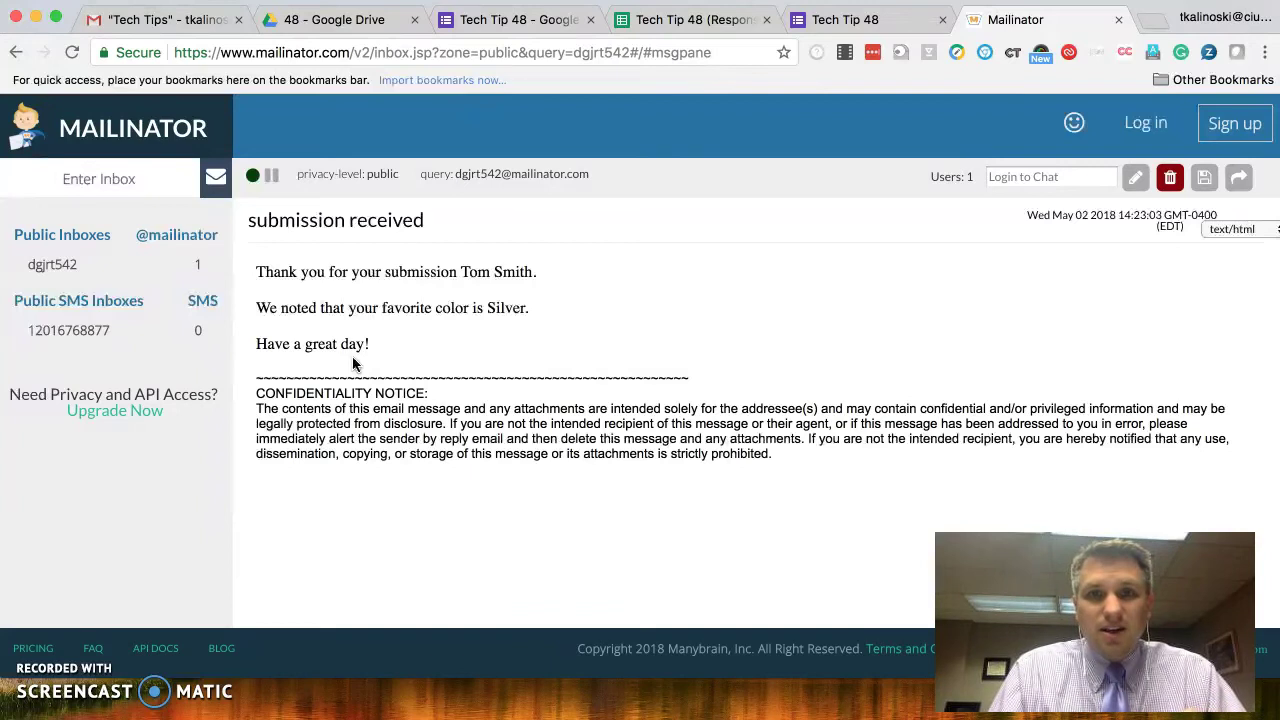
pyautogui.click(688, 20)
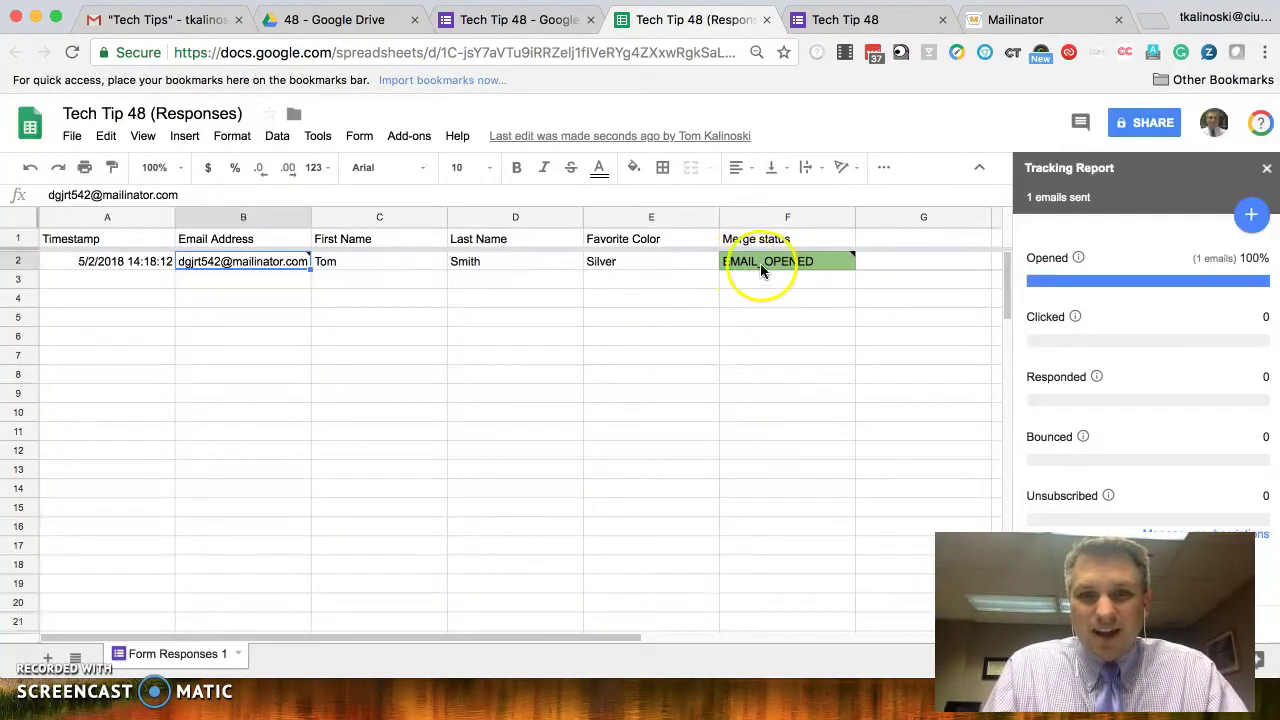
pyautogui.moveTo(801, 265)
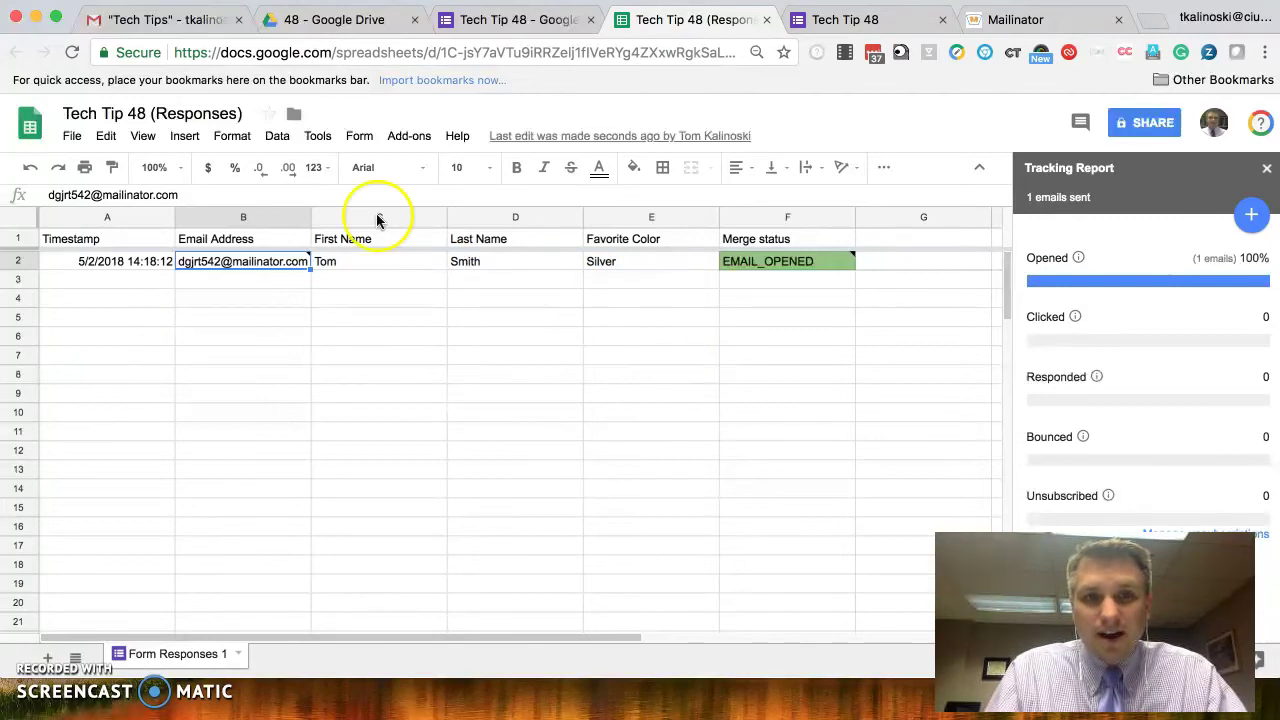
# - Open the mail merge add-on's form submission notification settings
pyautogui.click(409, 137)
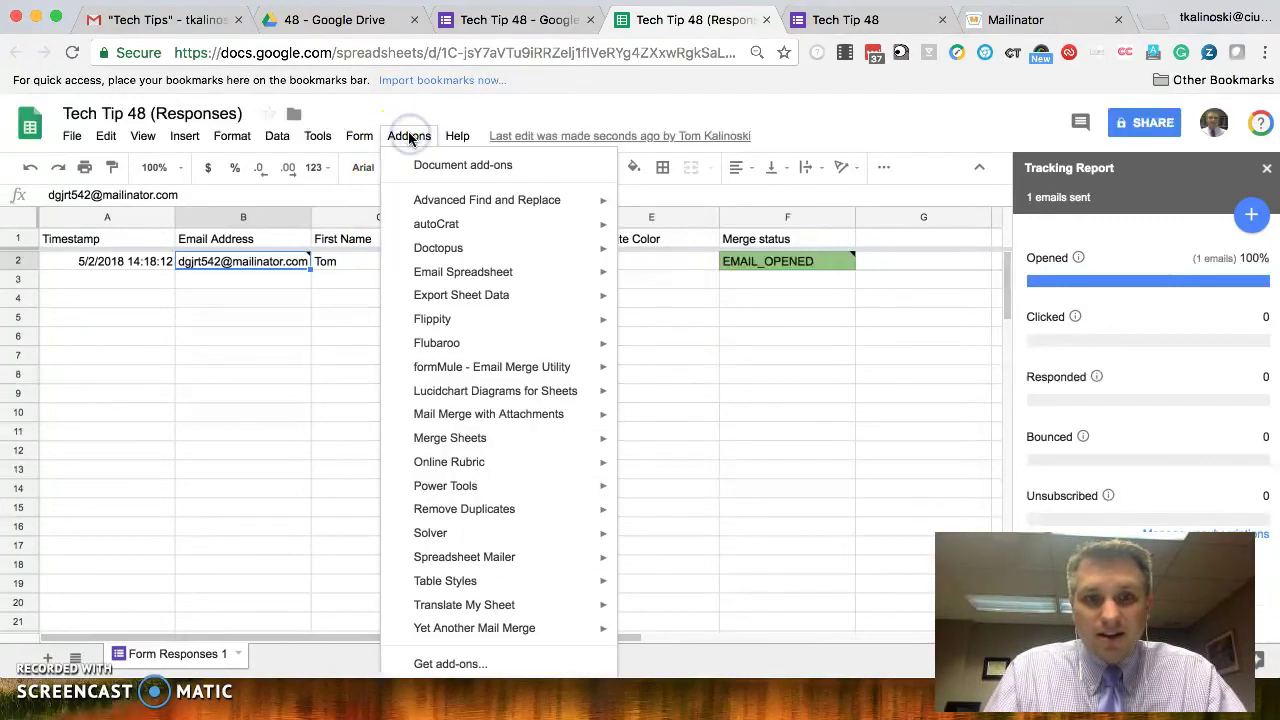
pyautogui.moveTo(573, 634)
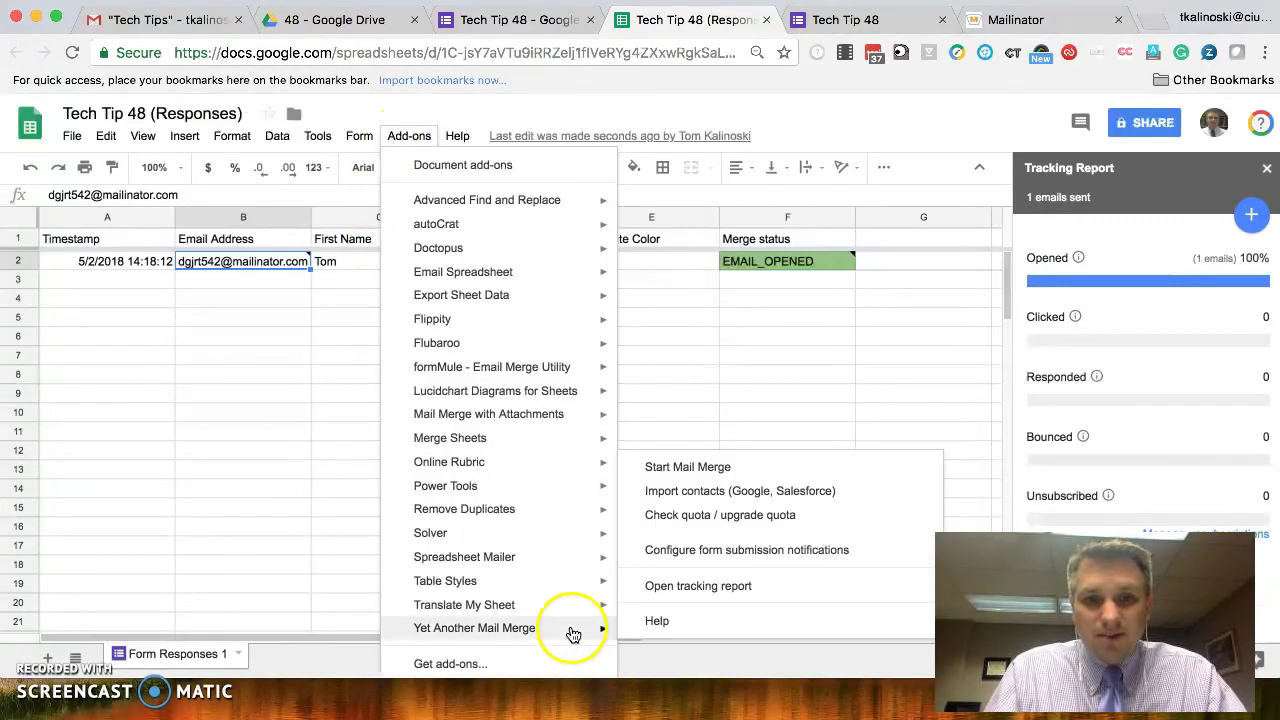
pyautogui.click(721, 551)
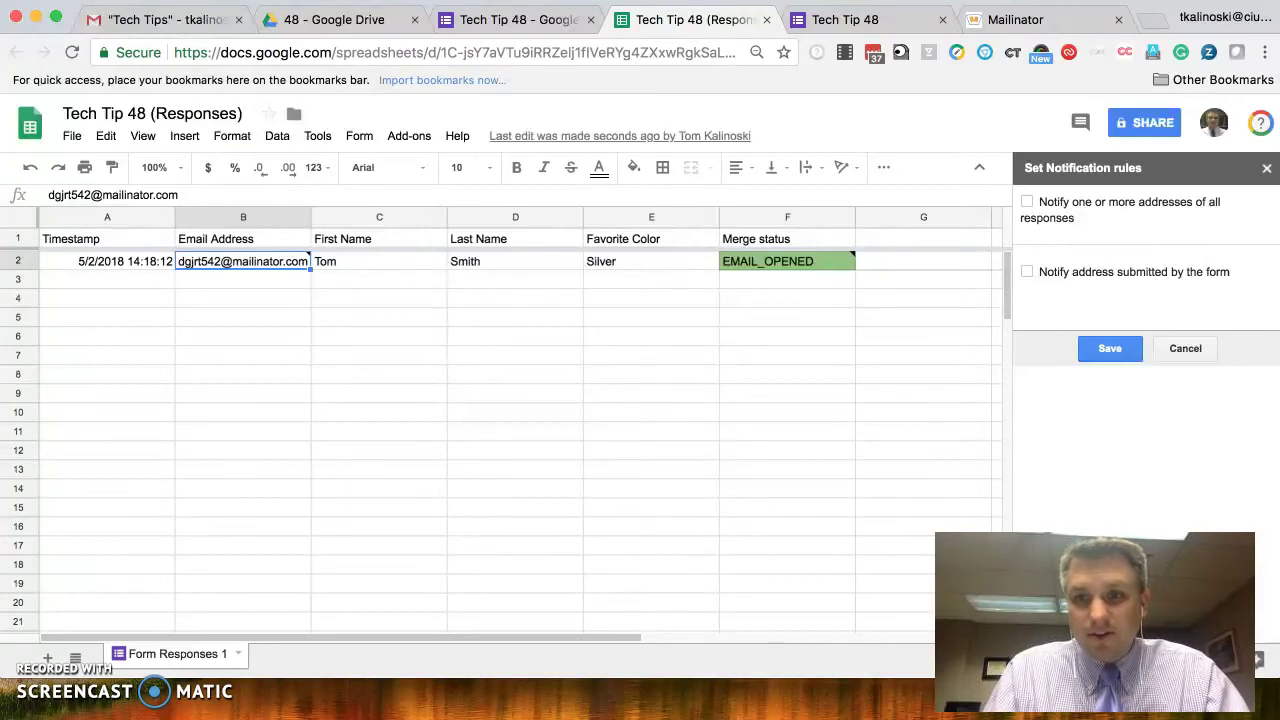
pyautogui.moveTo(1095, 620); pyautogui.dragTo(174, 616)
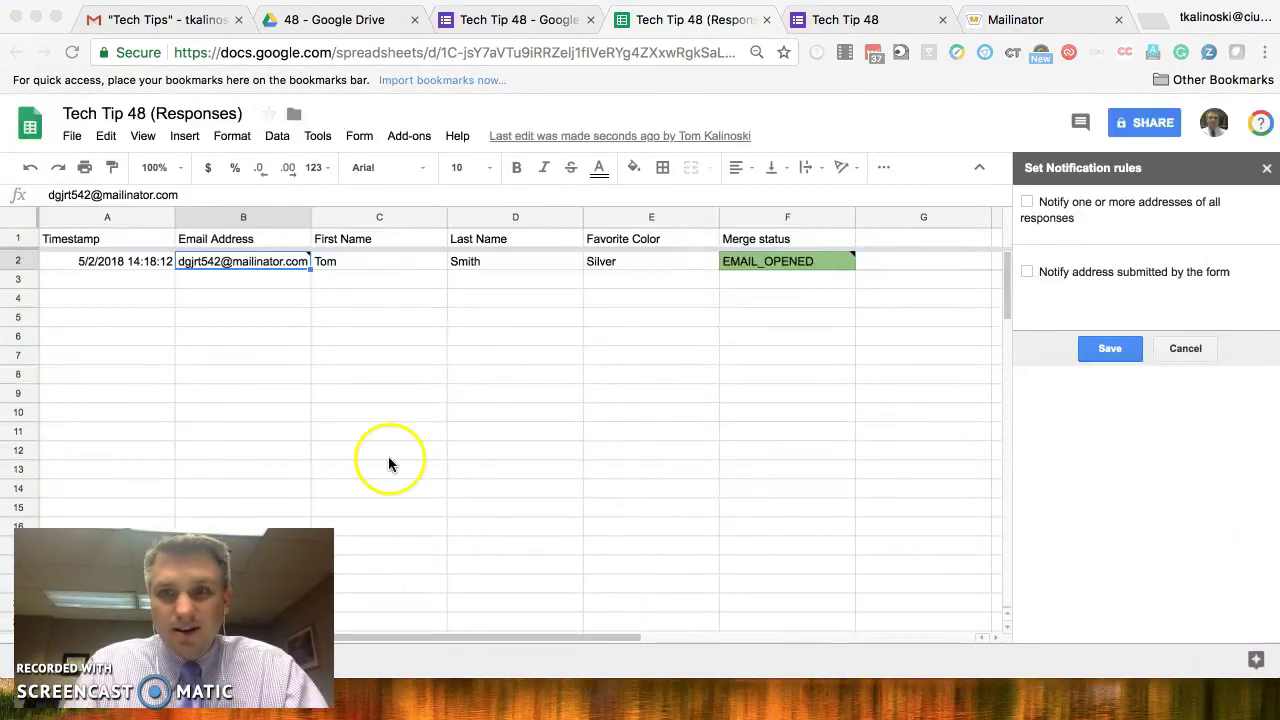
# - Email submitters at the Email Address column with open tracking on, and save the rules
pyautogui.click(1026, 279)
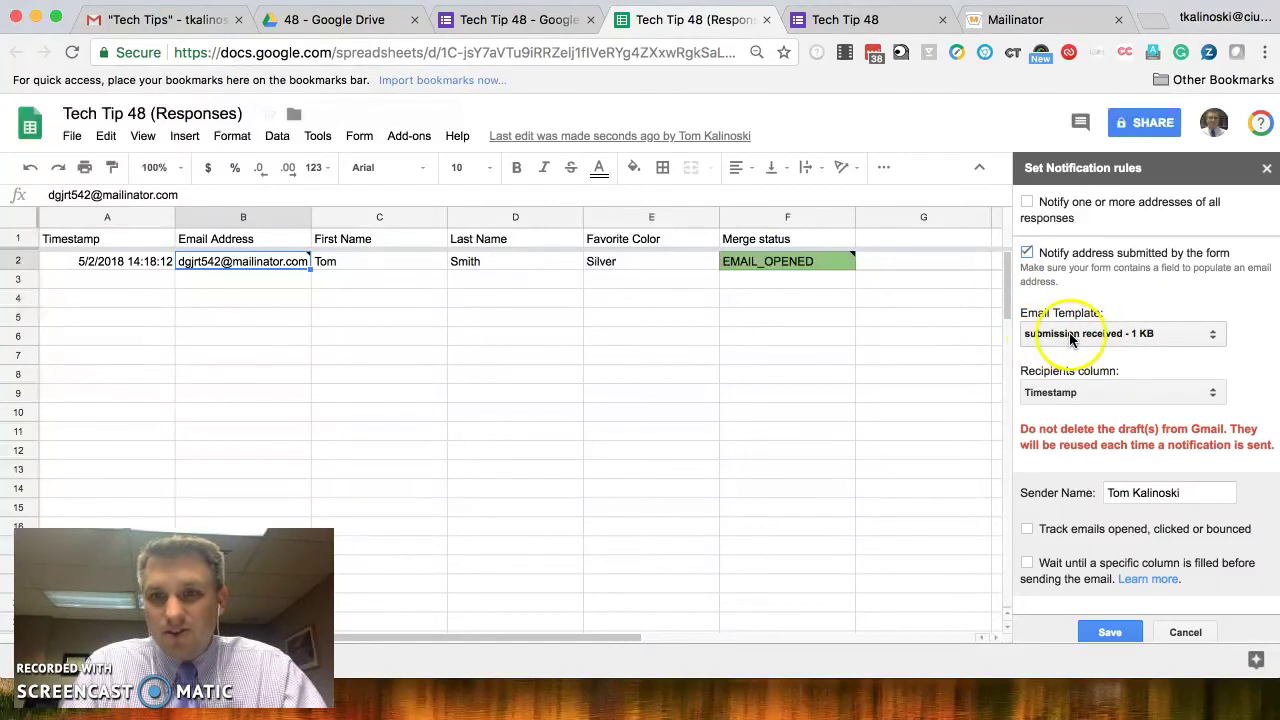
pyautogui.click(1104, 393)
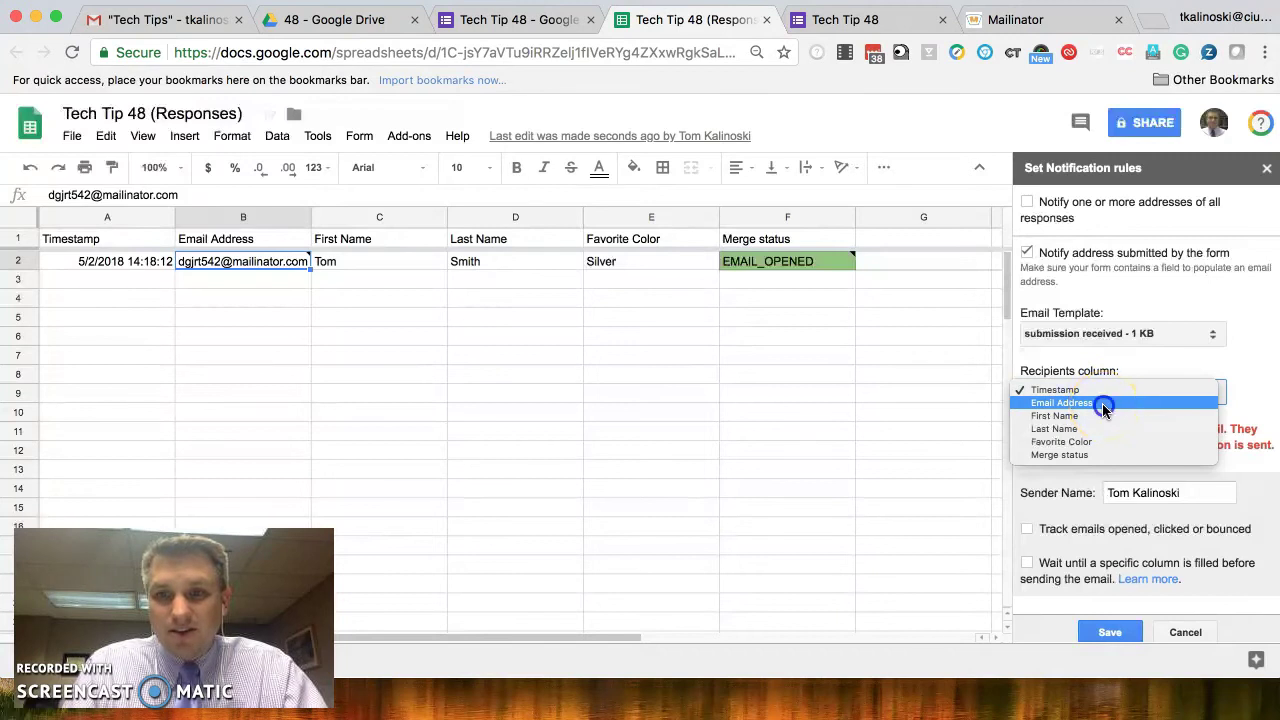
pyautogui.click(1102, 403)
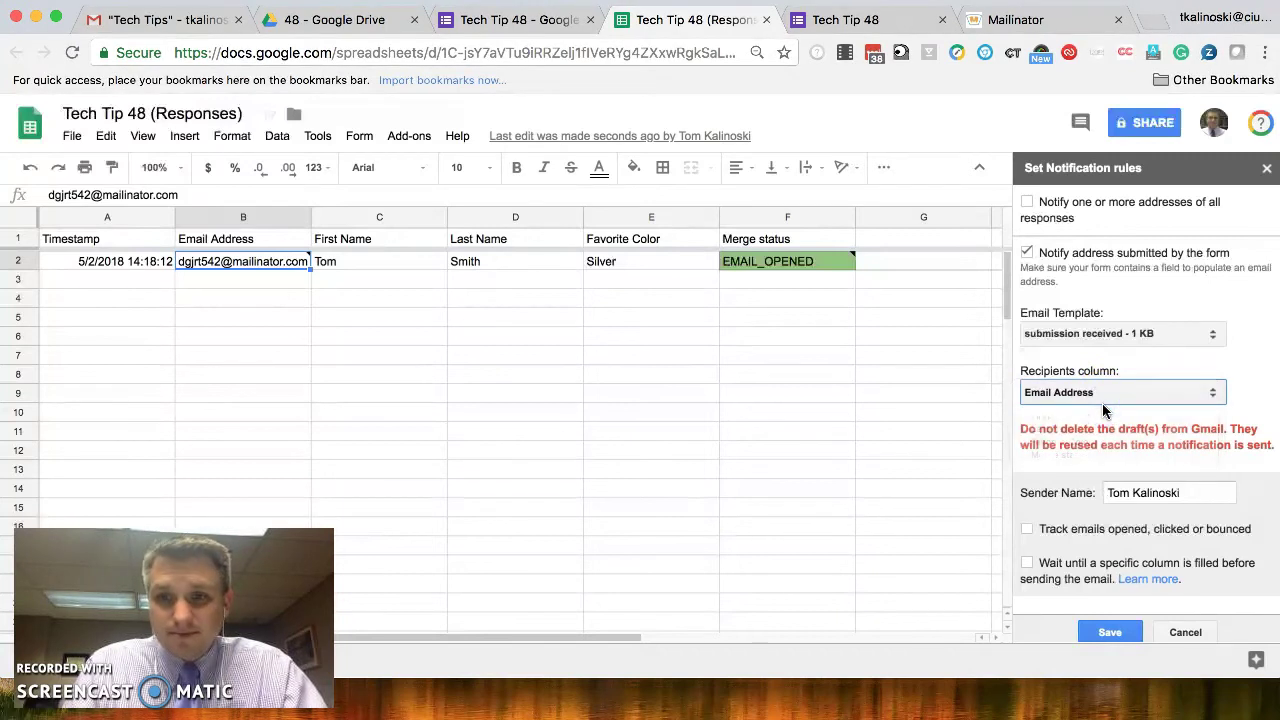
pyautogui.click(1140, 500)
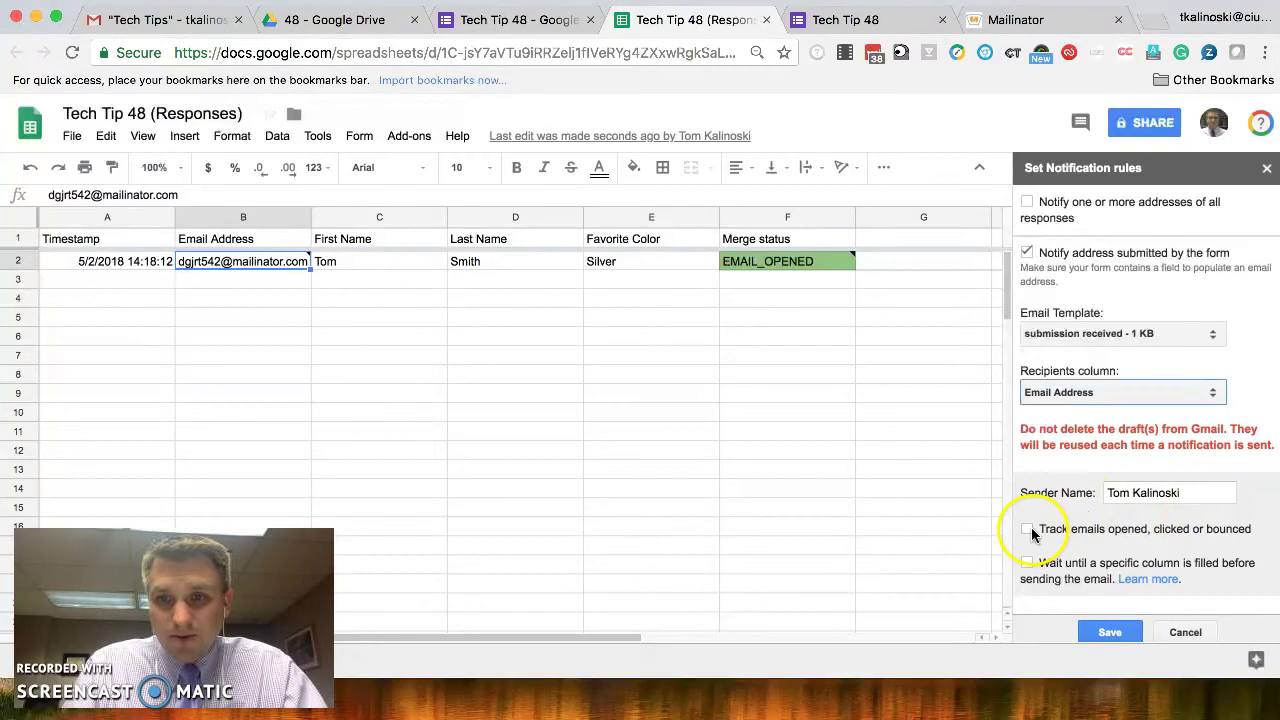
pyautogui.click(1027, 530)
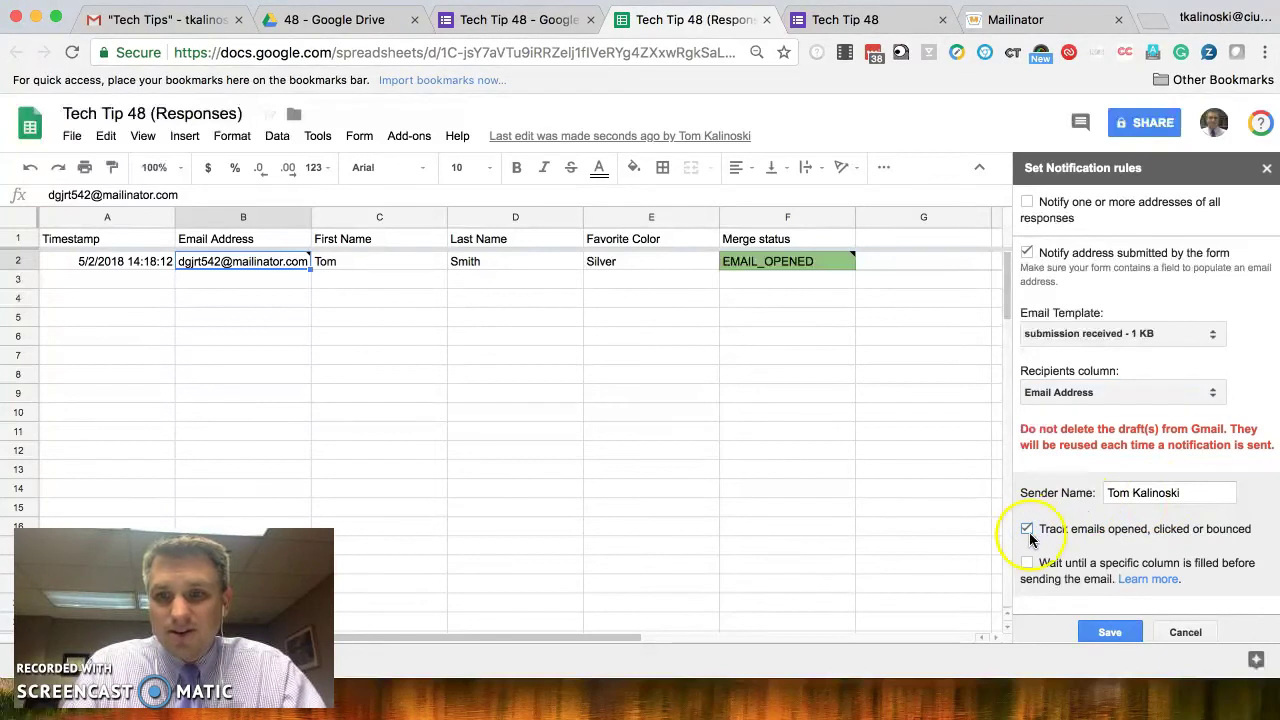
pyautogui.click(1112, 630)
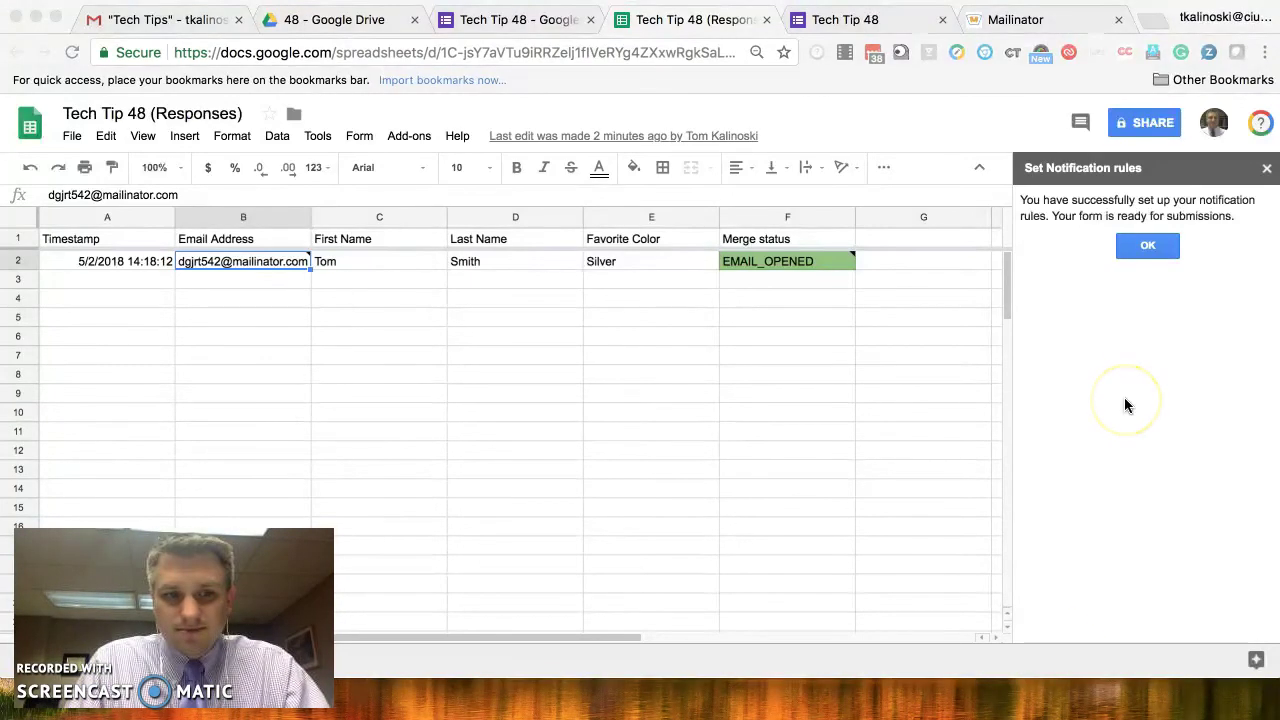
pyautogui.click(1147, 248)
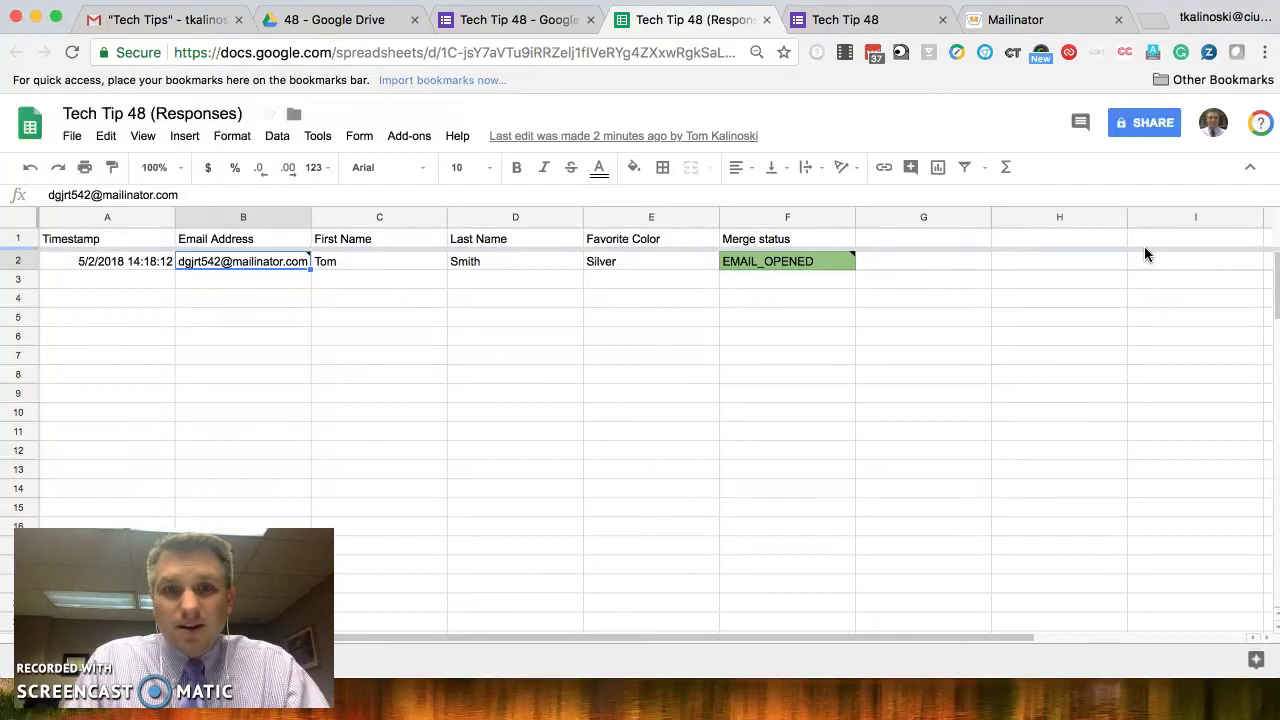
# - Start another Tech Tip 48 response and enter a Mailinator test email address
pyautogui.click(833, 22)
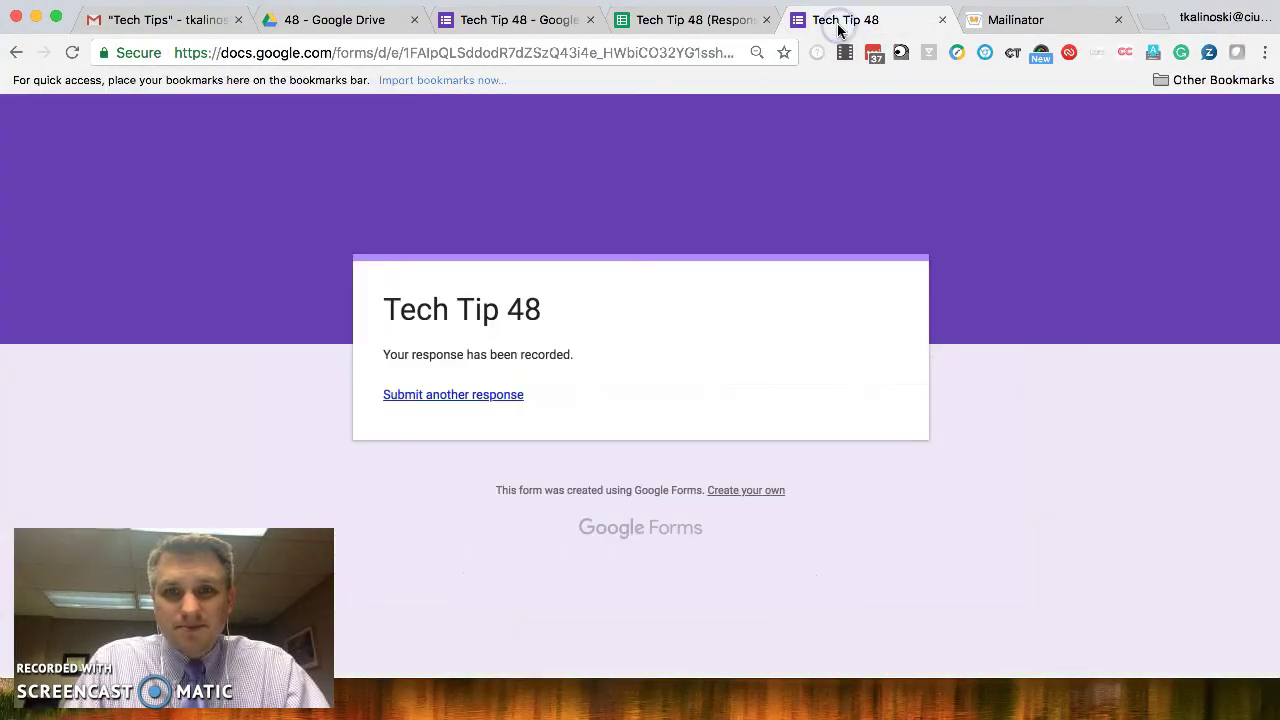
pyautogui.click(458, 396)
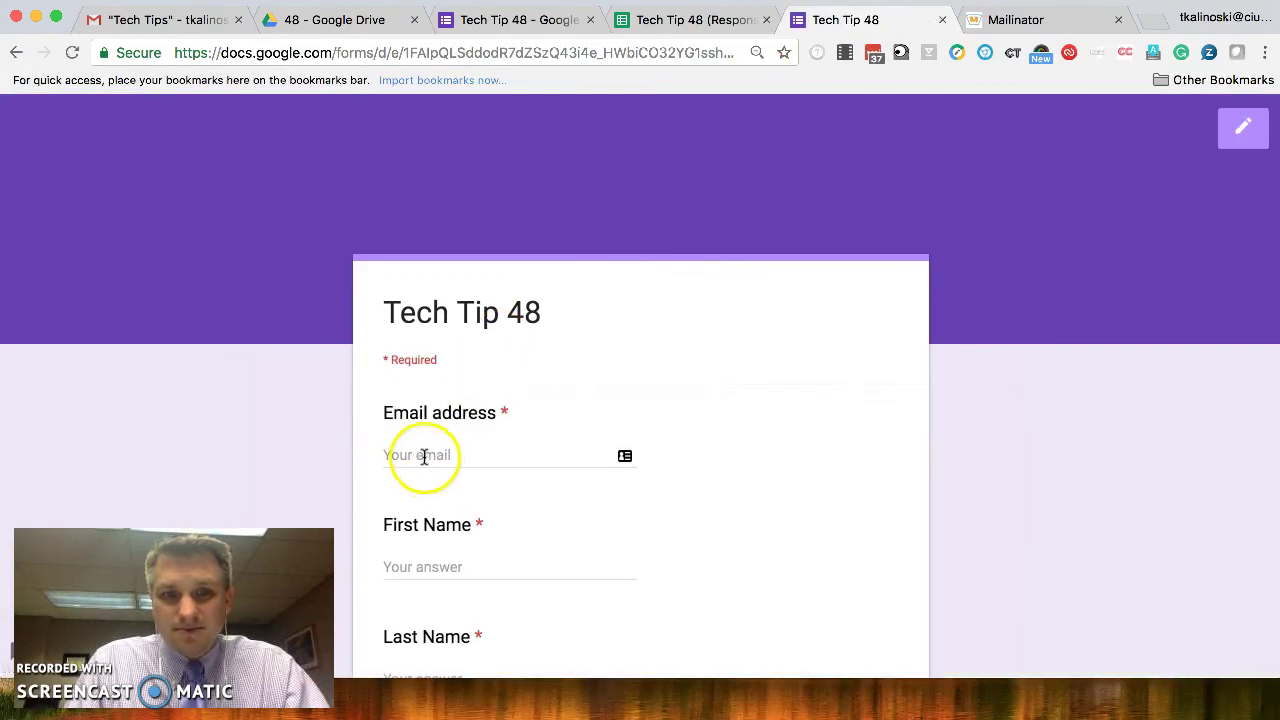
pyautogui.click(424, 456)
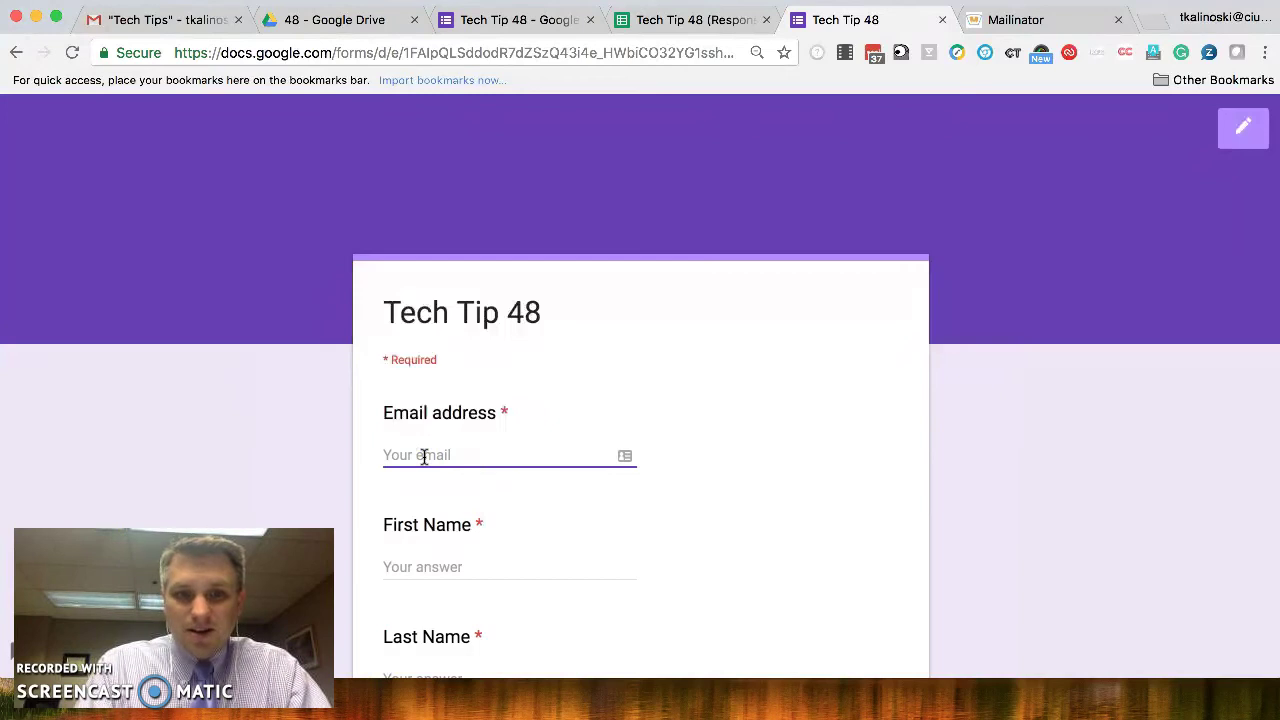
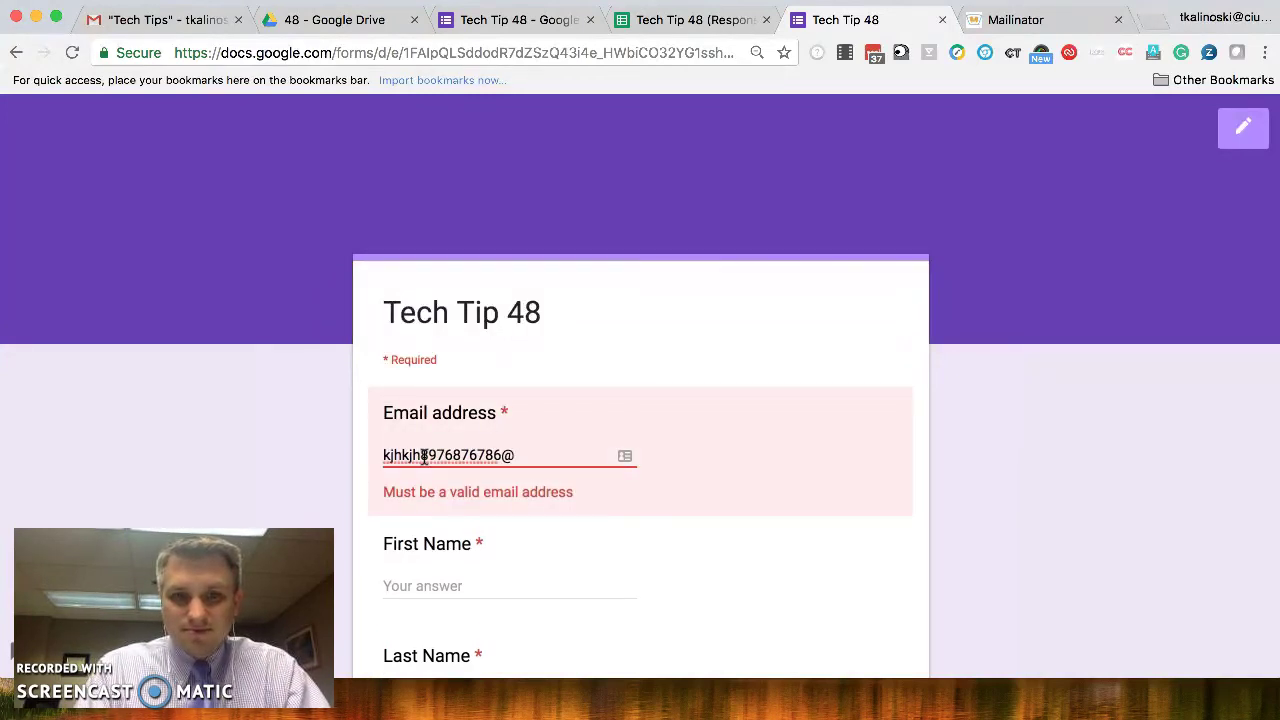
# - Fill in a first and last name, choose Gold as favorite color, and submit
pyautogui.click(405, 567)
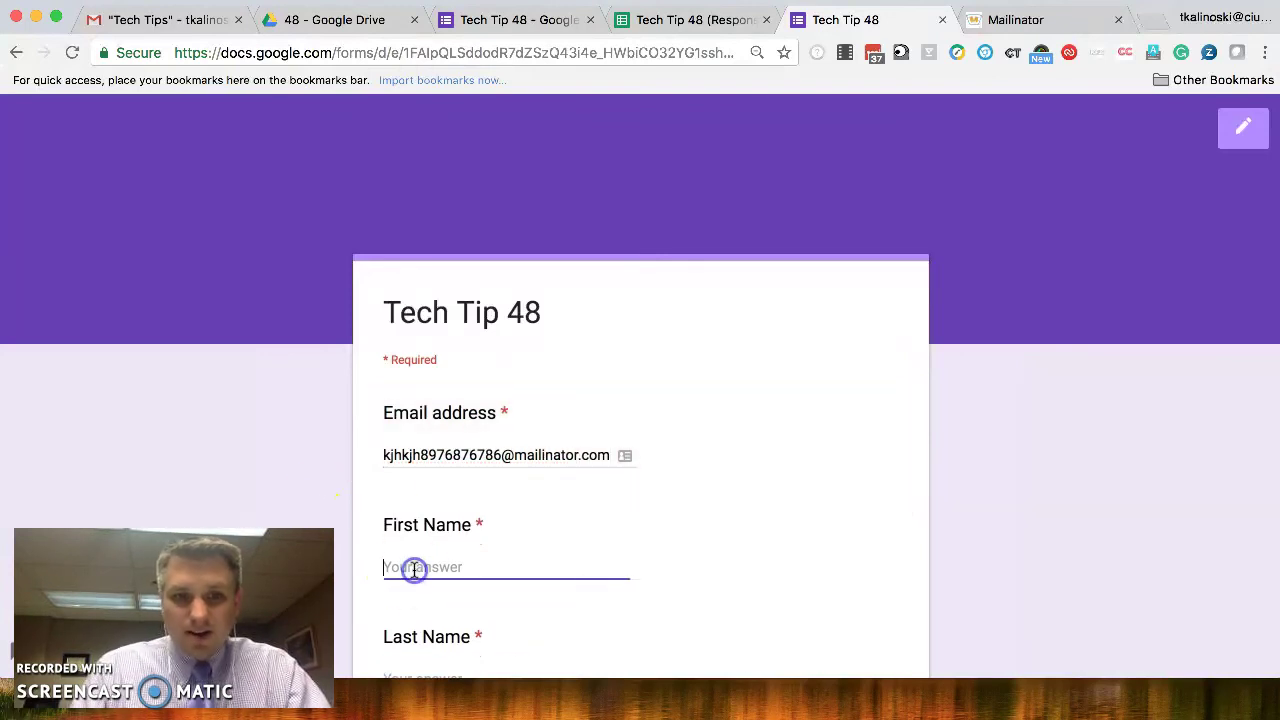
pyautogui.write('John')
pyautogui.press('Tab')
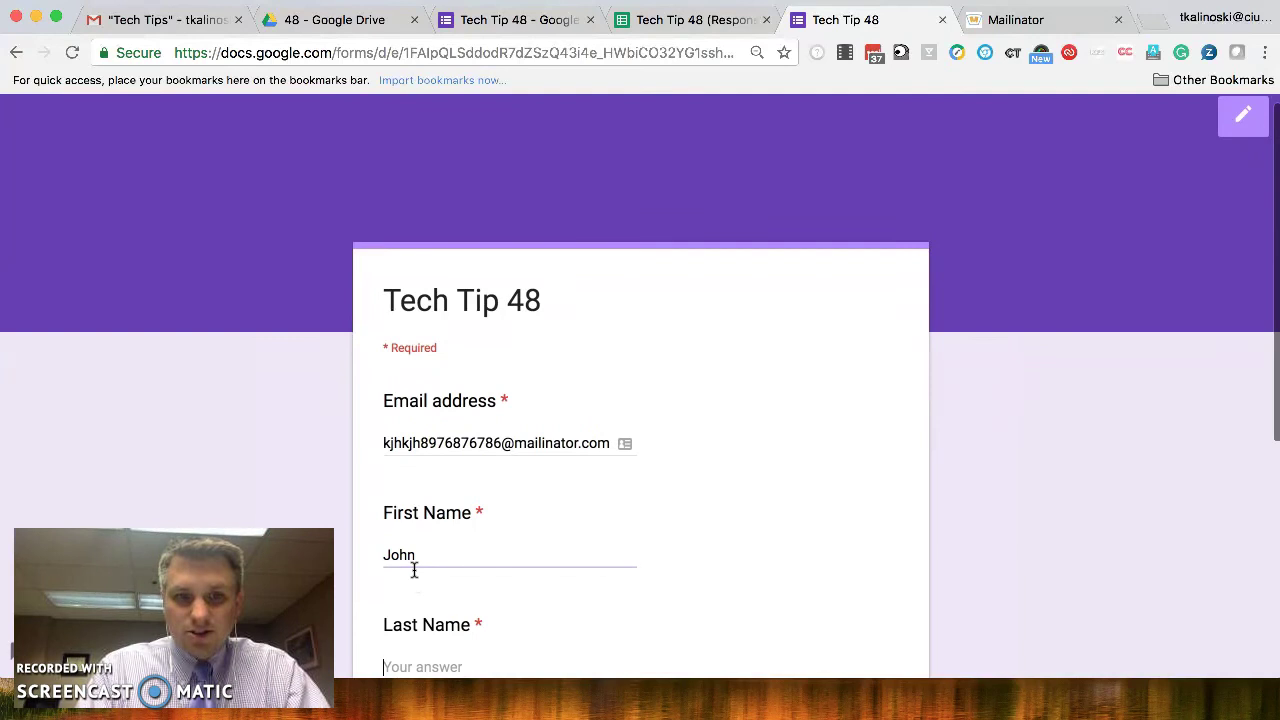
pyautogui.write('Doe')
pyautogui.press('Tab')
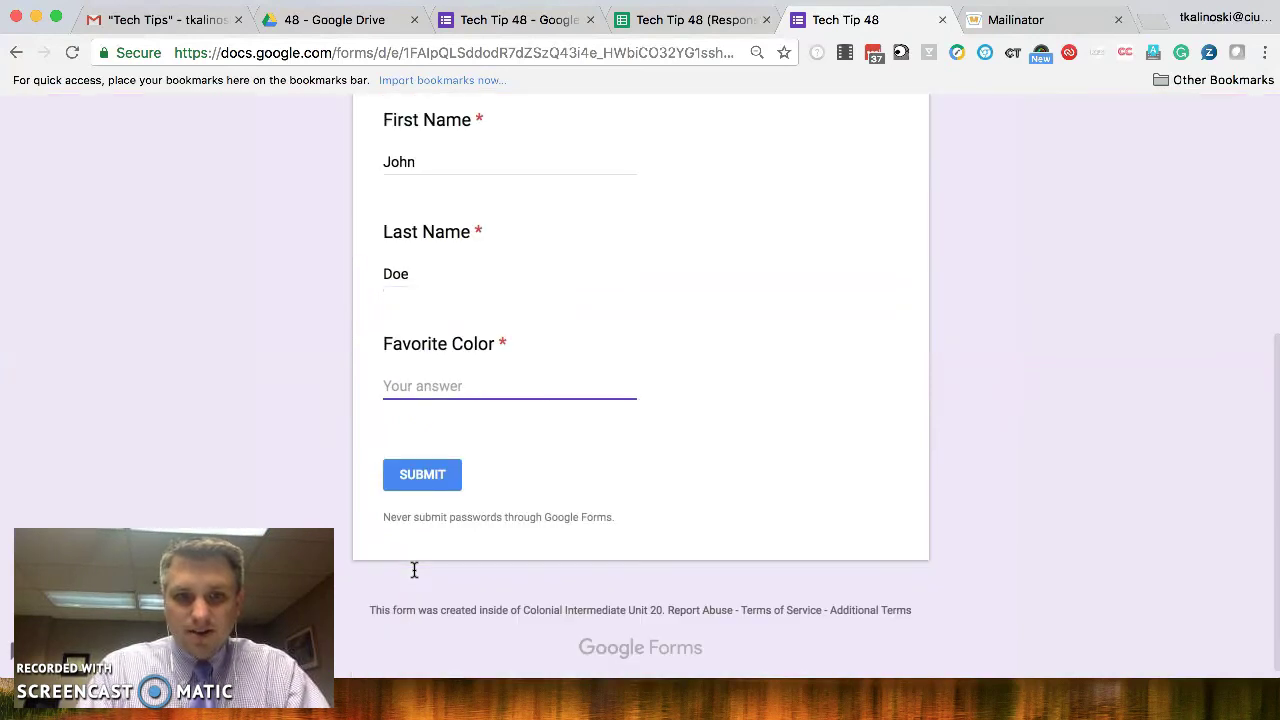
pyautogui.write('Gold')
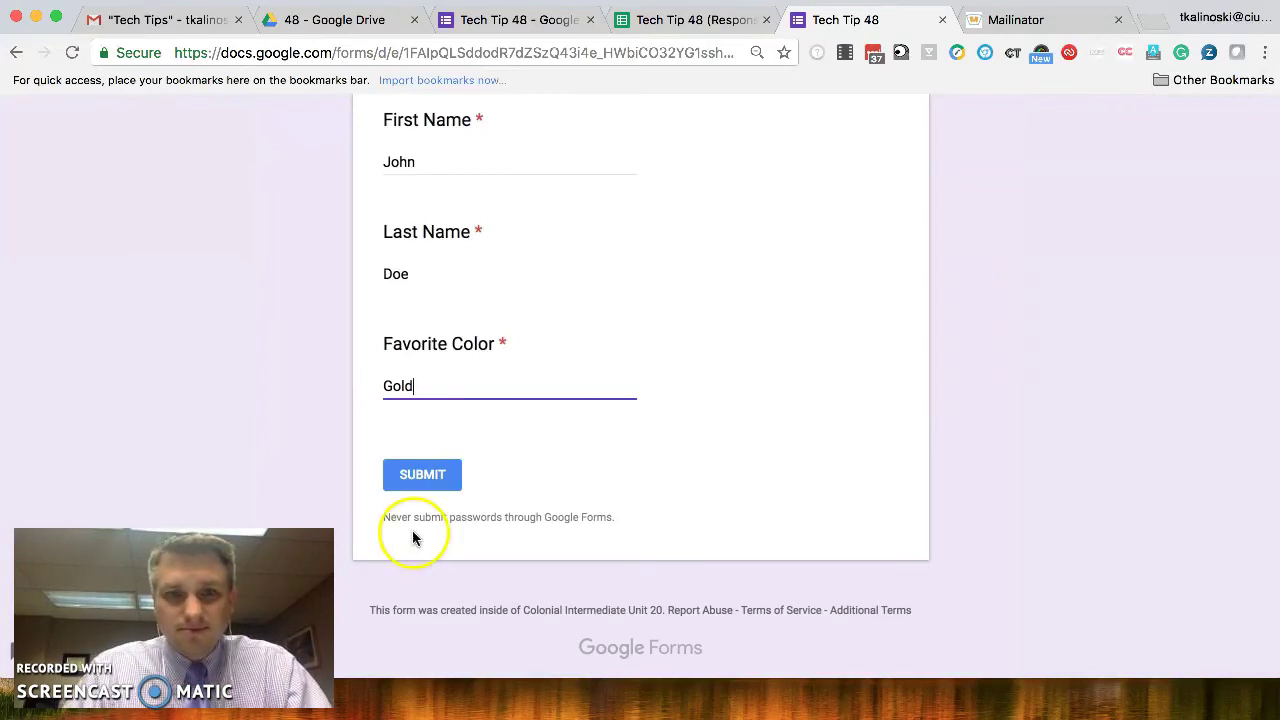
pyautogui.click(424, 478)
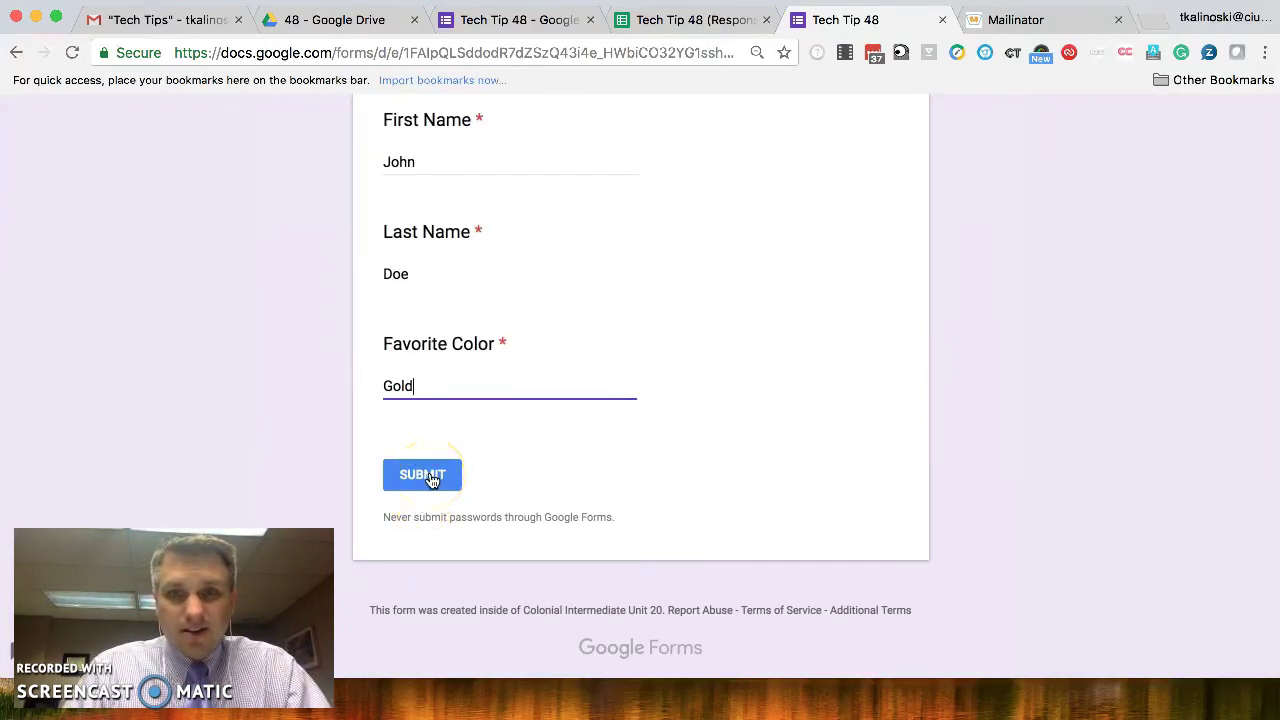
pyautogui.click(424, 476)
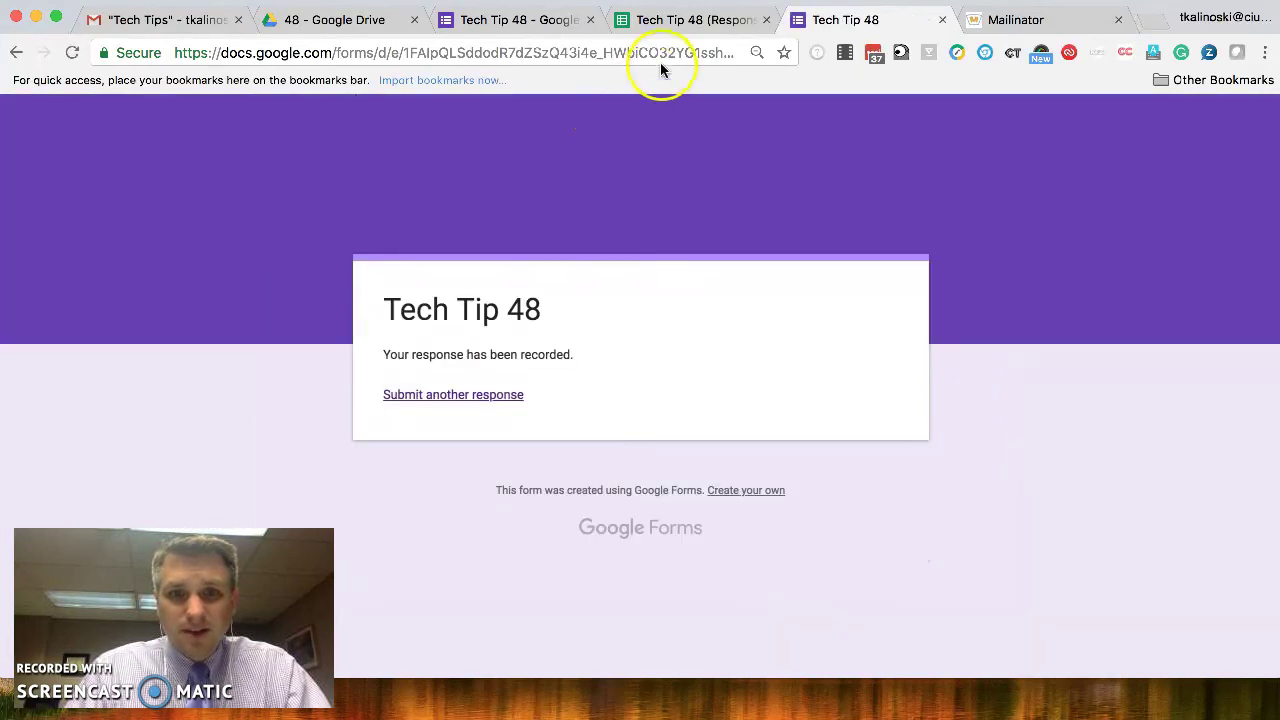
# - Check that row 3 holds the Gold response marked EMAIL_SENT and inspect its email in B3
pyautogui.click(690, 22)
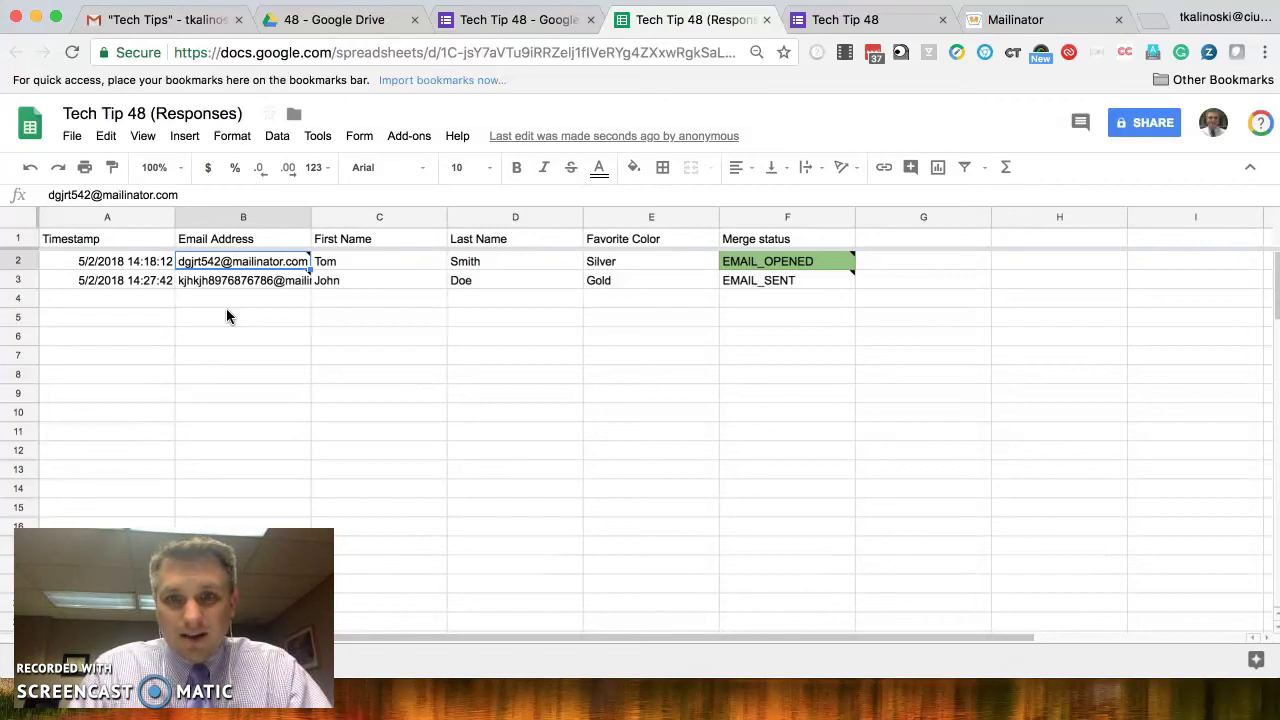
pyautogui.click(250, 282)
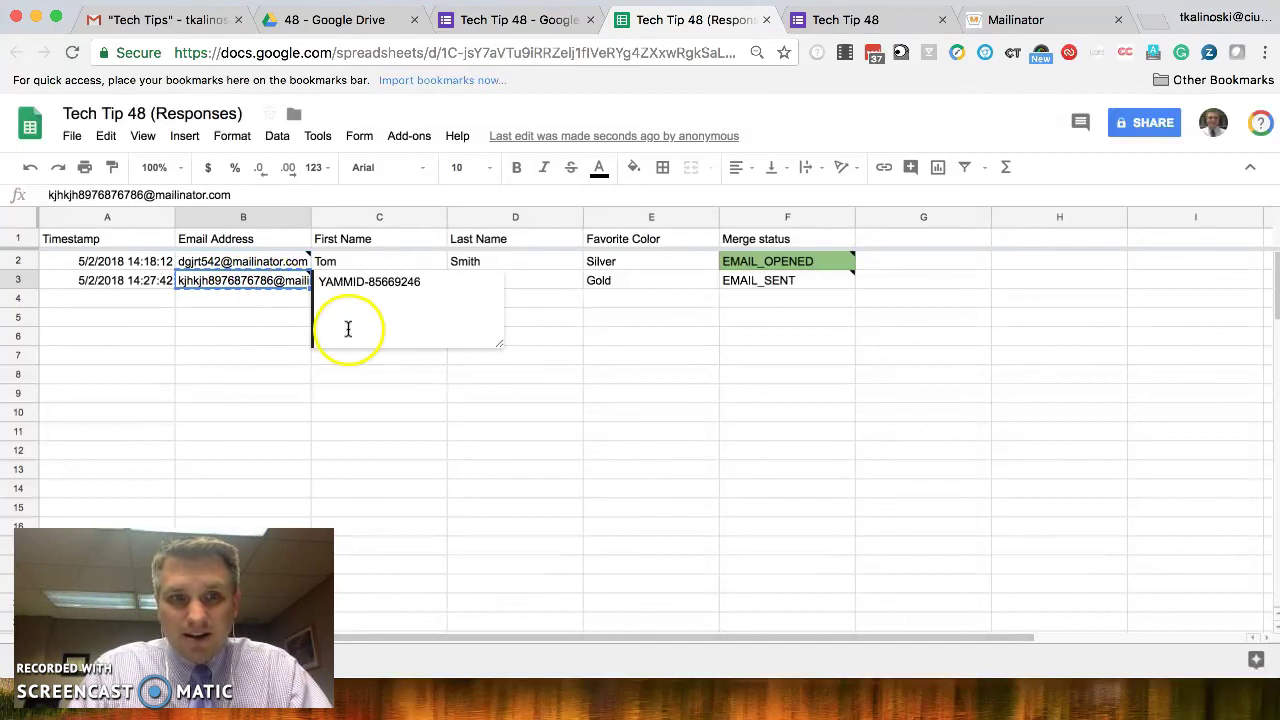
# - Open the new submitter's Mailinator inbox and read the 'submission received' email noting Gold
pyautogui.click(1018, 21)
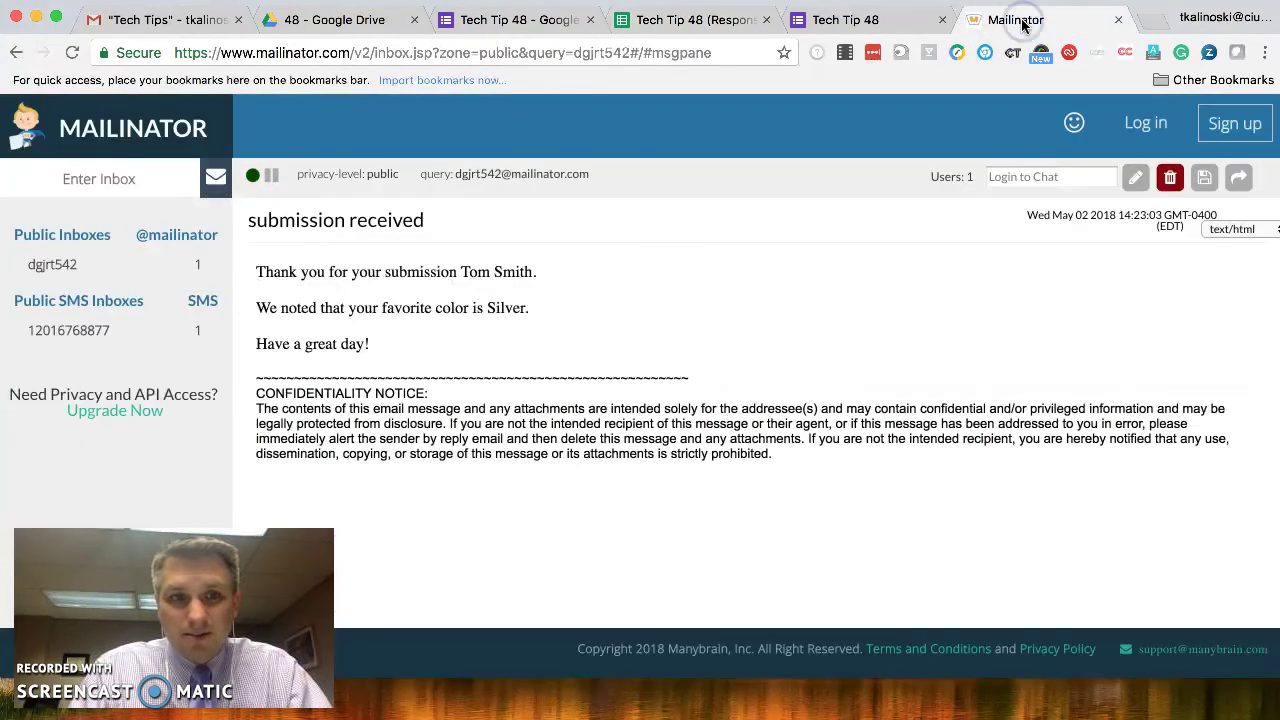
pyautogui.click(86, 182)
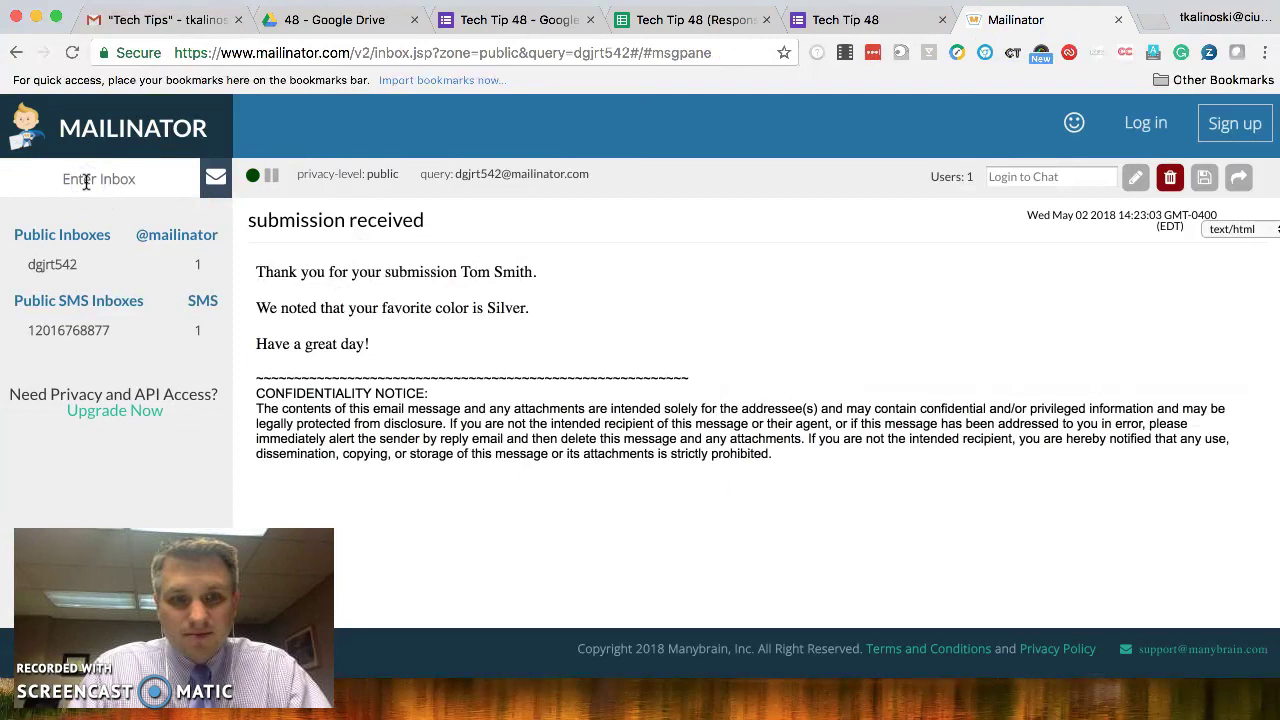
pyautogui.press('super+v')
pyautogui.press('Home')
pyautogui.write('kjhkjh8')
pyautogui.click(216, 180)
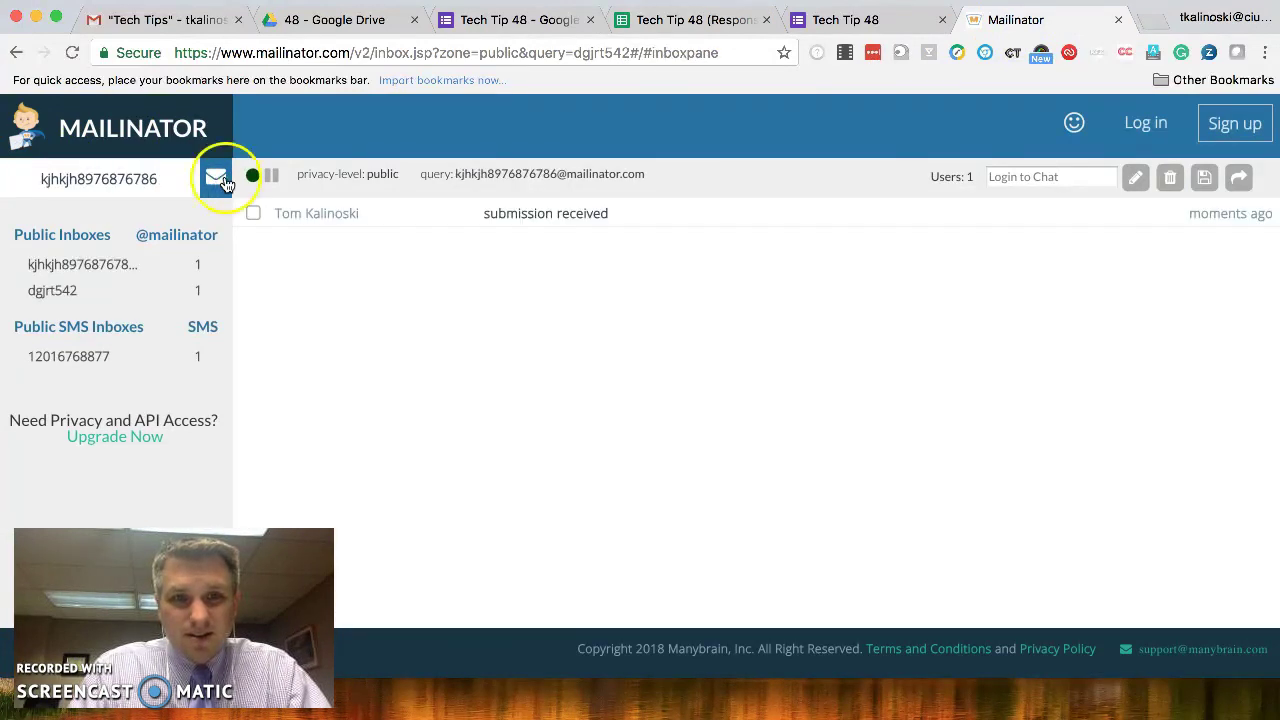
pyautogui.click(533, 218)
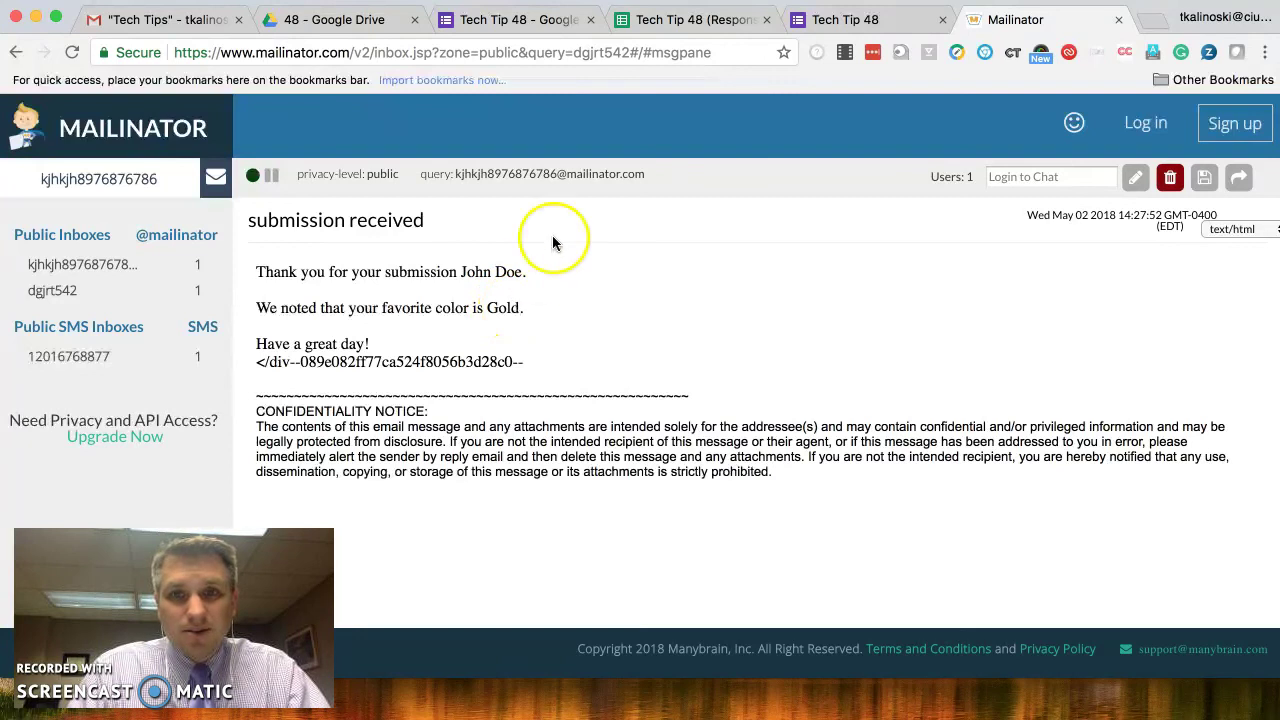
# - Check row 3's EMAIL_SENT note in the Responses sheet: sent 05/02/2018 at 02:27 PM
pyautogui.click(694, 23)
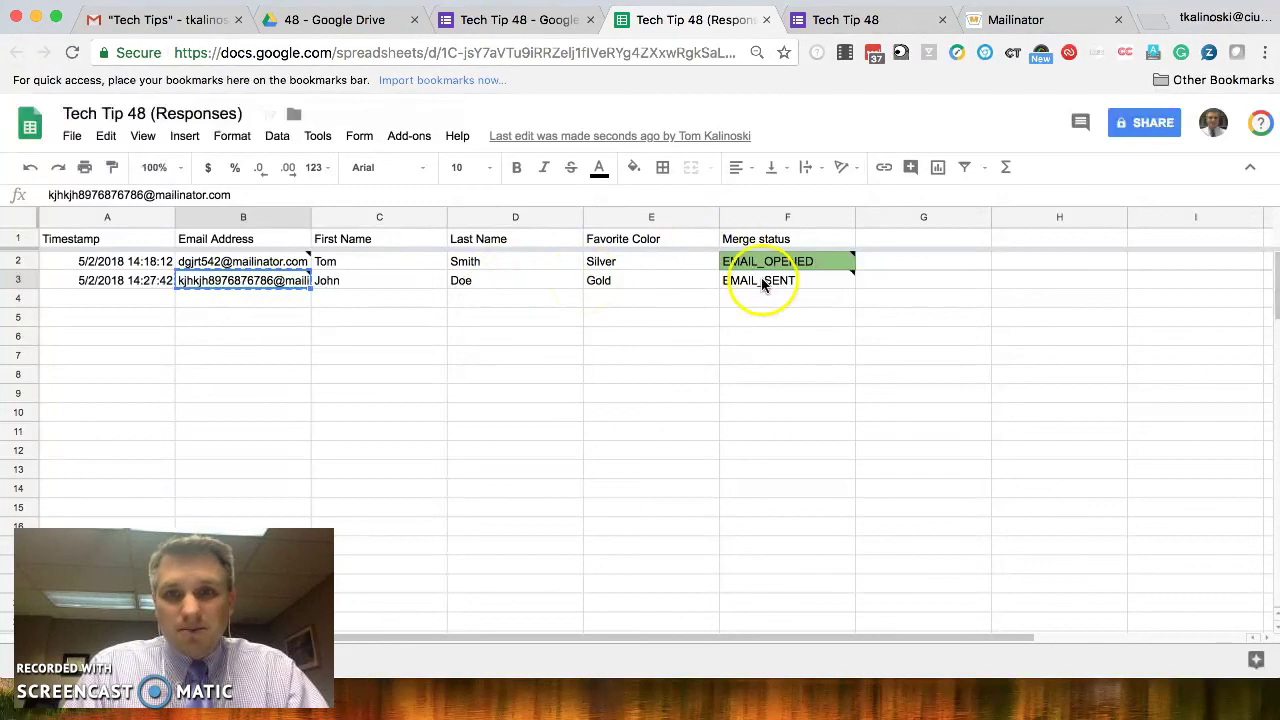
pyautogui.moveTo(762, 286)
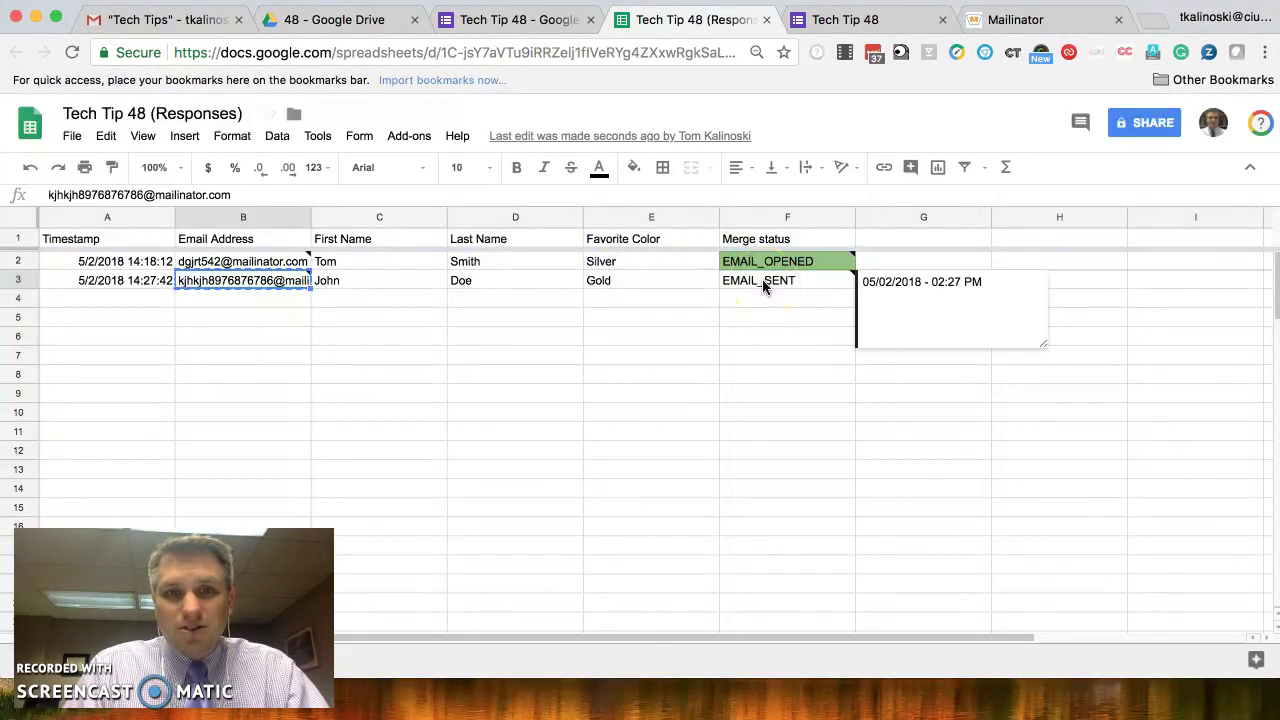